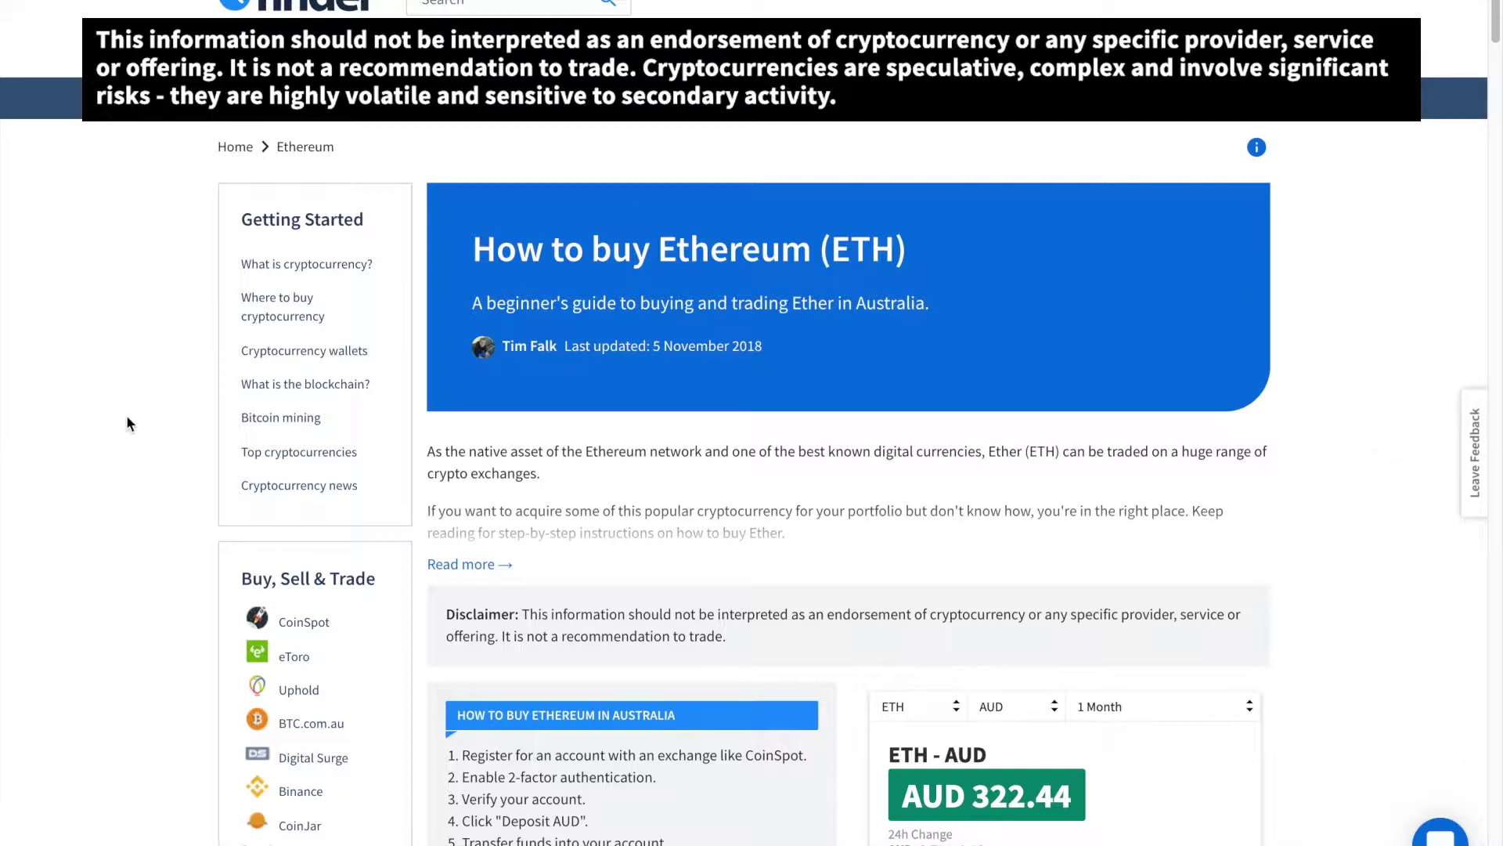
# - Examine the quick guide to buying Ethereum in Australia, its ETH - AUD price chart and the exchange comparison table
pyautogui.scroll(-5, 1339, 653)
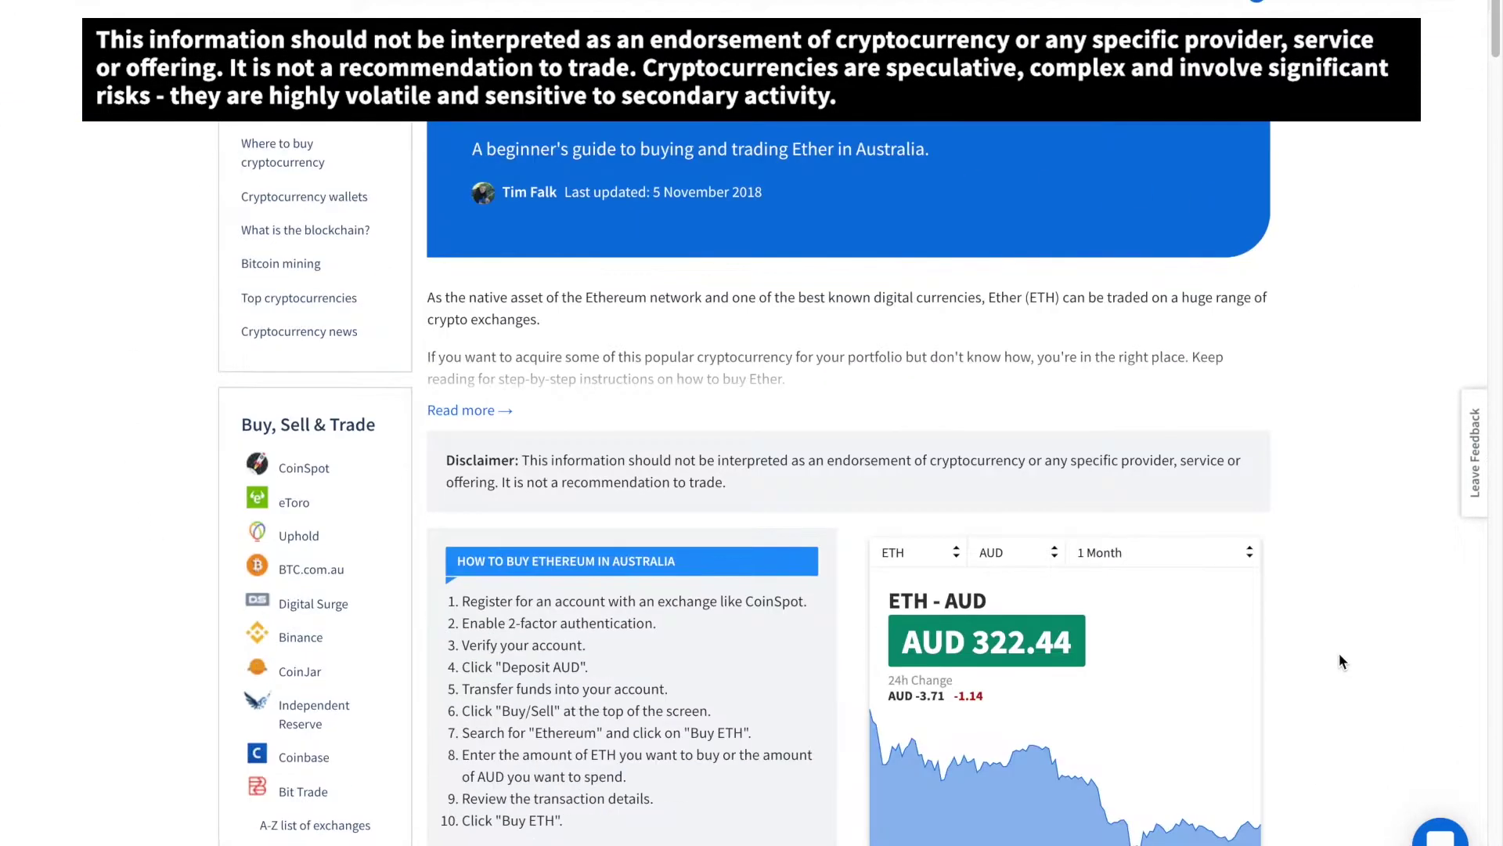
pyautogui.scroll(-8, 1346, 650)
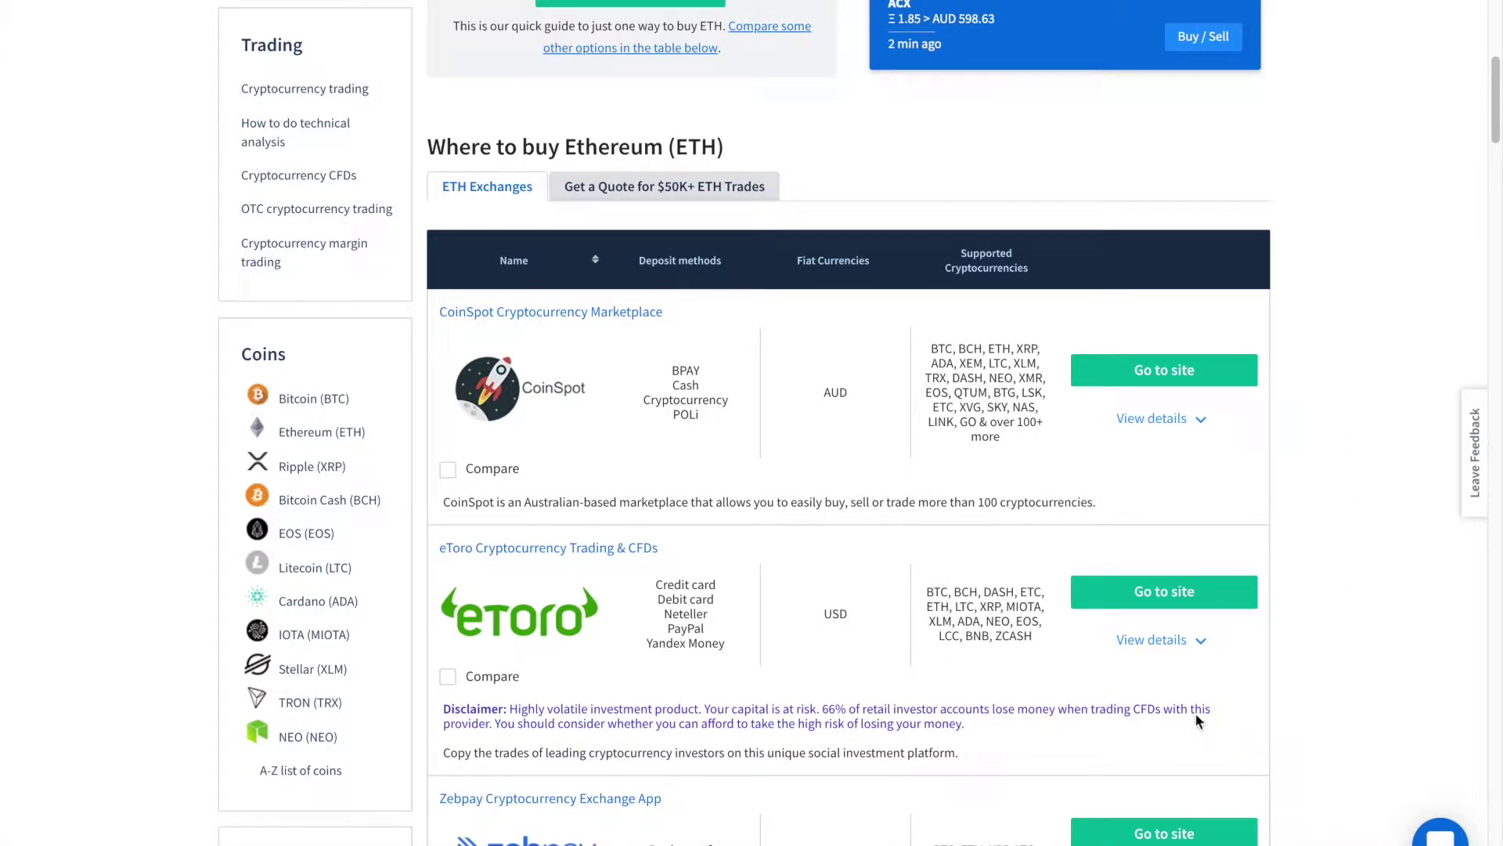
pyautogui.scroll(4, 1294, 551)
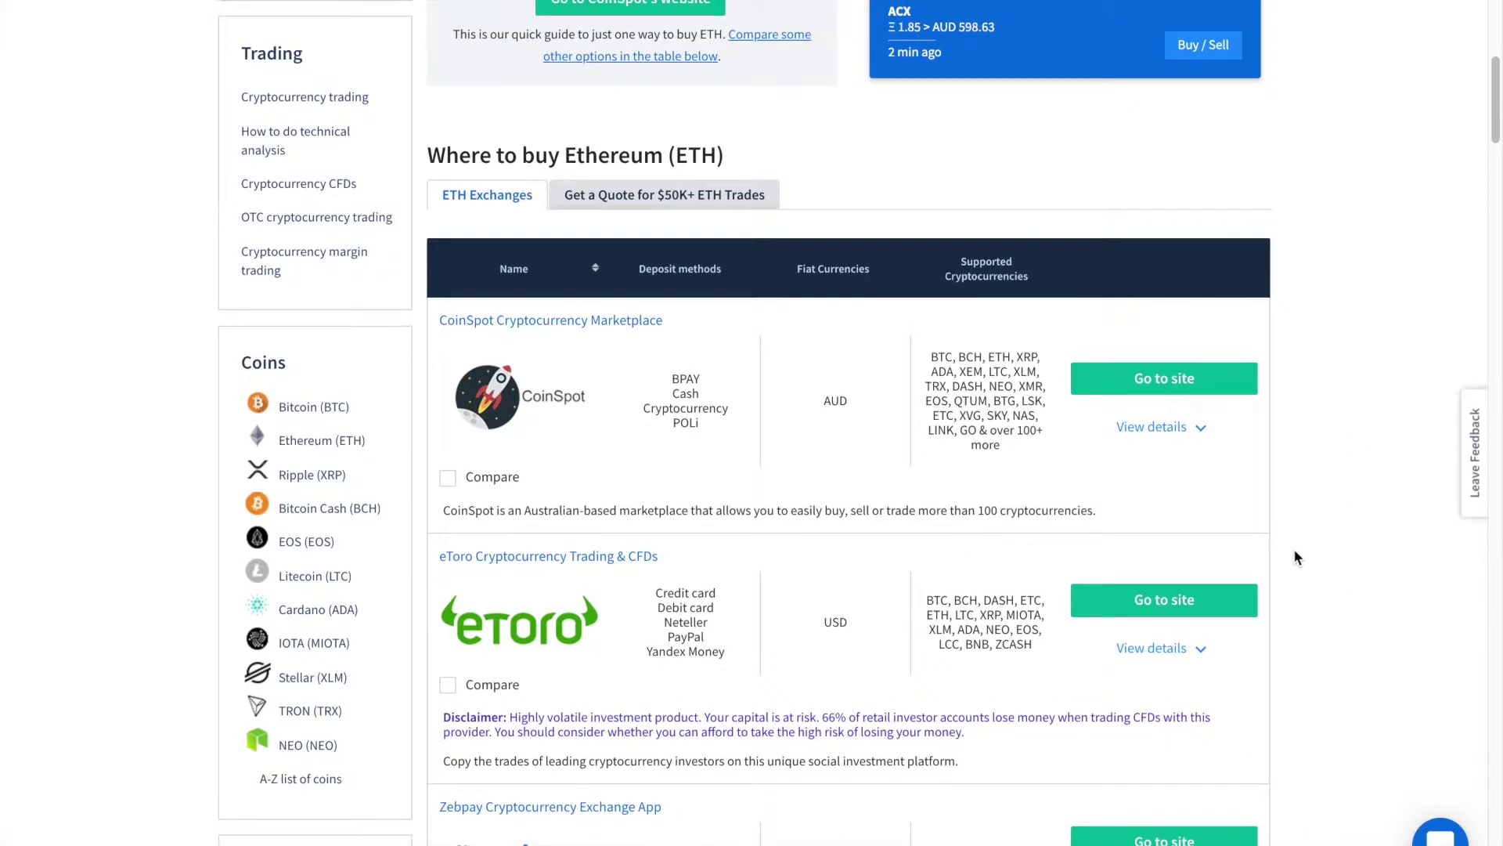
pyautogui.scroll(1, 1296, 554)
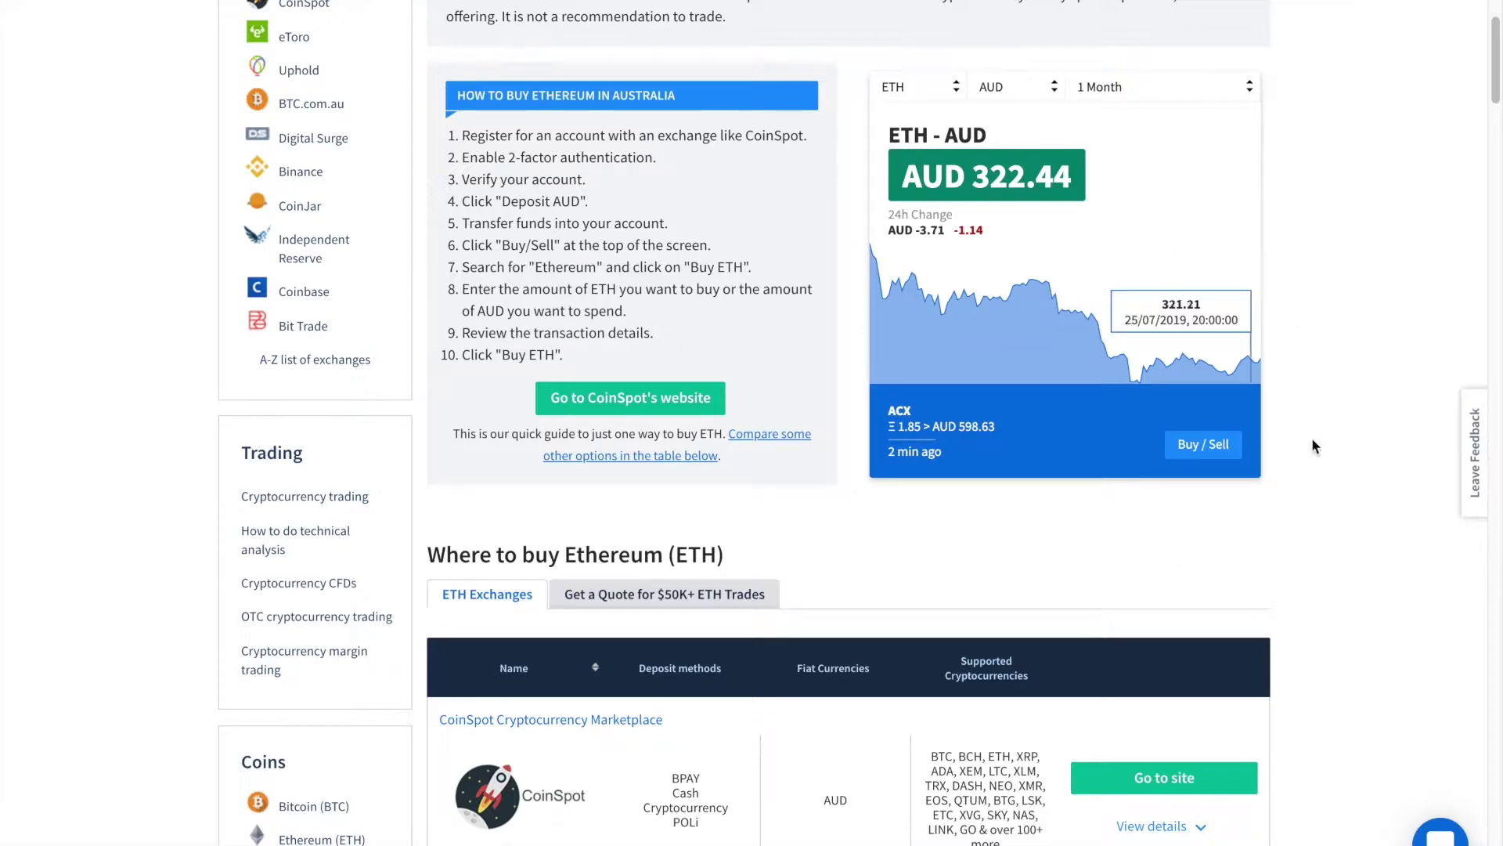
pyautogui.scroll(-8, 1373, 528)
pyautogui.scroll(-15, 1375, 531)
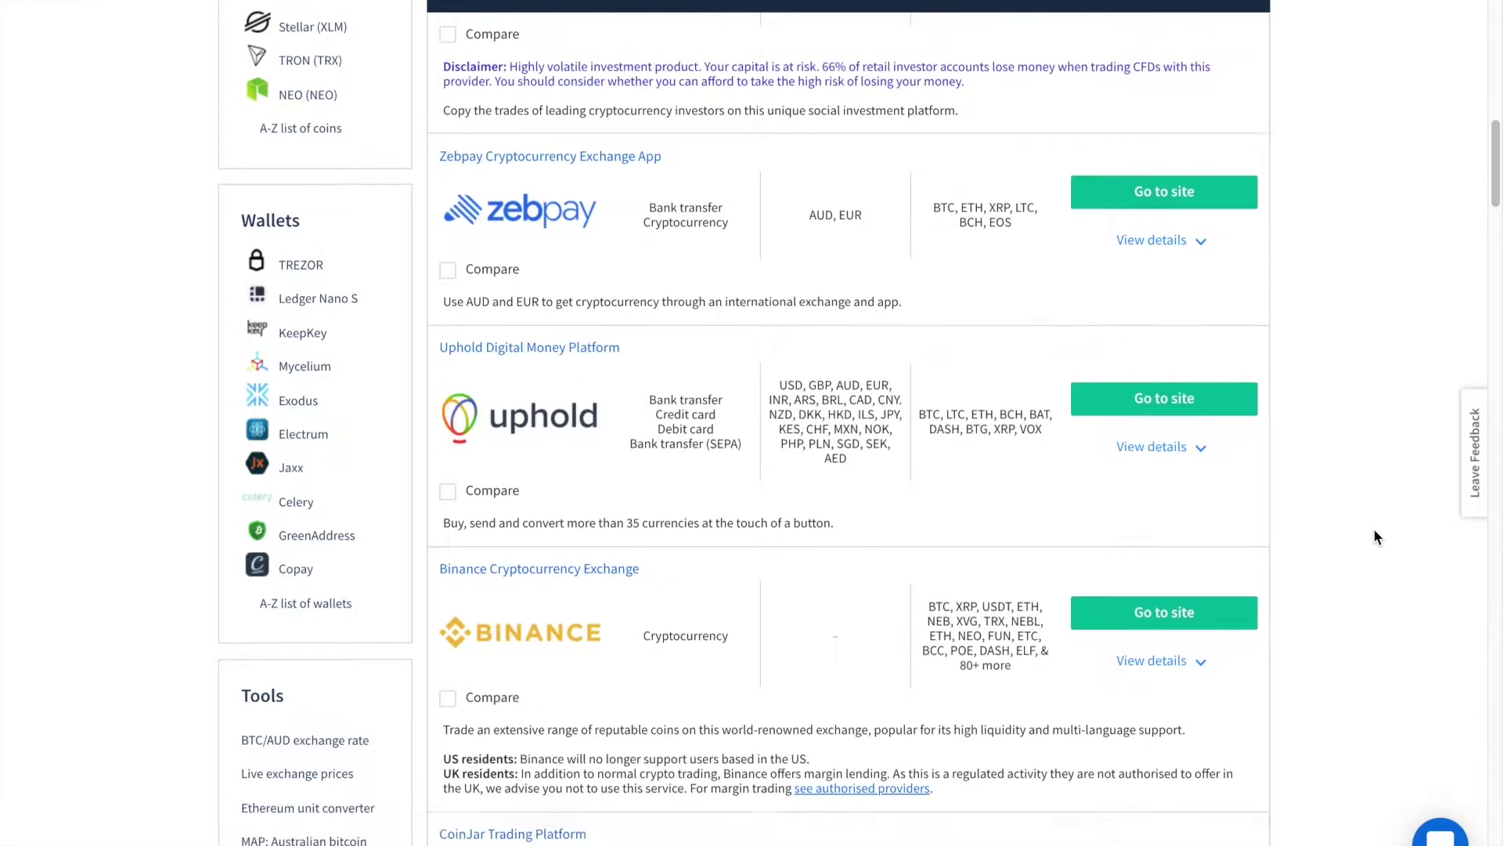
# - Read the step-by-step guide to buying Ethereum and its sections on selling, wallets and how Ethereum works
pyautogui.scroll(-10, 1378, 537)
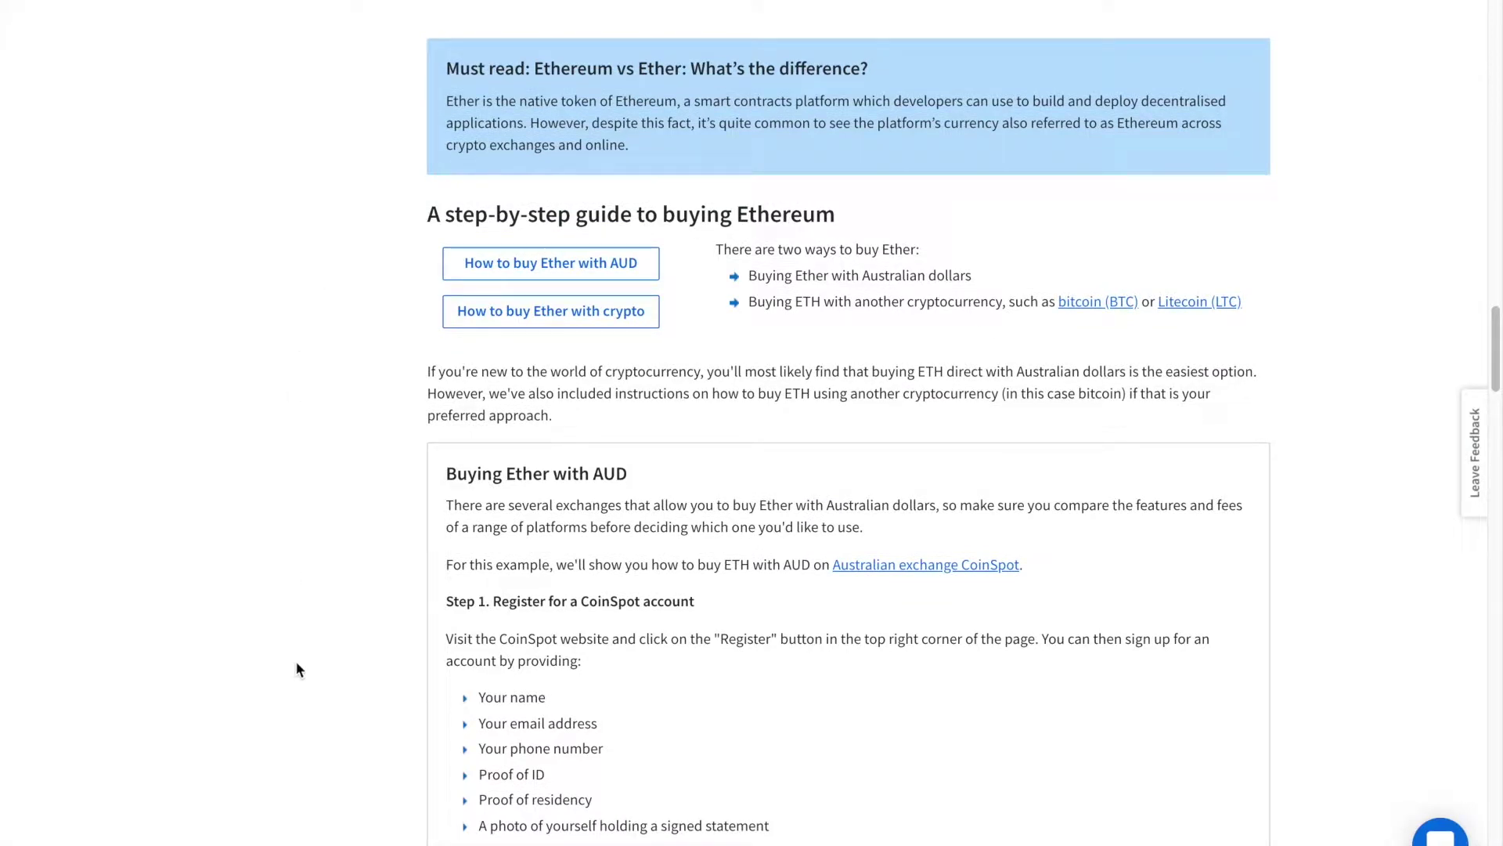
pyautogui.scroll(-2, 1390, 473)
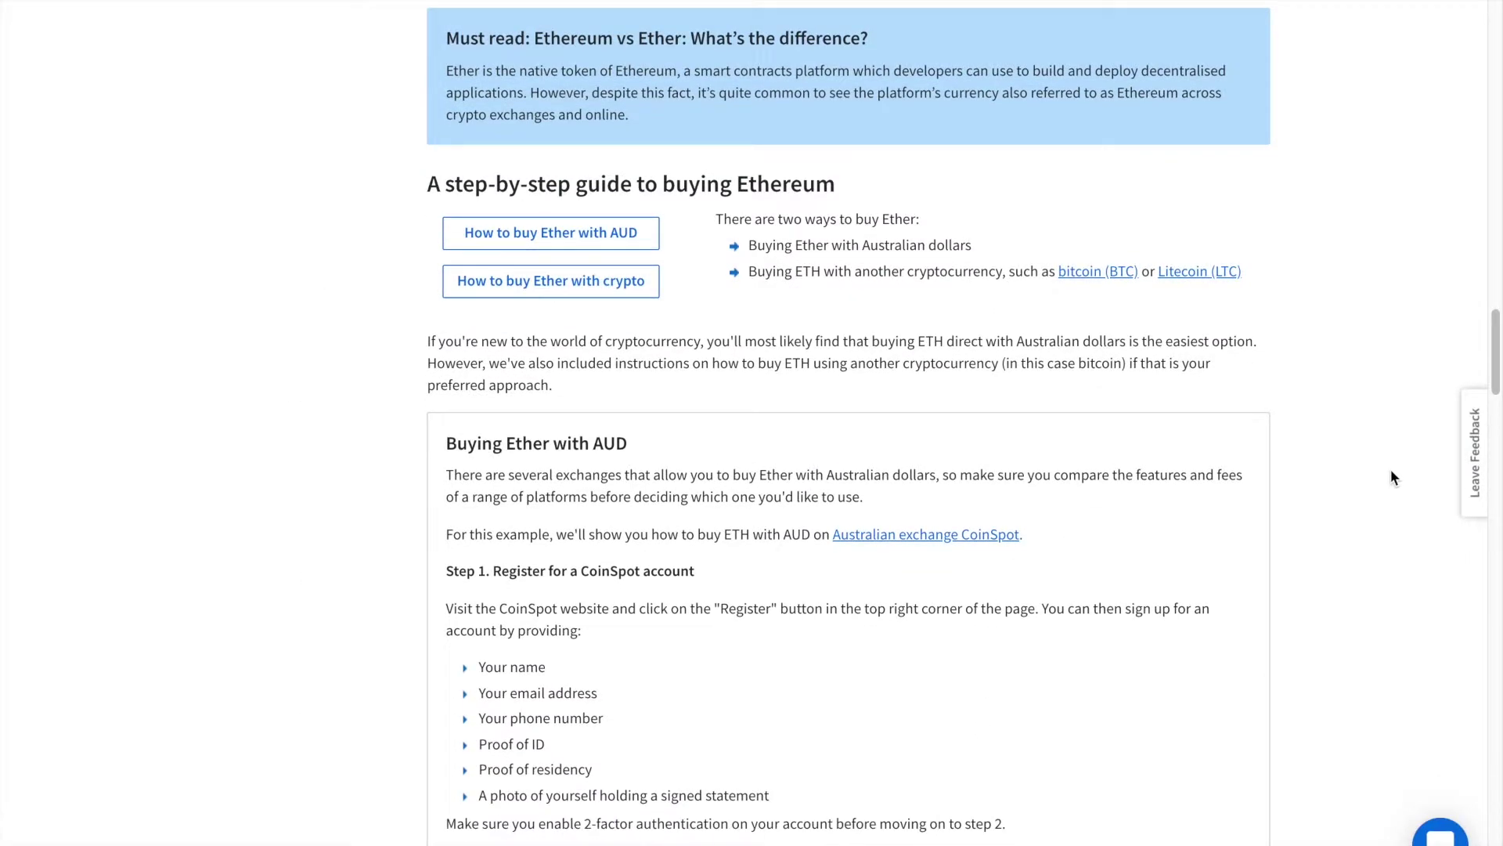
pyautogui.scroll(-2, 1390, 471)
pyautogui.scroll(-2, 1378, 470)
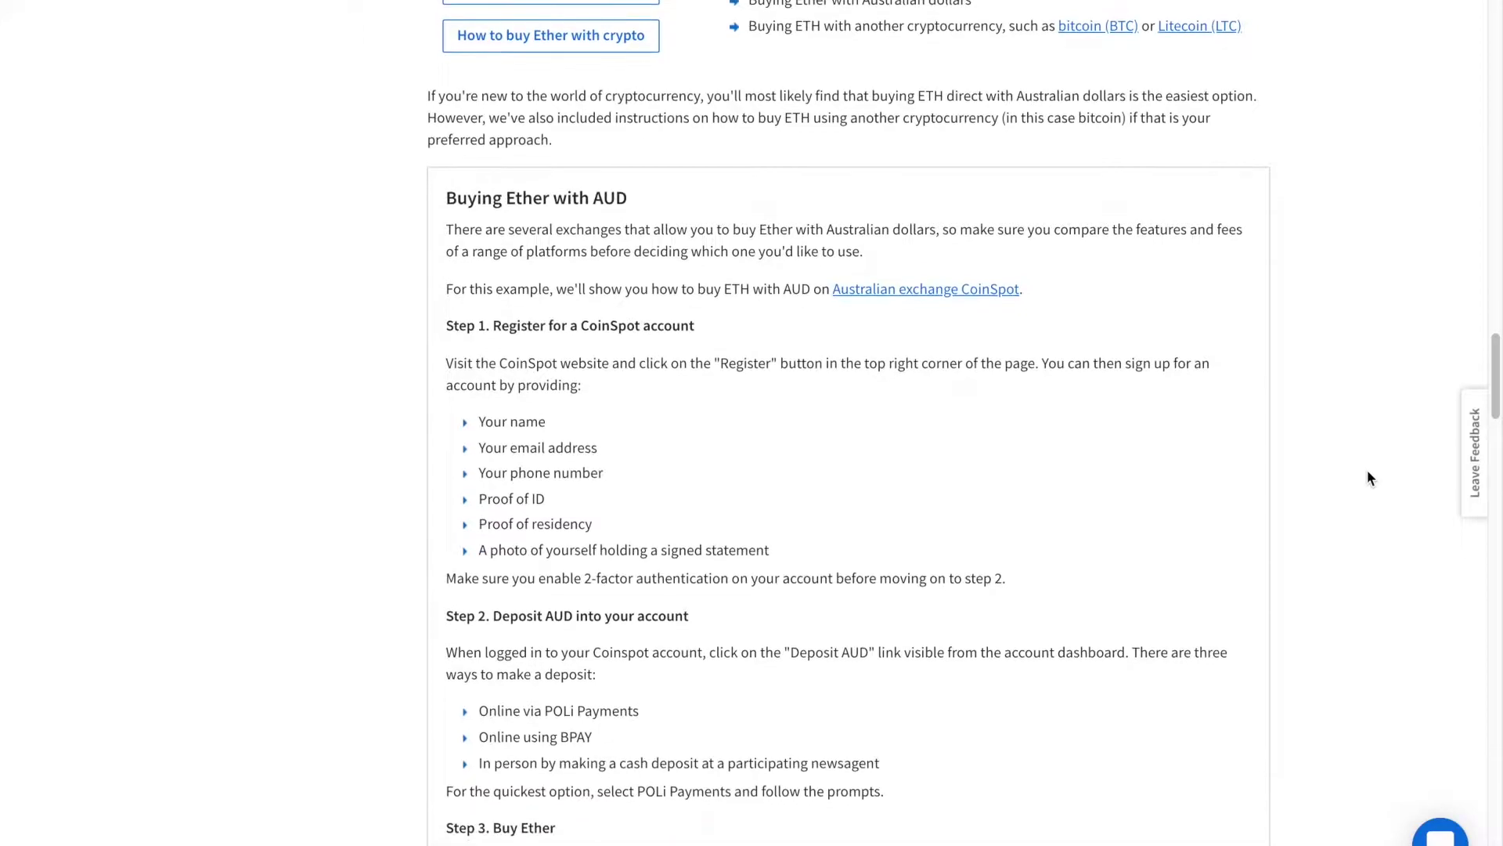
pyautogui.scroll(-20, 1368, 472)
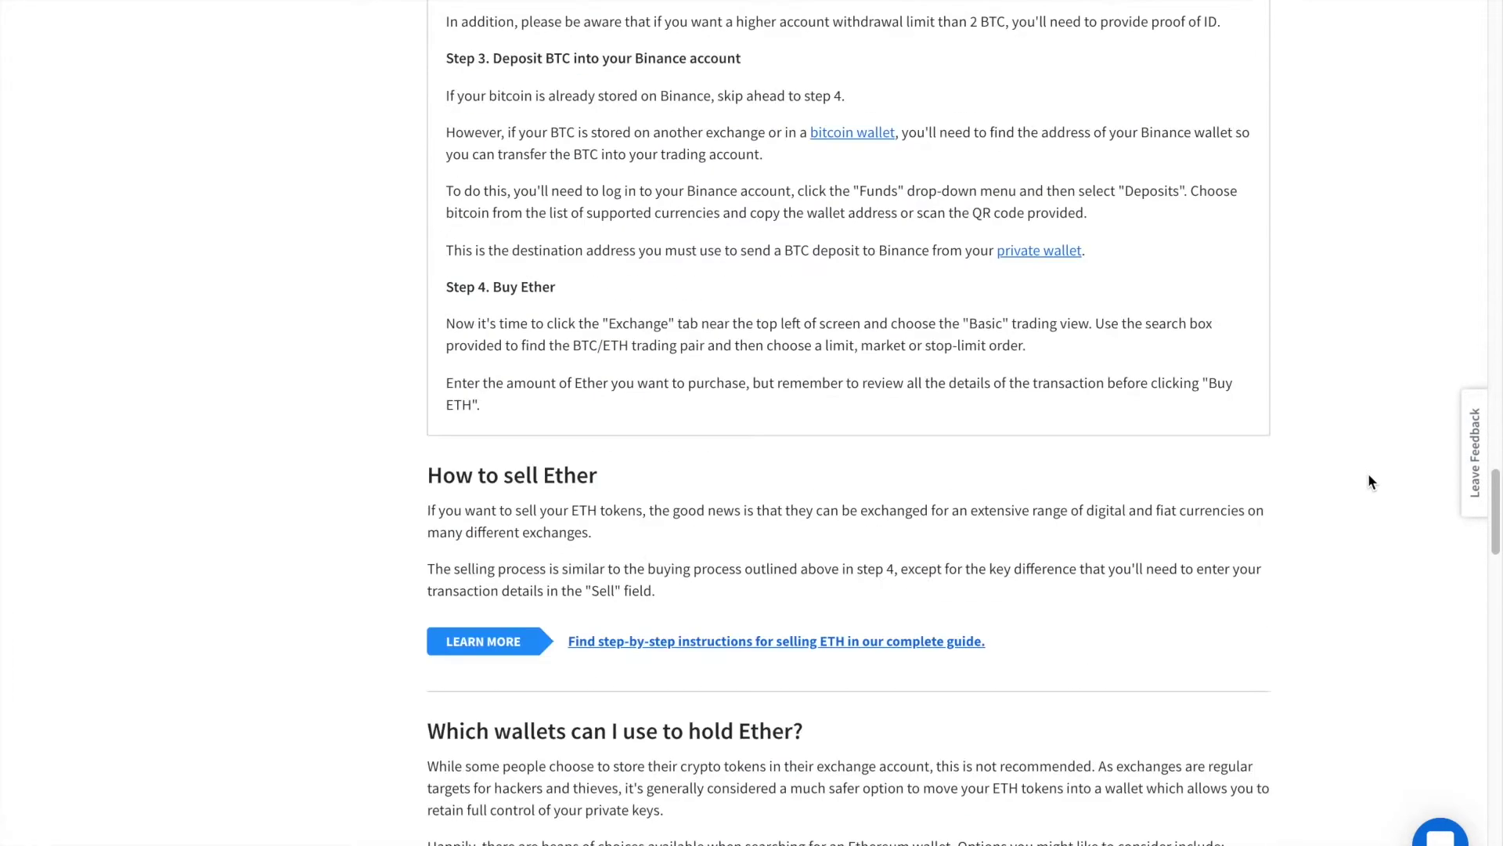
pyautogui.scroll(-5, 1370, 481)
pyautogui.scroll(-1, 1370, 482)
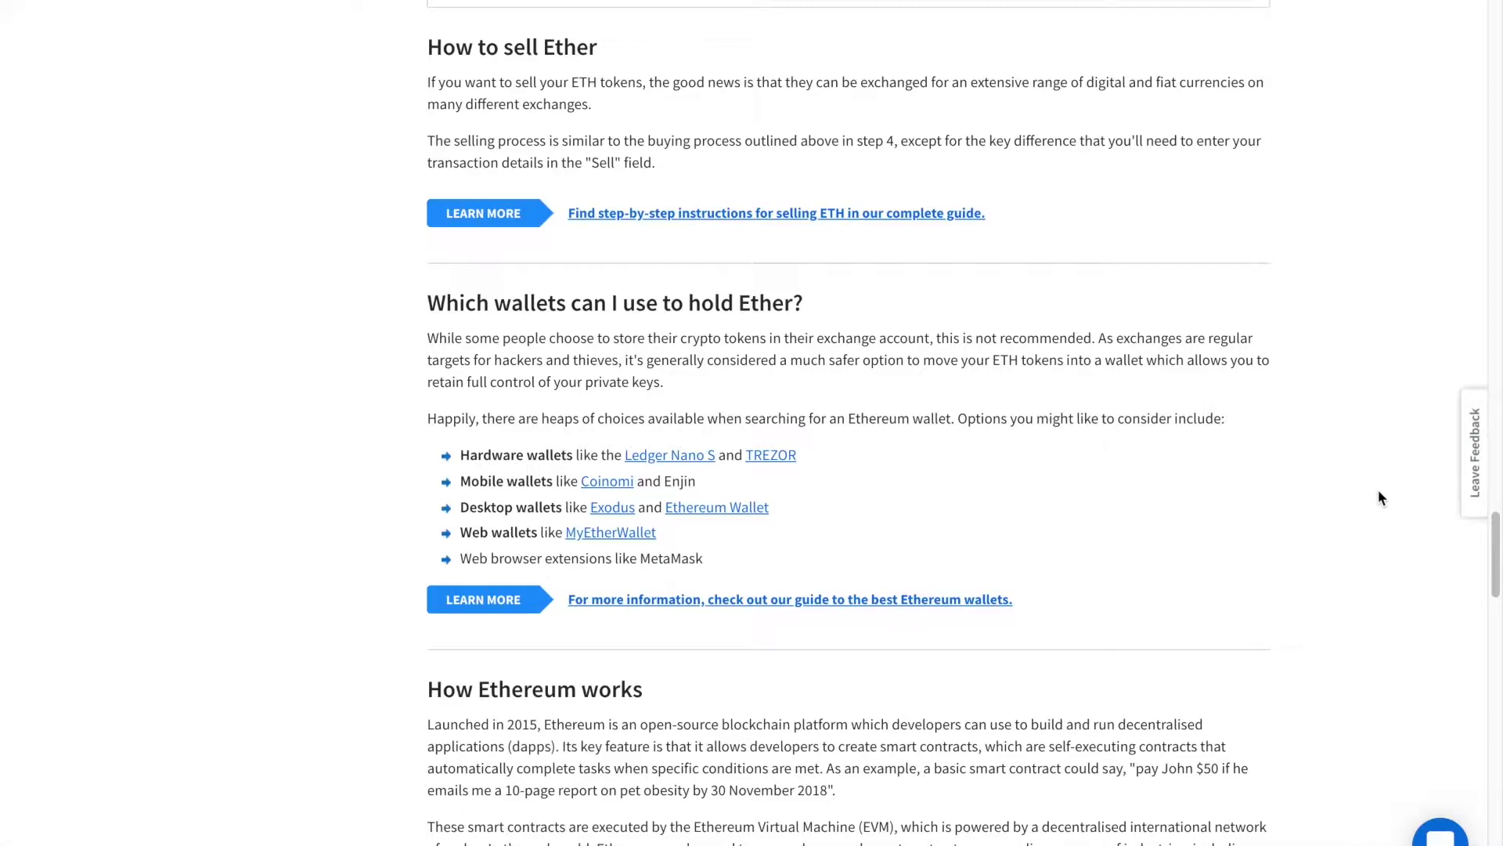
pyautogui.scroll(-10, 1367, 493)
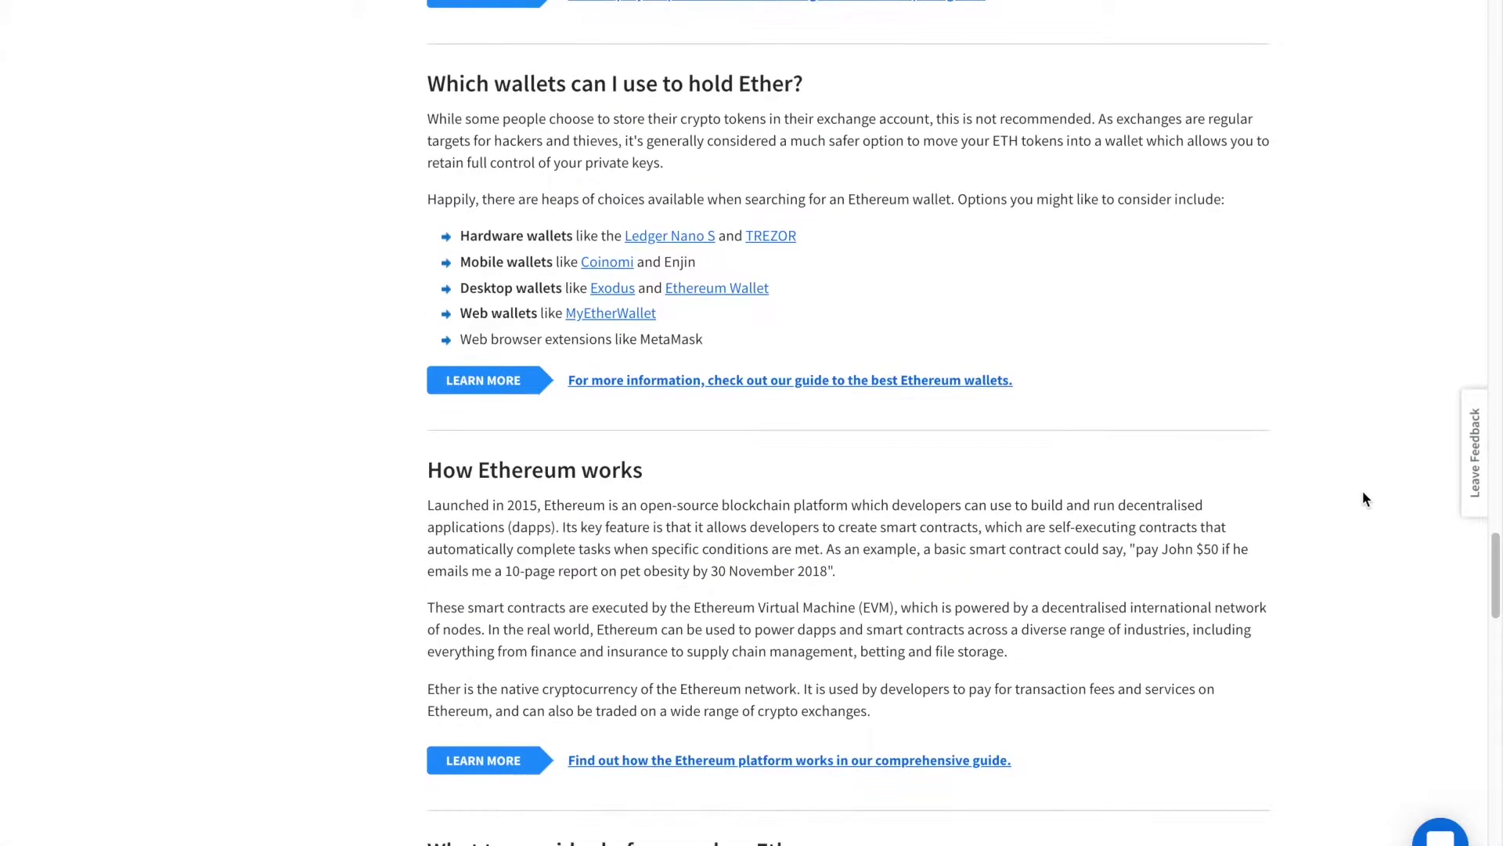
pyautogui.scroll(-4, 1356, 498)
# - Return to the Where to buy Ethereum table and go to the CoinSpot Cryptocurrency Marketplace site
pyautogui.scroll(13, 1356, 498)
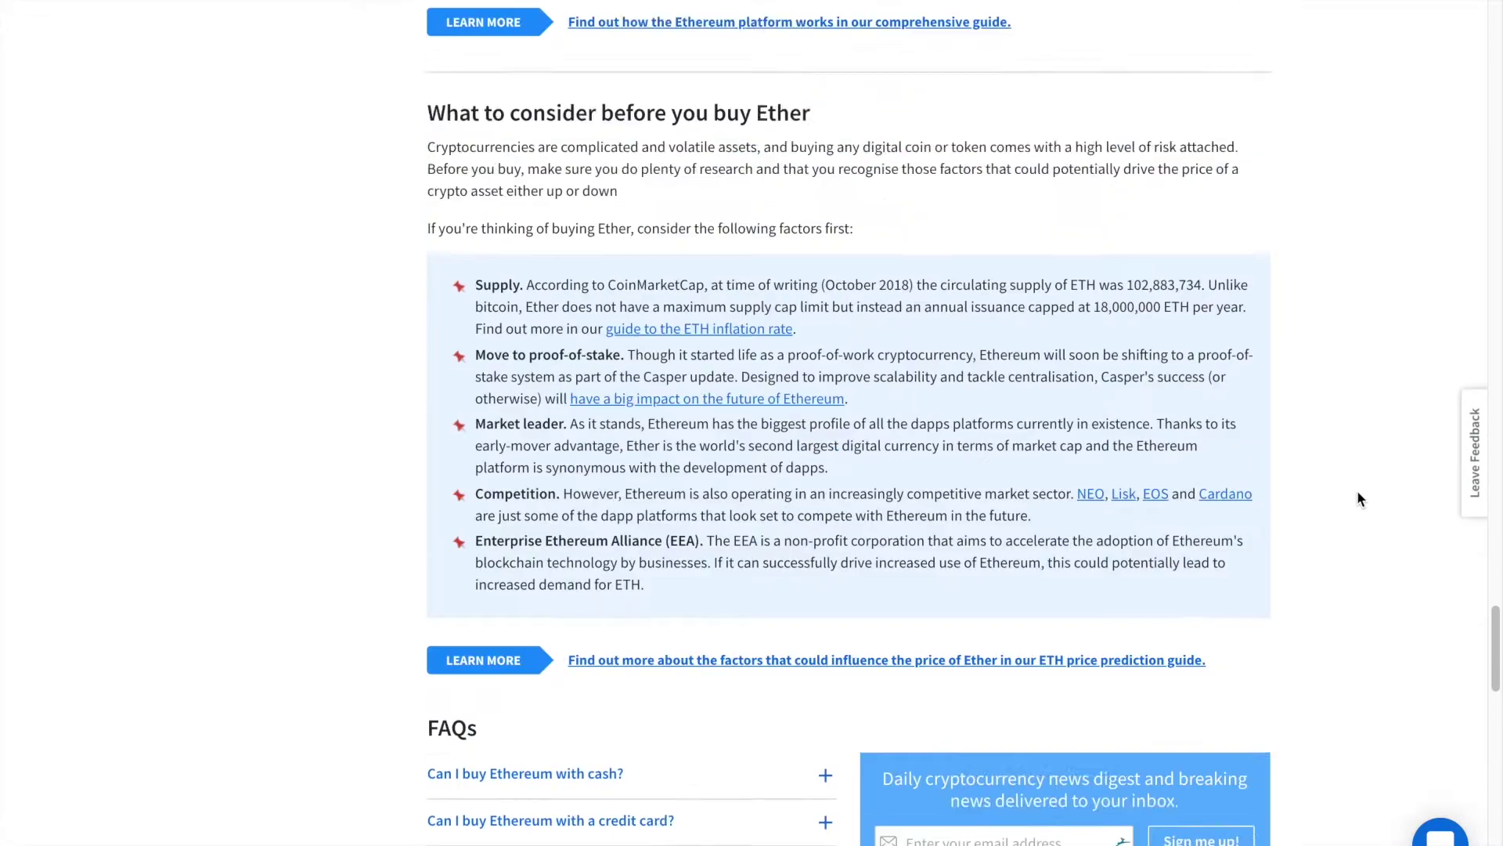
pyautogui.scroll(20, 1347, 498)
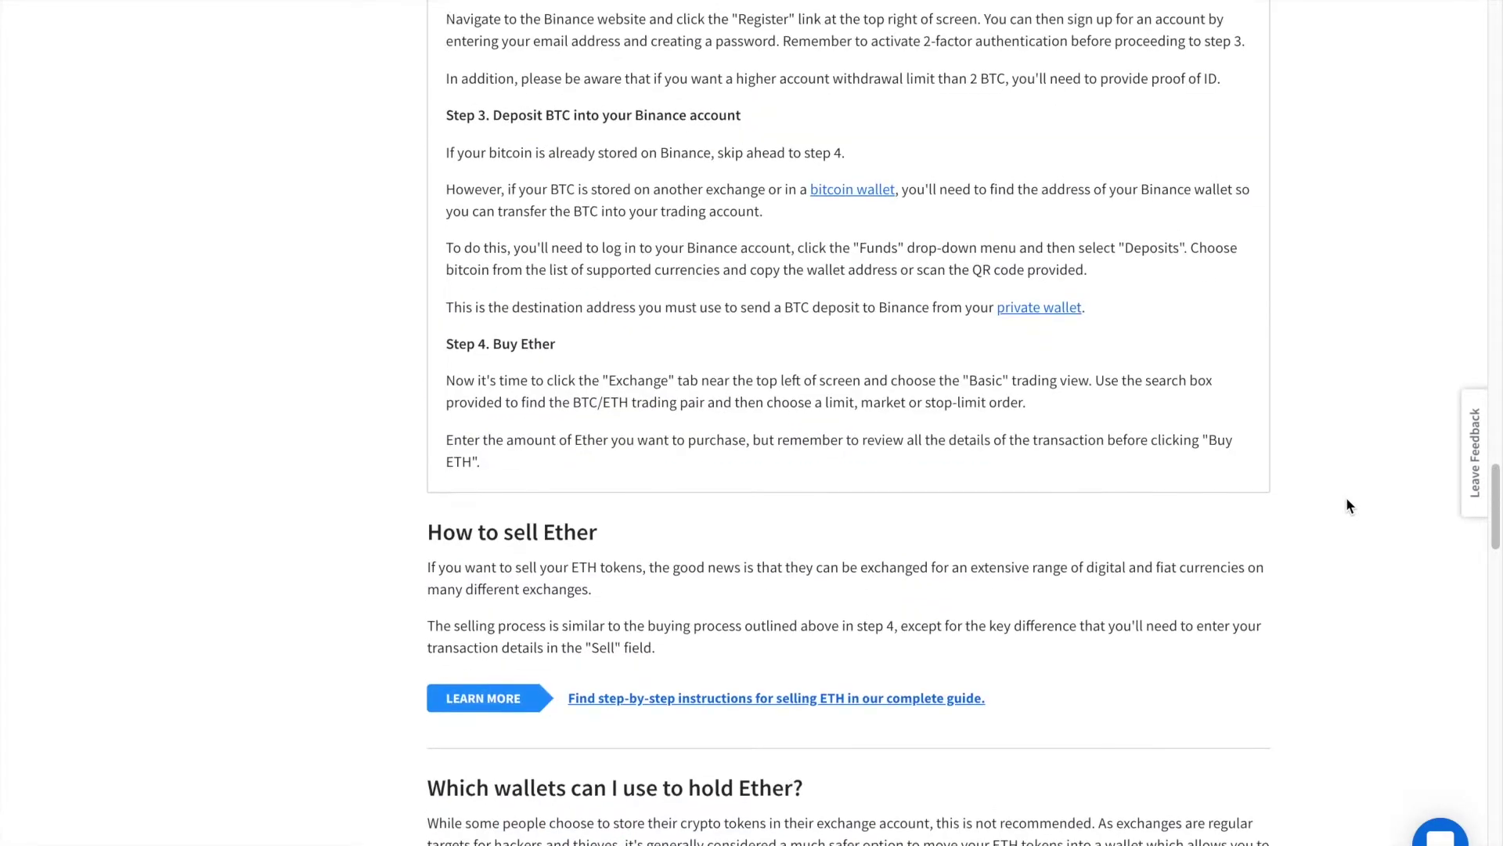
pyautogui.scroll(18, 1348, 495)
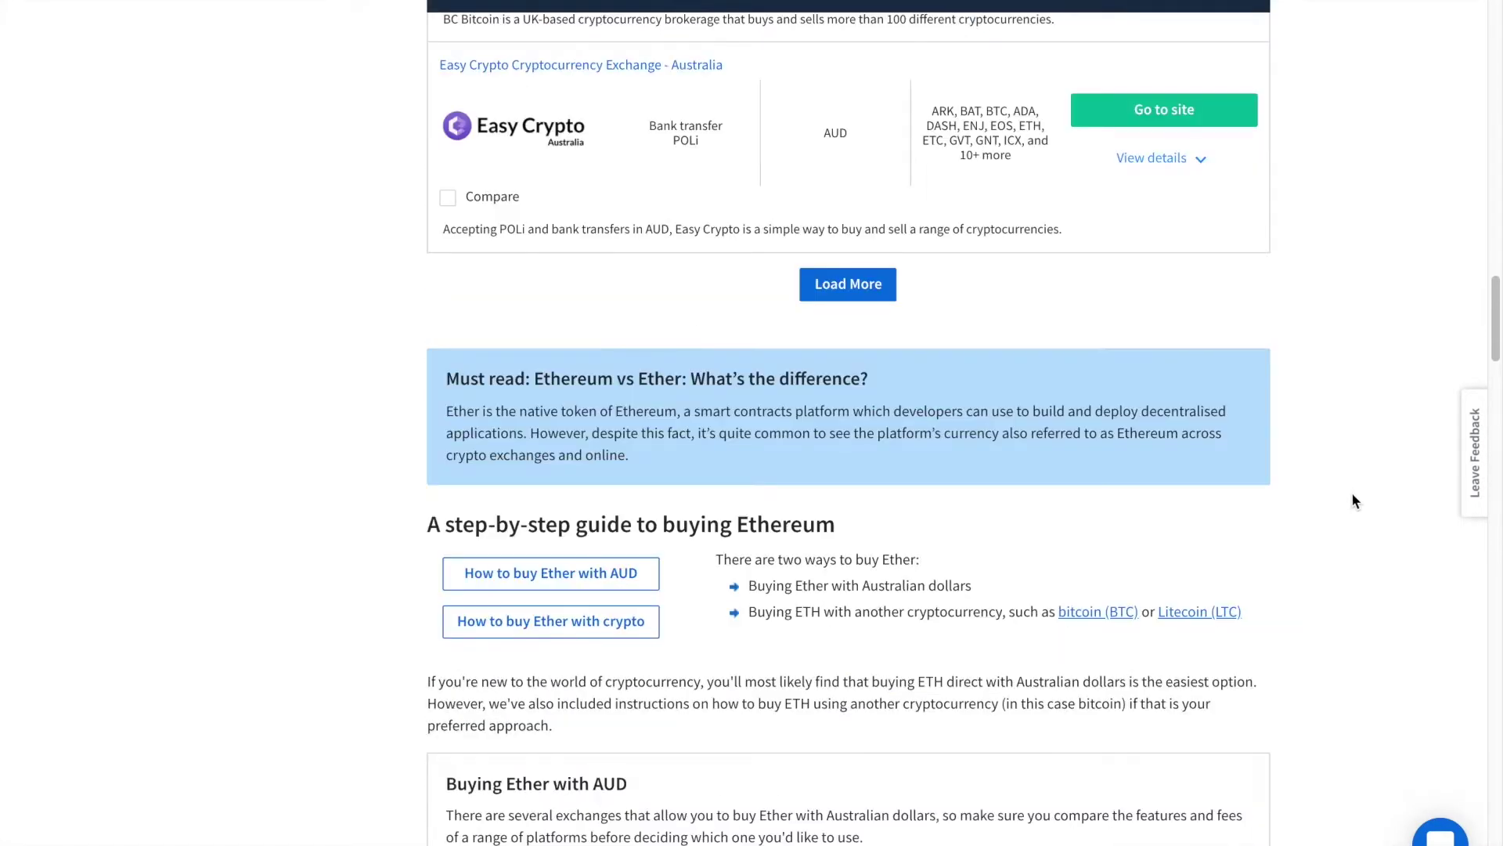
pyautogui.scroll(20, 1363, 493)
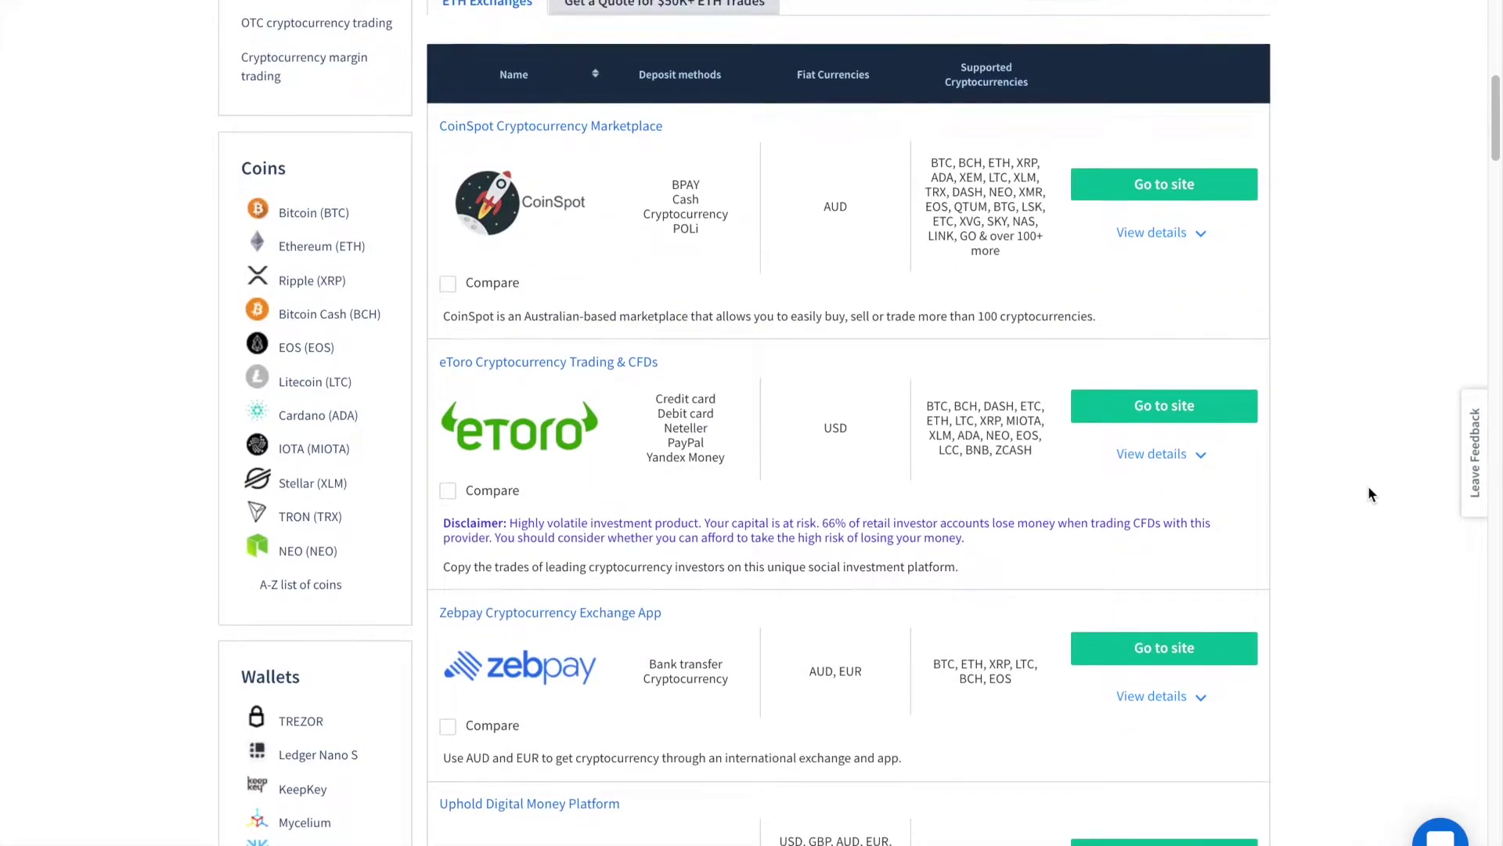
pyautogui.scroll(3, 1368, 493)
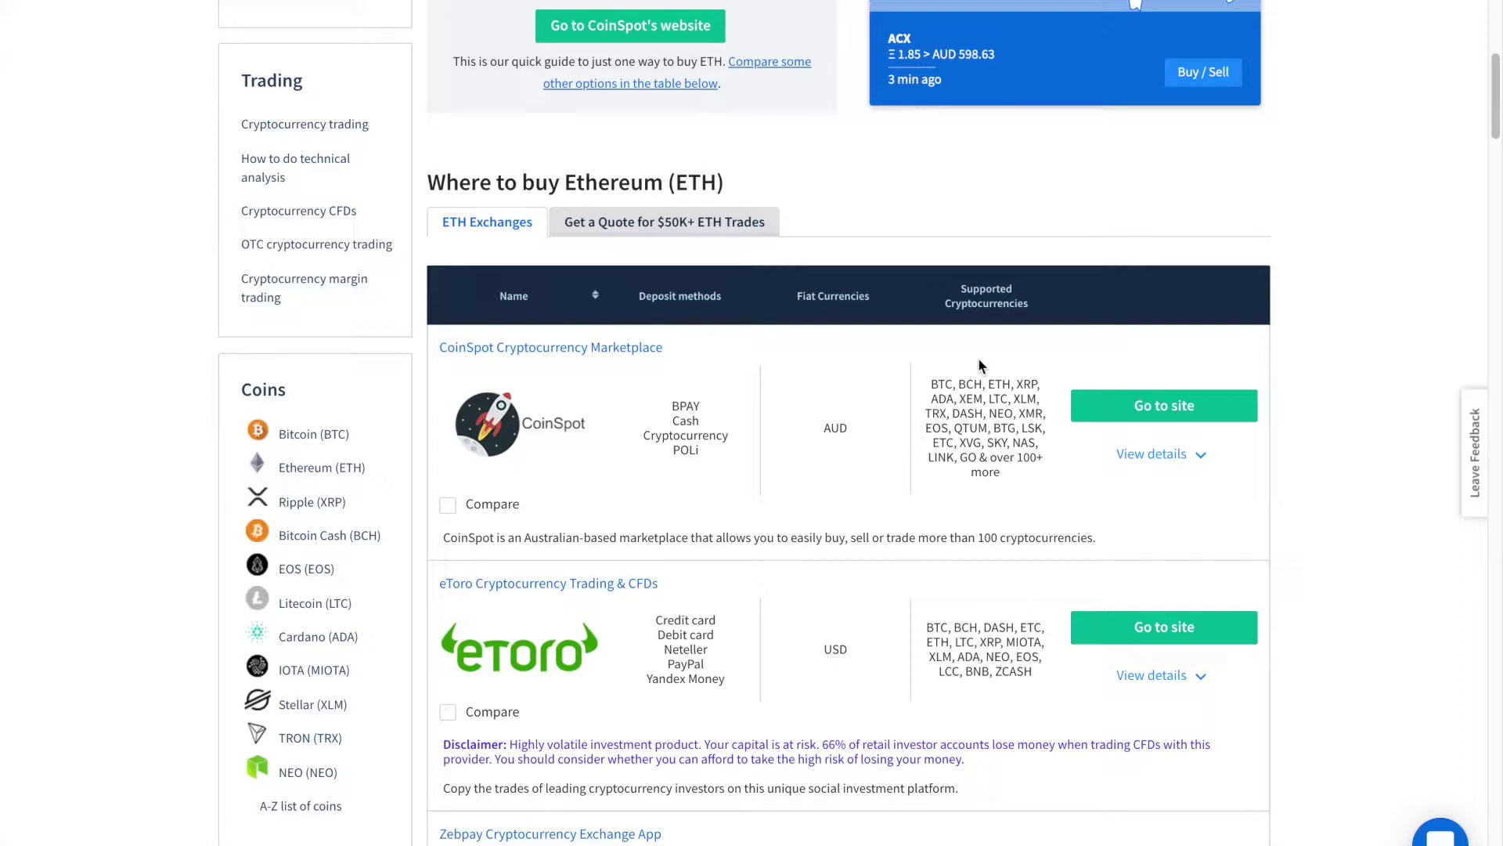
pyautogui.click(1159, 404)
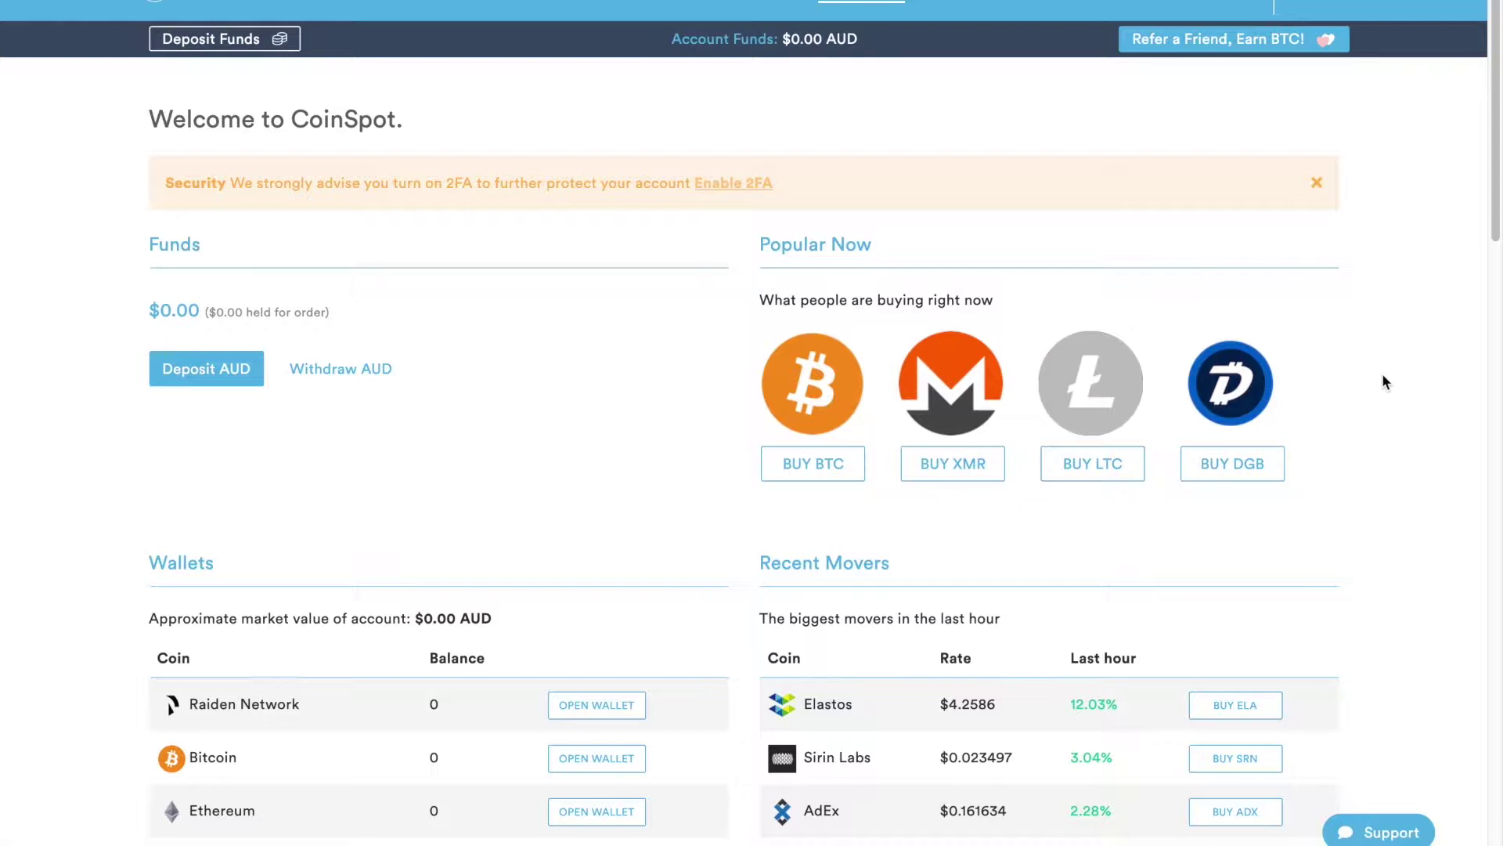
# - Dismiss the 2FA security notice and open the Buy Ethereum form from the Buy & Sell coin list
pyautogui.click(1315, 184)
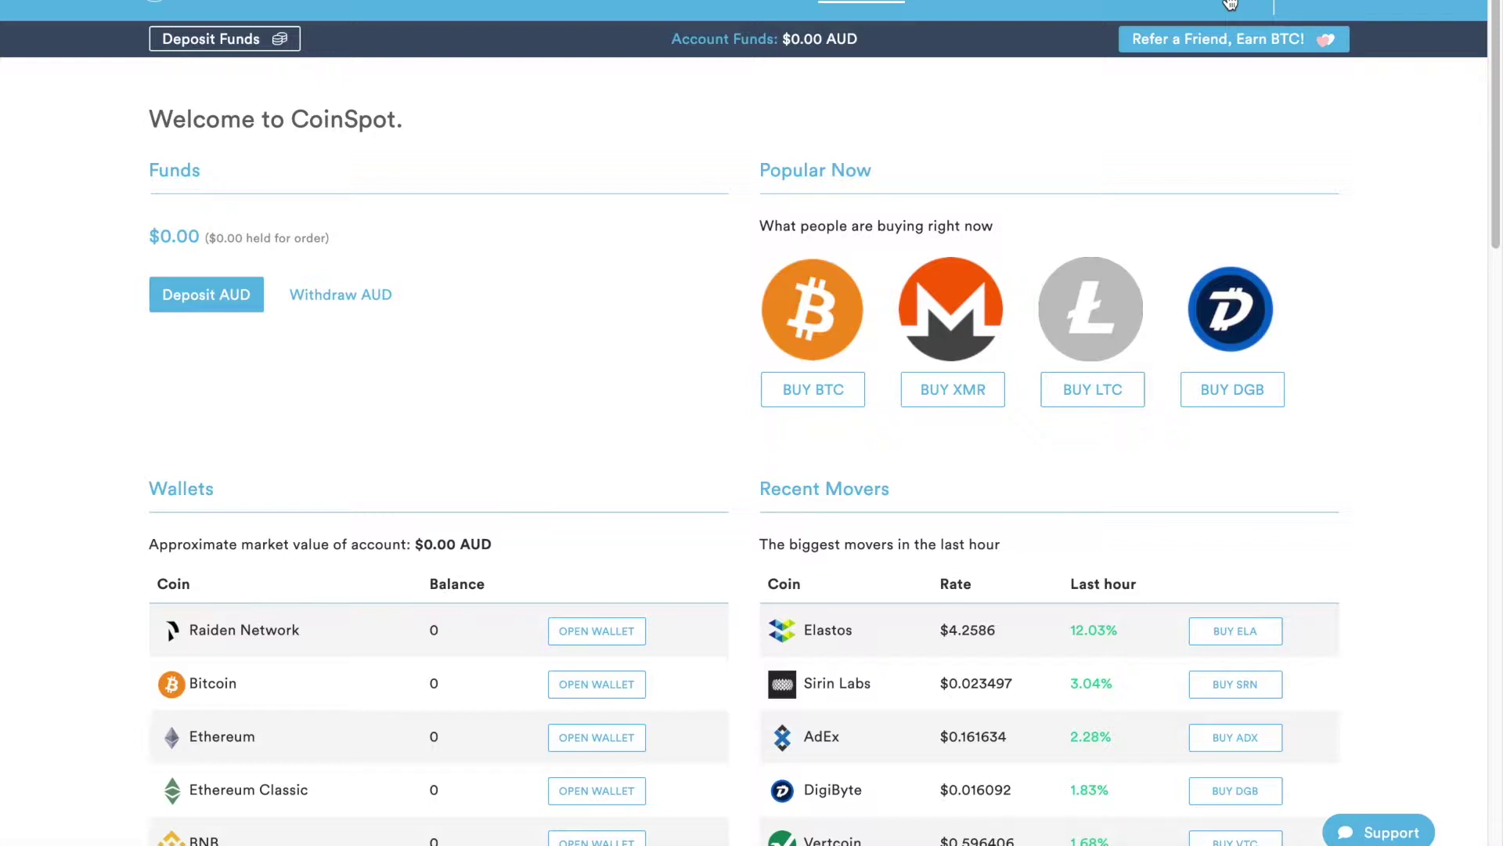
pyautogui.click(1071, 2)
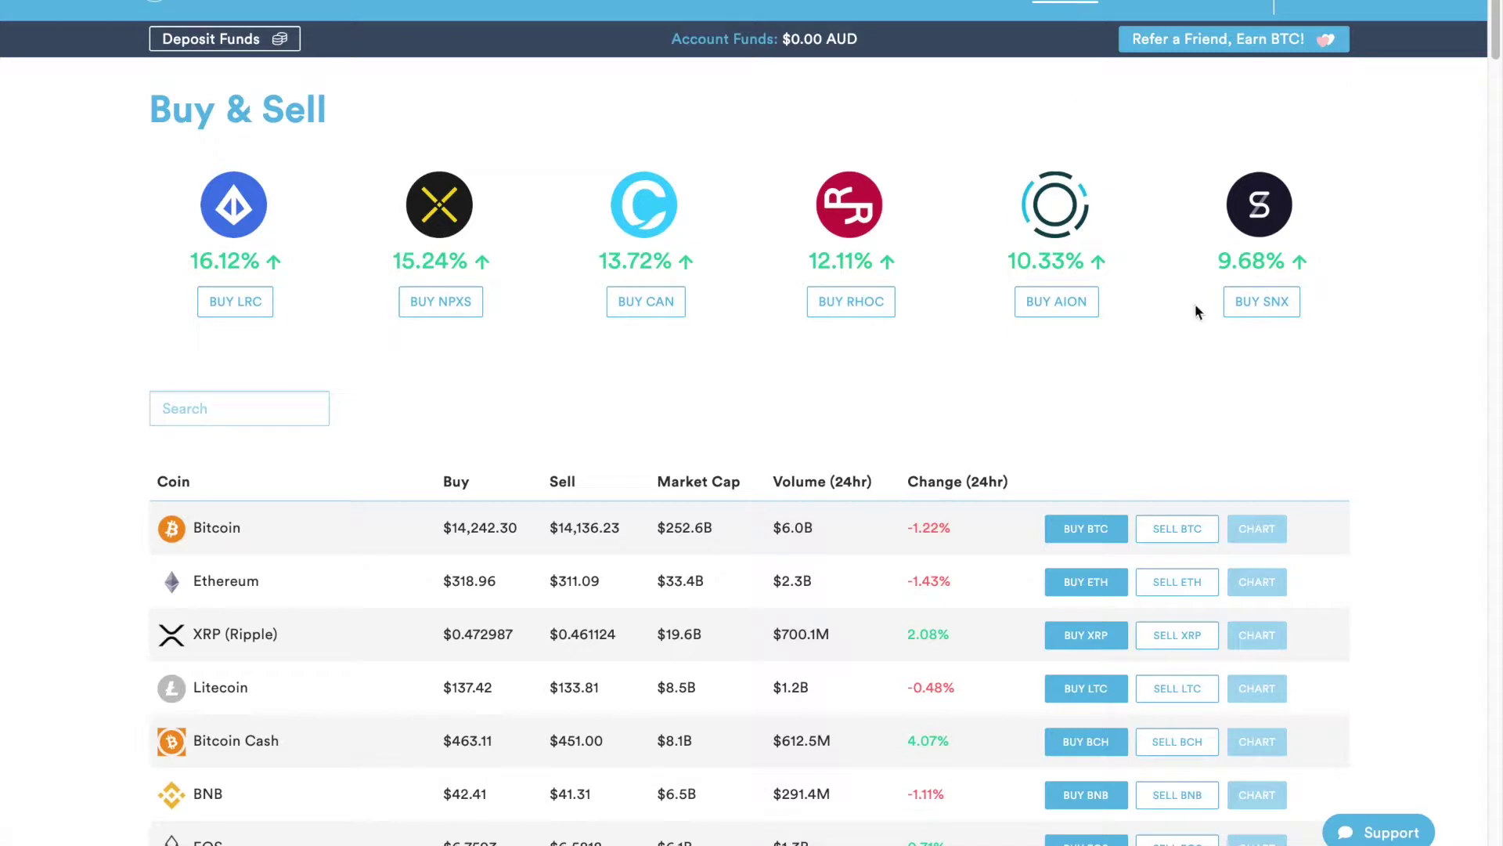
pyautogui.scroll(-2, 1424, 367)
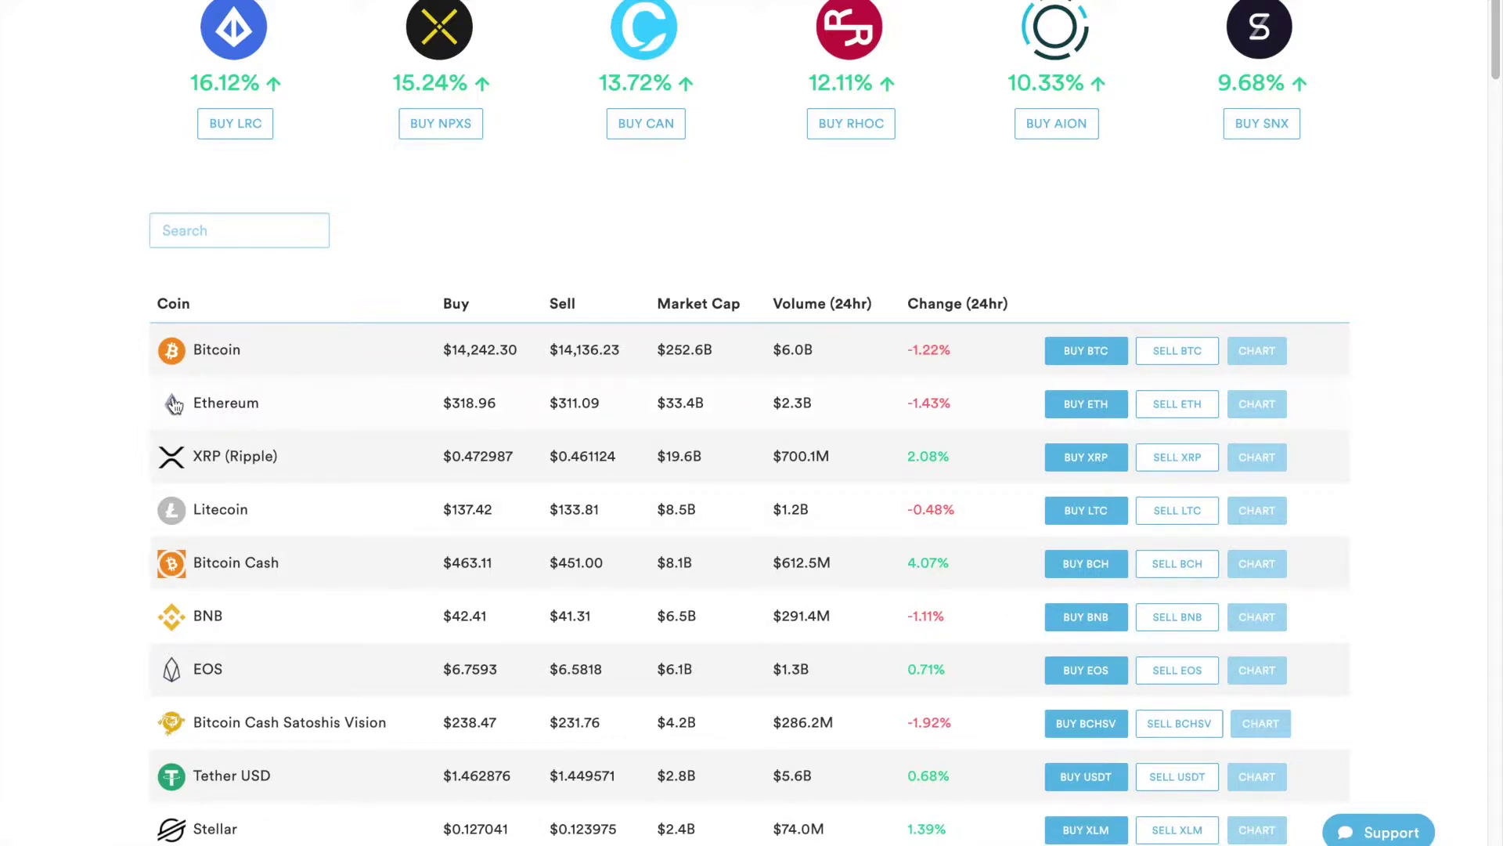
pyautogui.click(1101, 406)
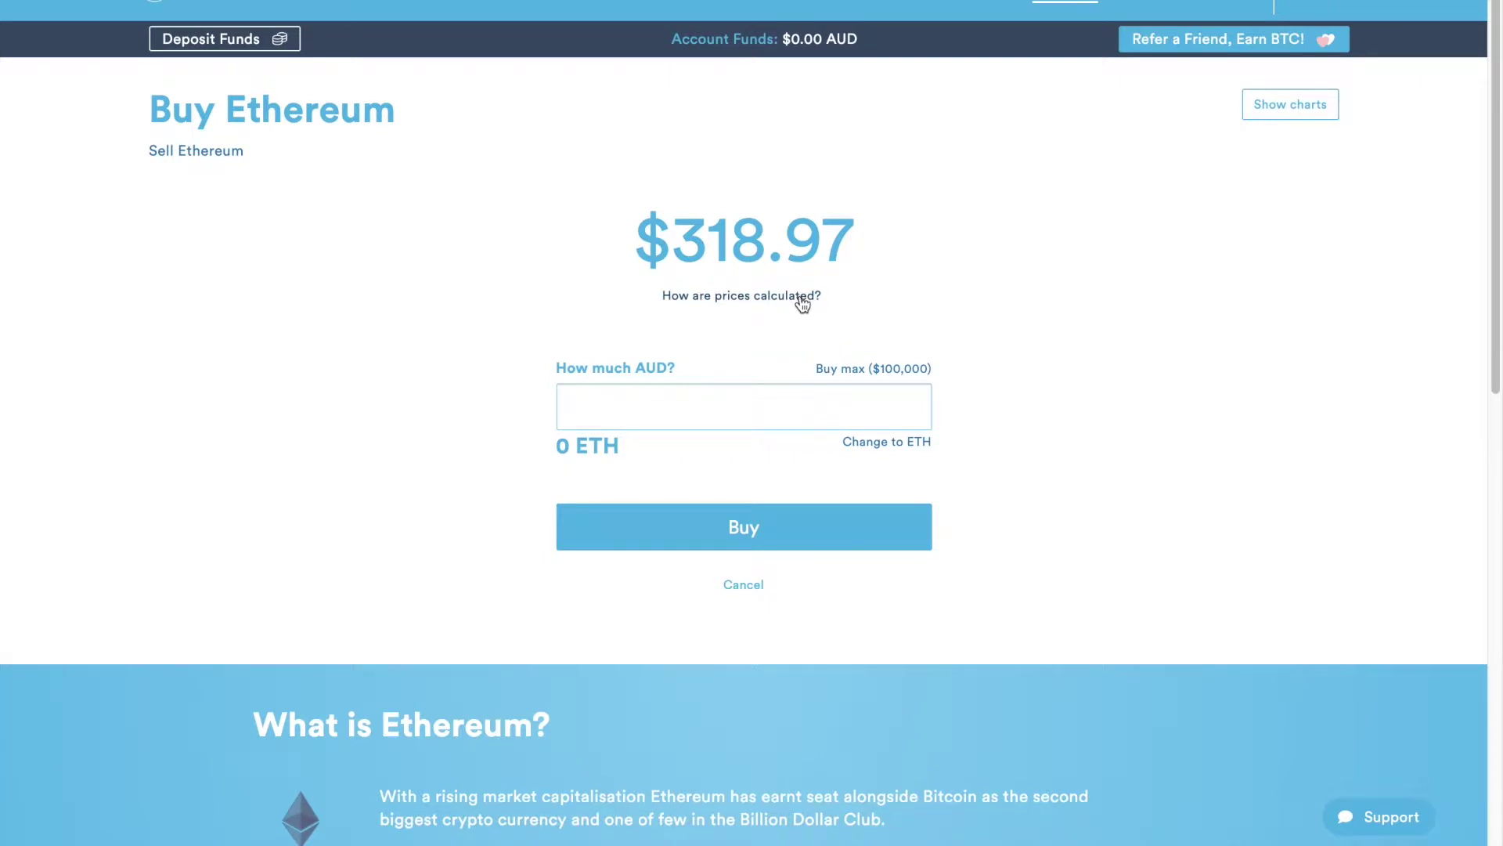
# - Enter 500 AUD as the amount to spend on Ethereum and check the quoted price
pyautogui.click(681, 389)
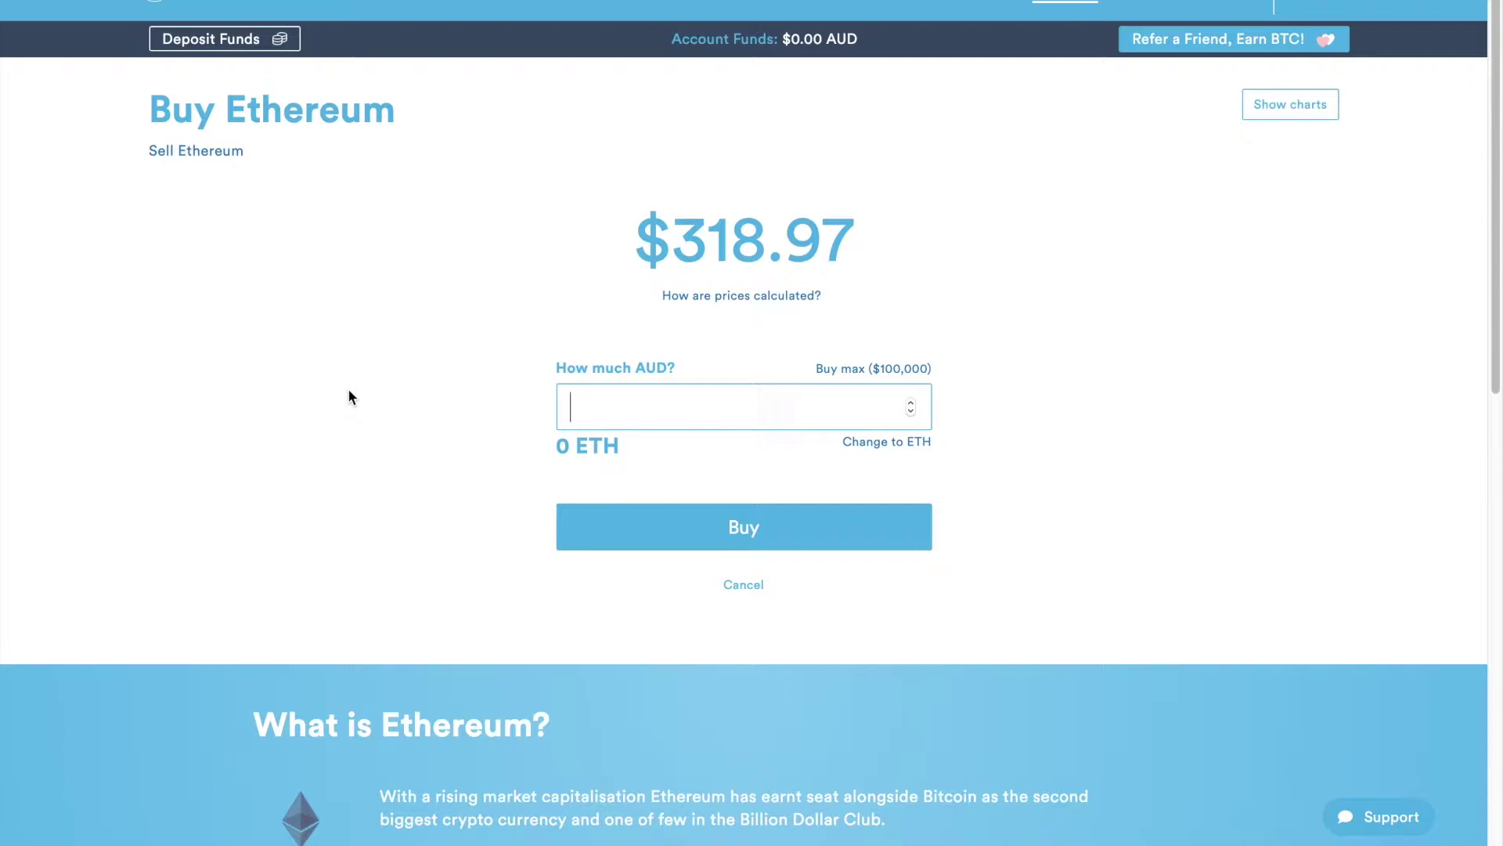
pyautogui.write('50')
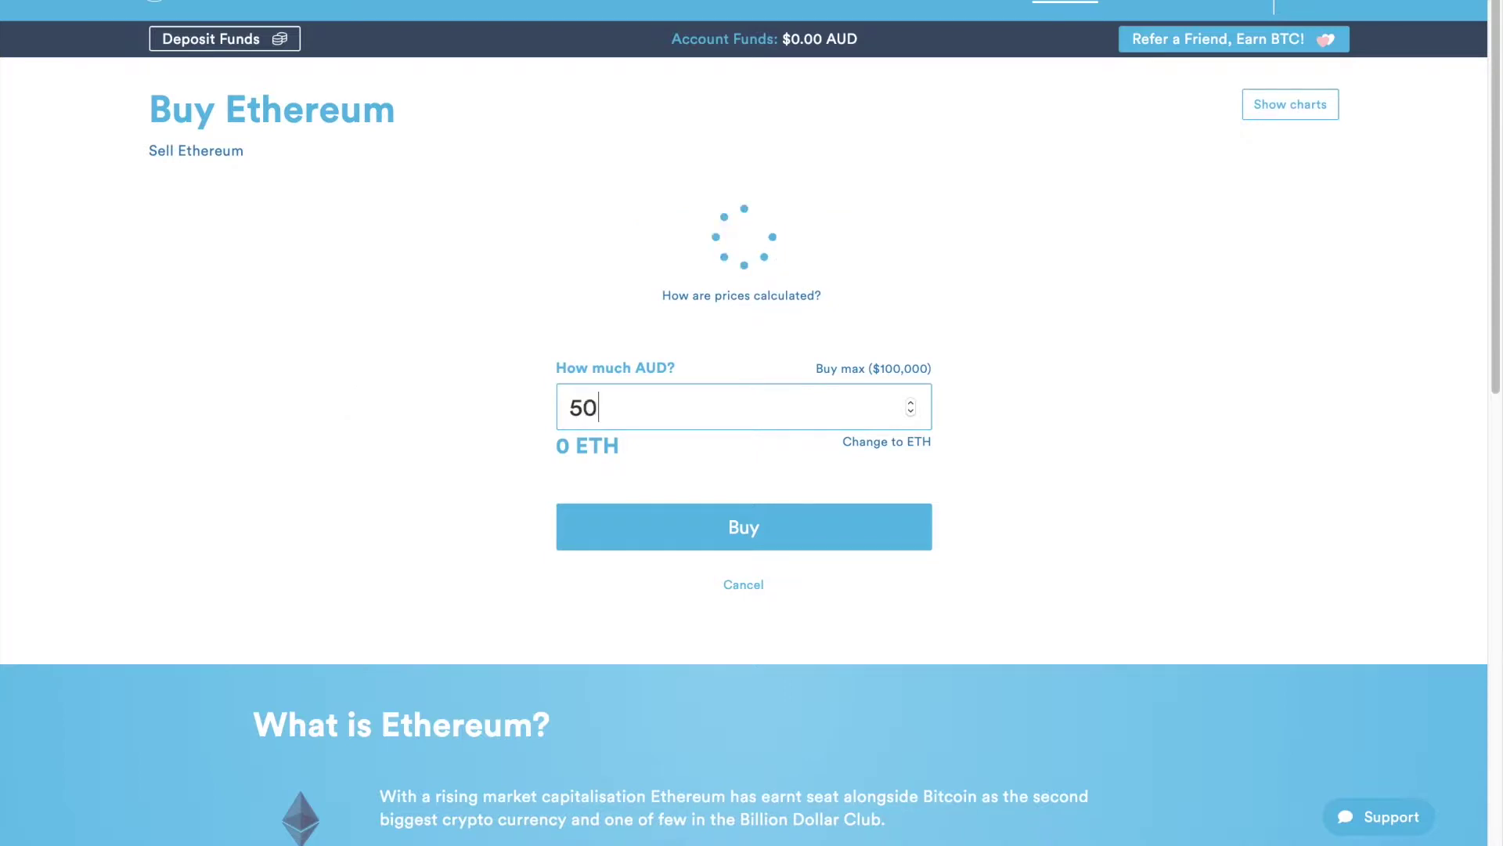
pyautogui.write('0')
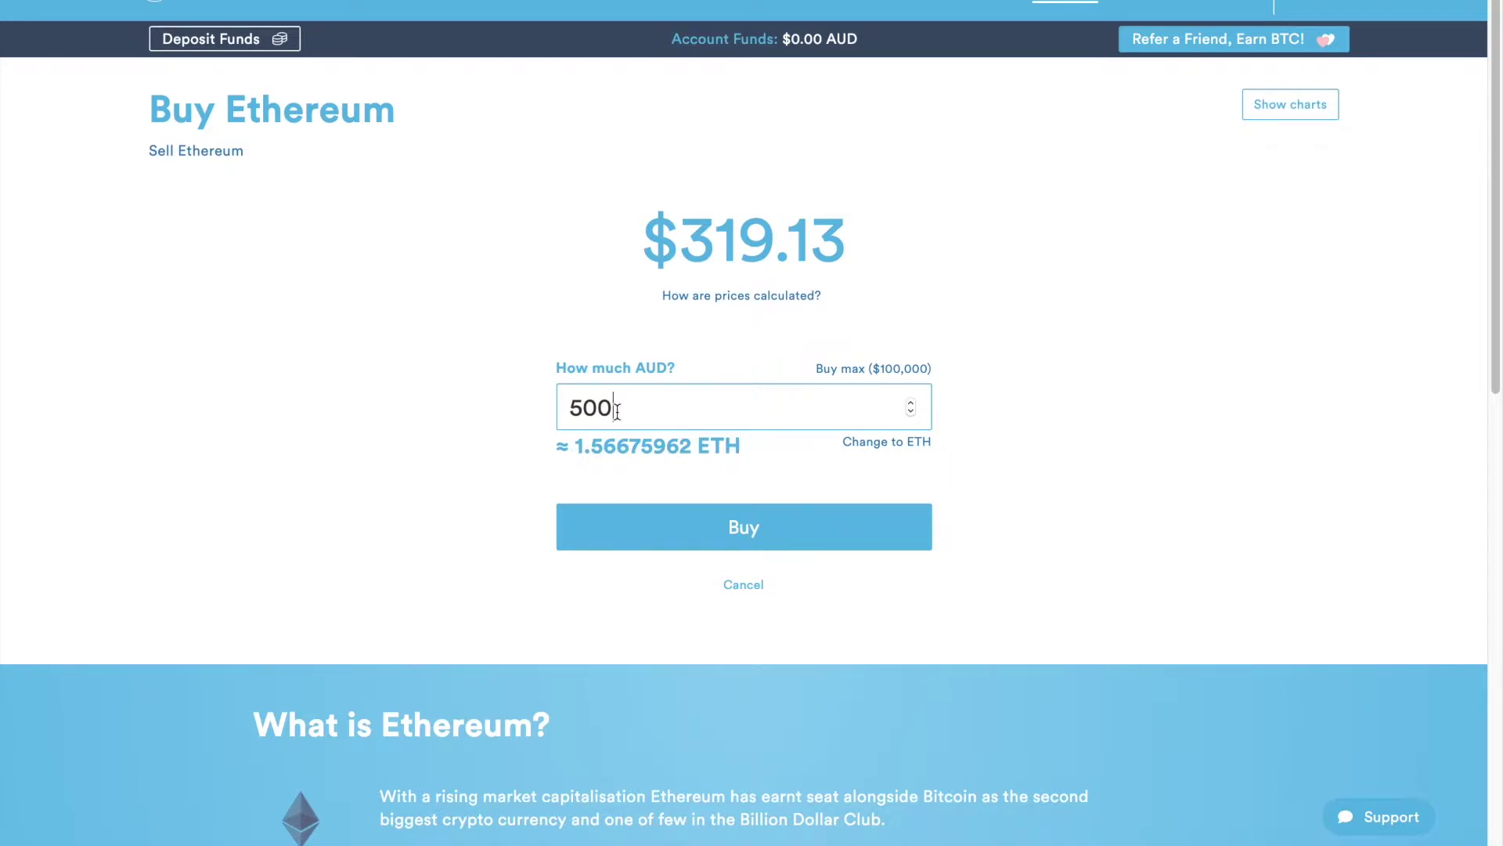
pyautogui.moveTo(845, 245); pyautogui.dragTo(647, 252)
pyautogui.click(635, 256)
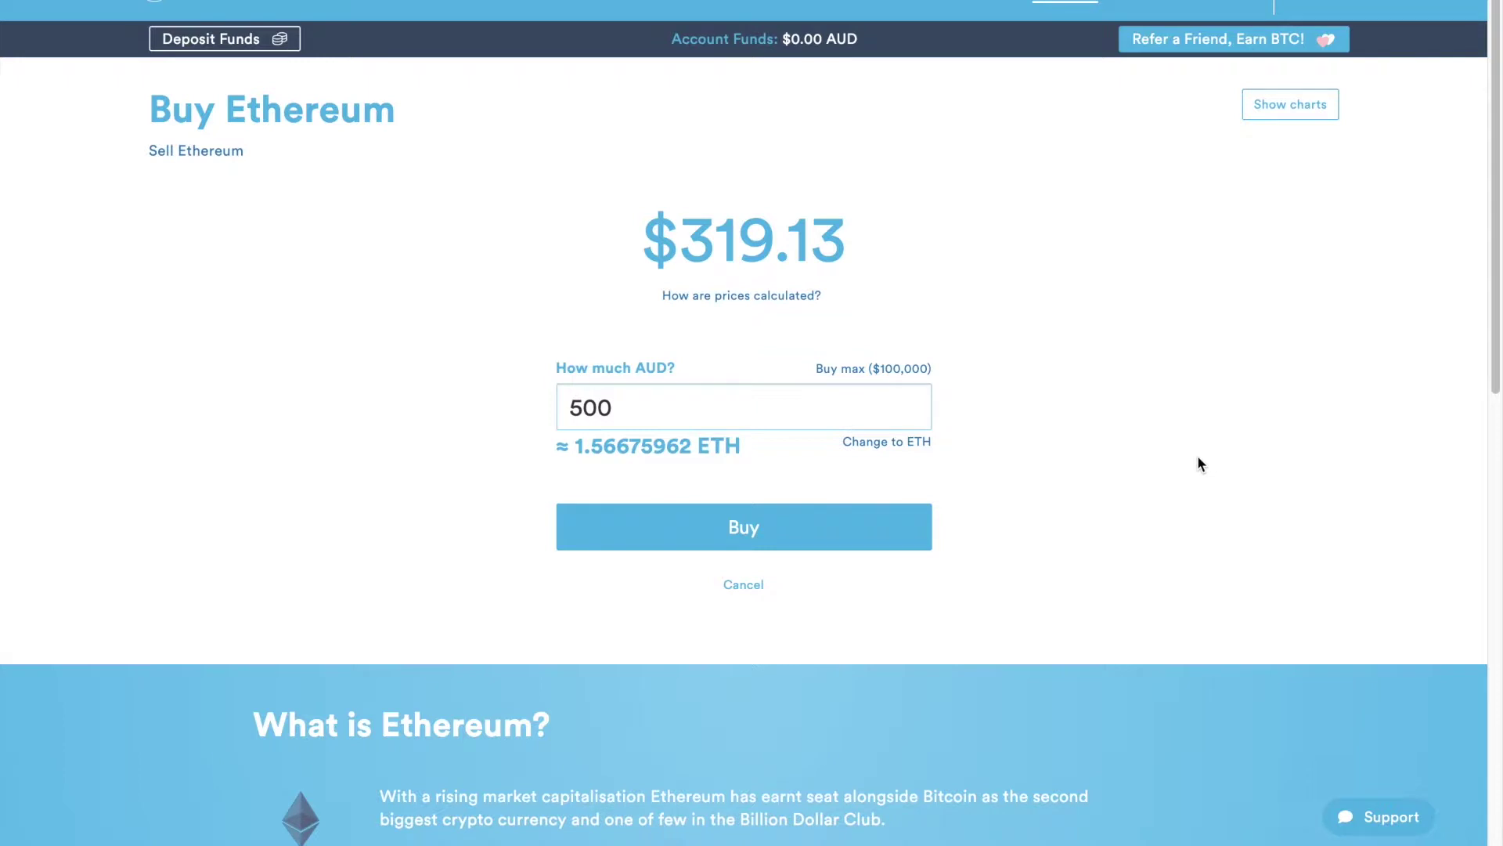
# - Submit the Ethereum purchase to review the CoinSpot fee in the transaction confirmation, and cancel it without confirming
pyautogui.click(768, 527)
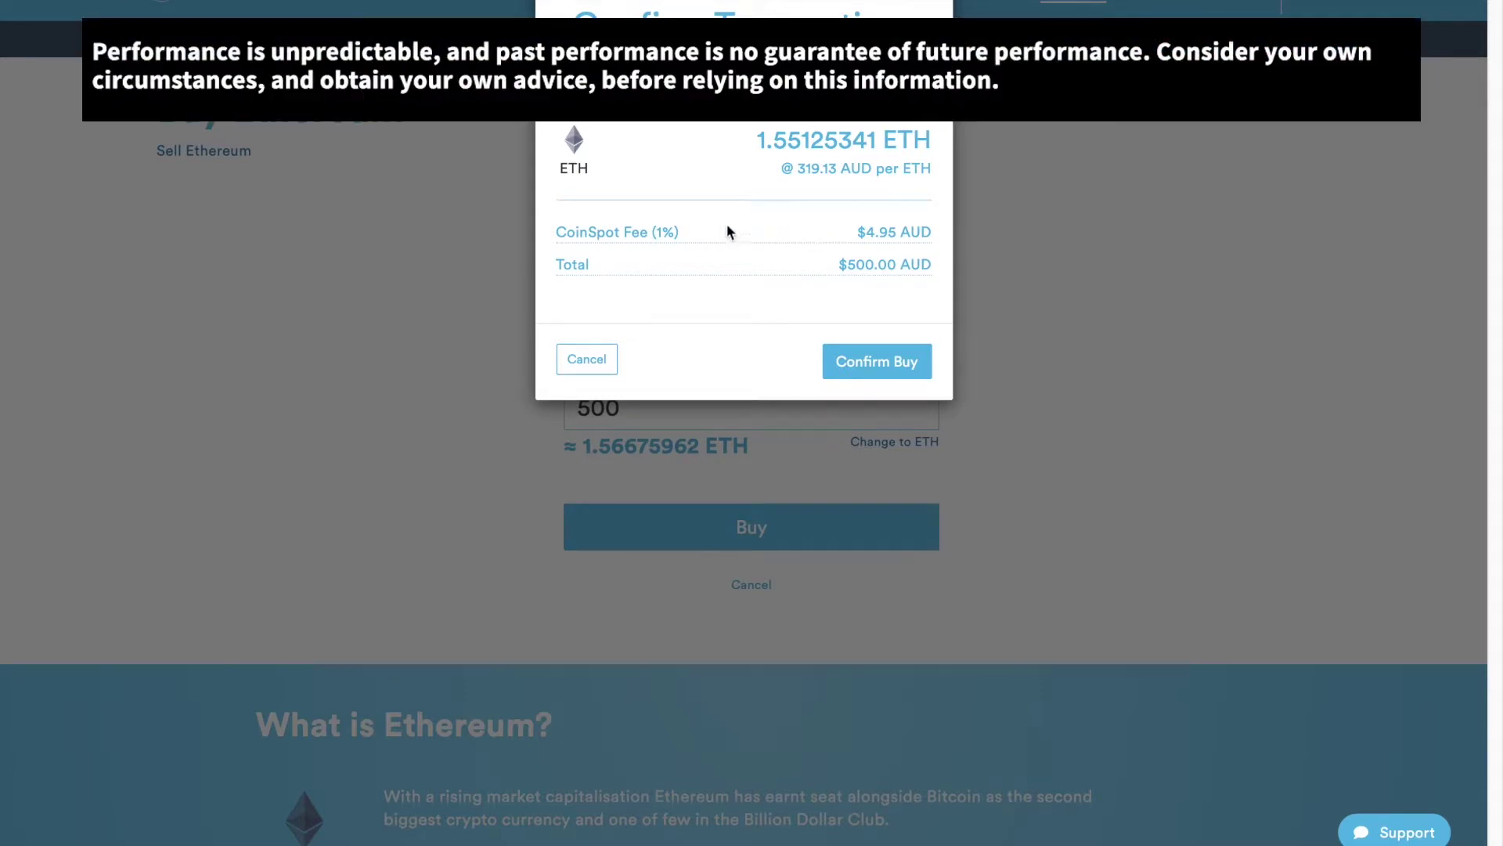
pyautogui.moveTo(558, 235); pyautogui.dragTo(690, 235)
pyautogui.click(689, 235)
pyautogui.click(578, 362)
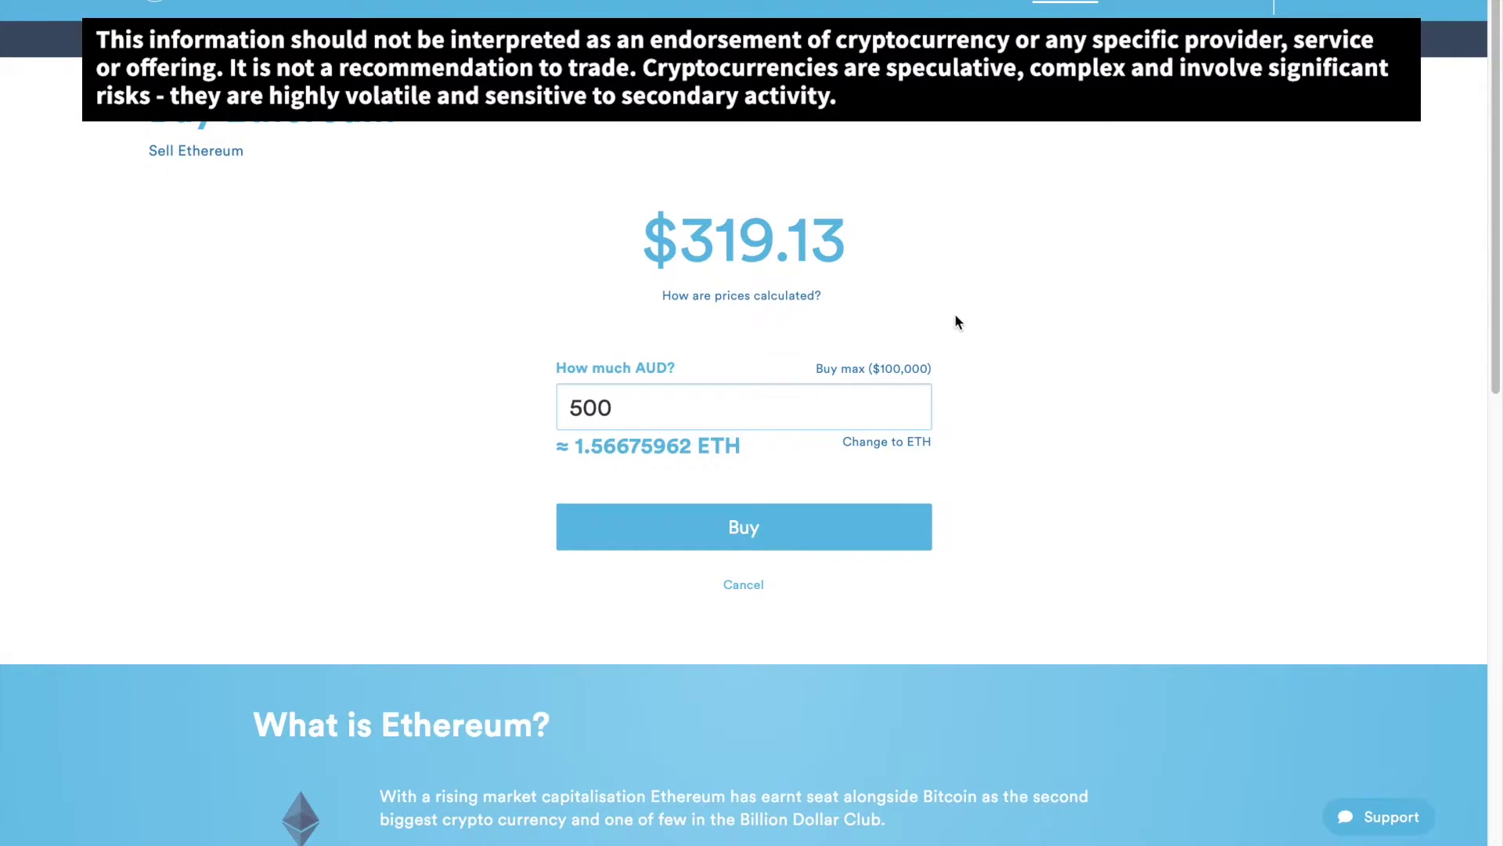
# - Clear the AUD amount in the Buy Ethereum form
pyautogui.click(779, 396)
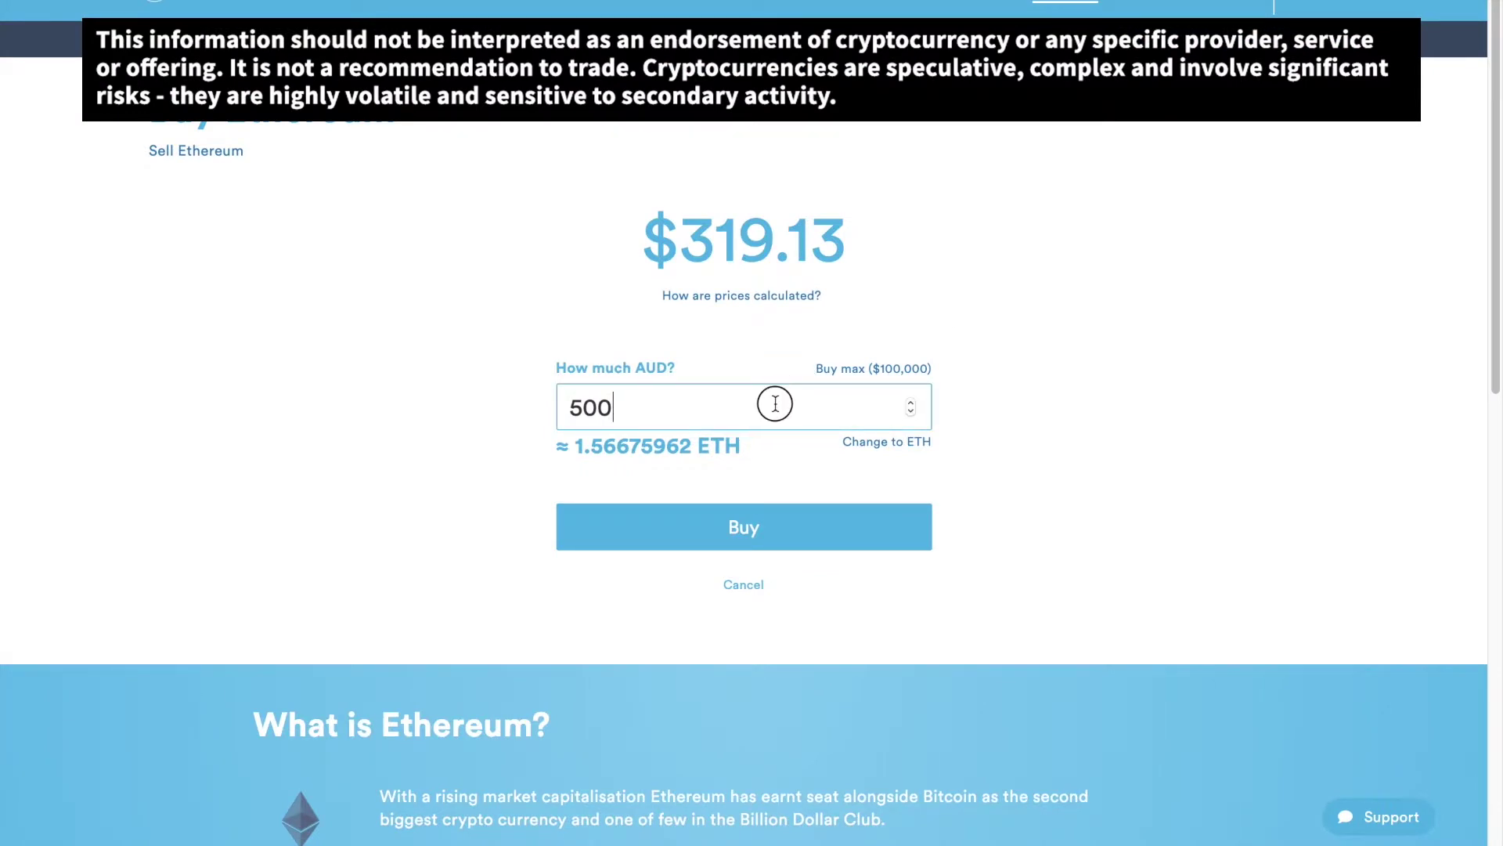
pyautogui.moveTo(775, 398); pyautogui.dragTo(509, 396)
pyautogui.press('BackSpace')
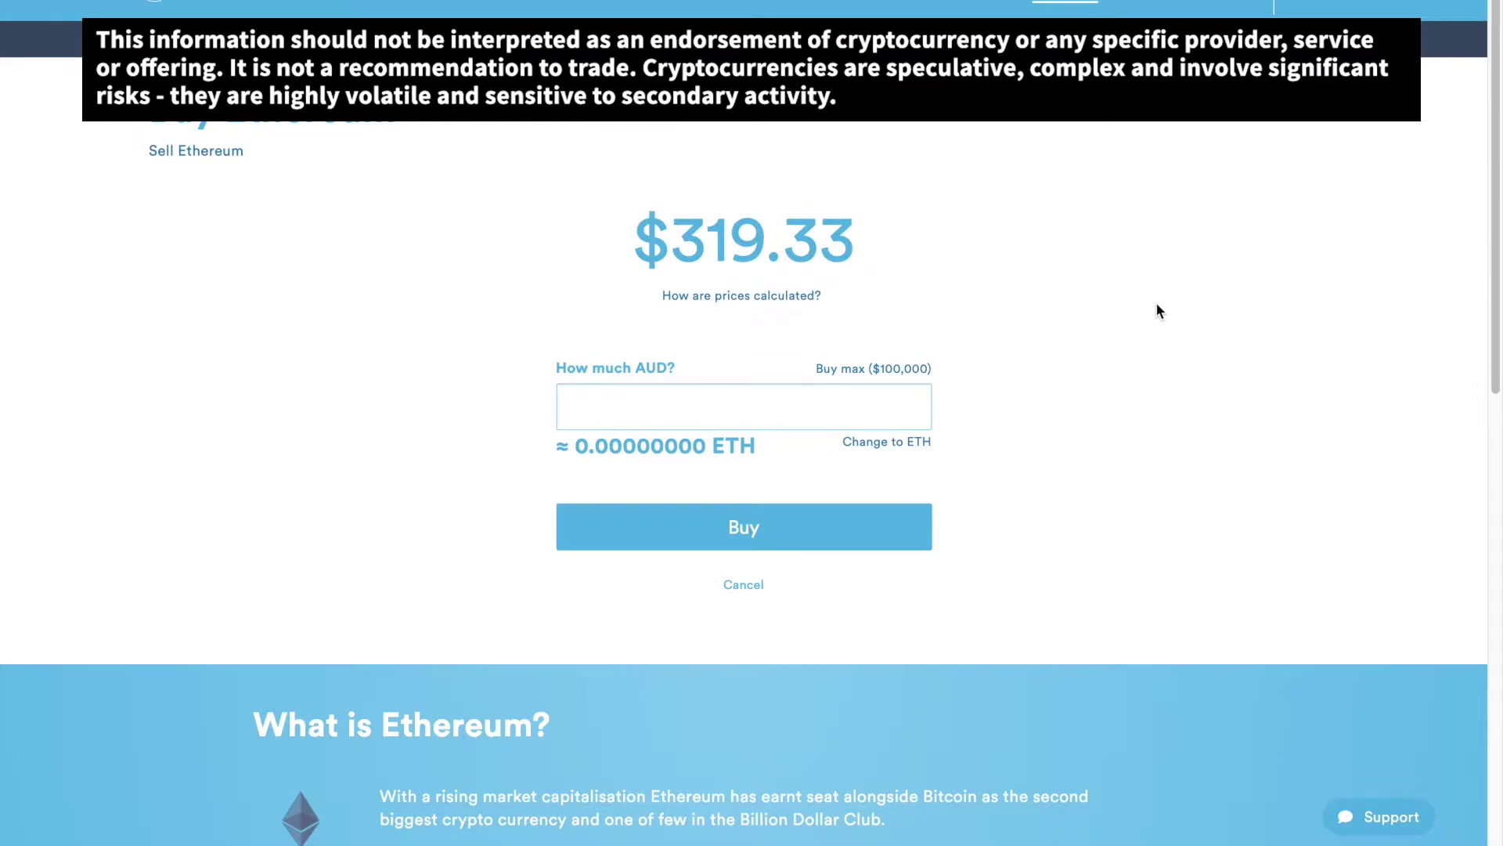
# - Open the ETH market from the Markets list and dismiss the account verification notice
pyautogui.click(1243, 5)
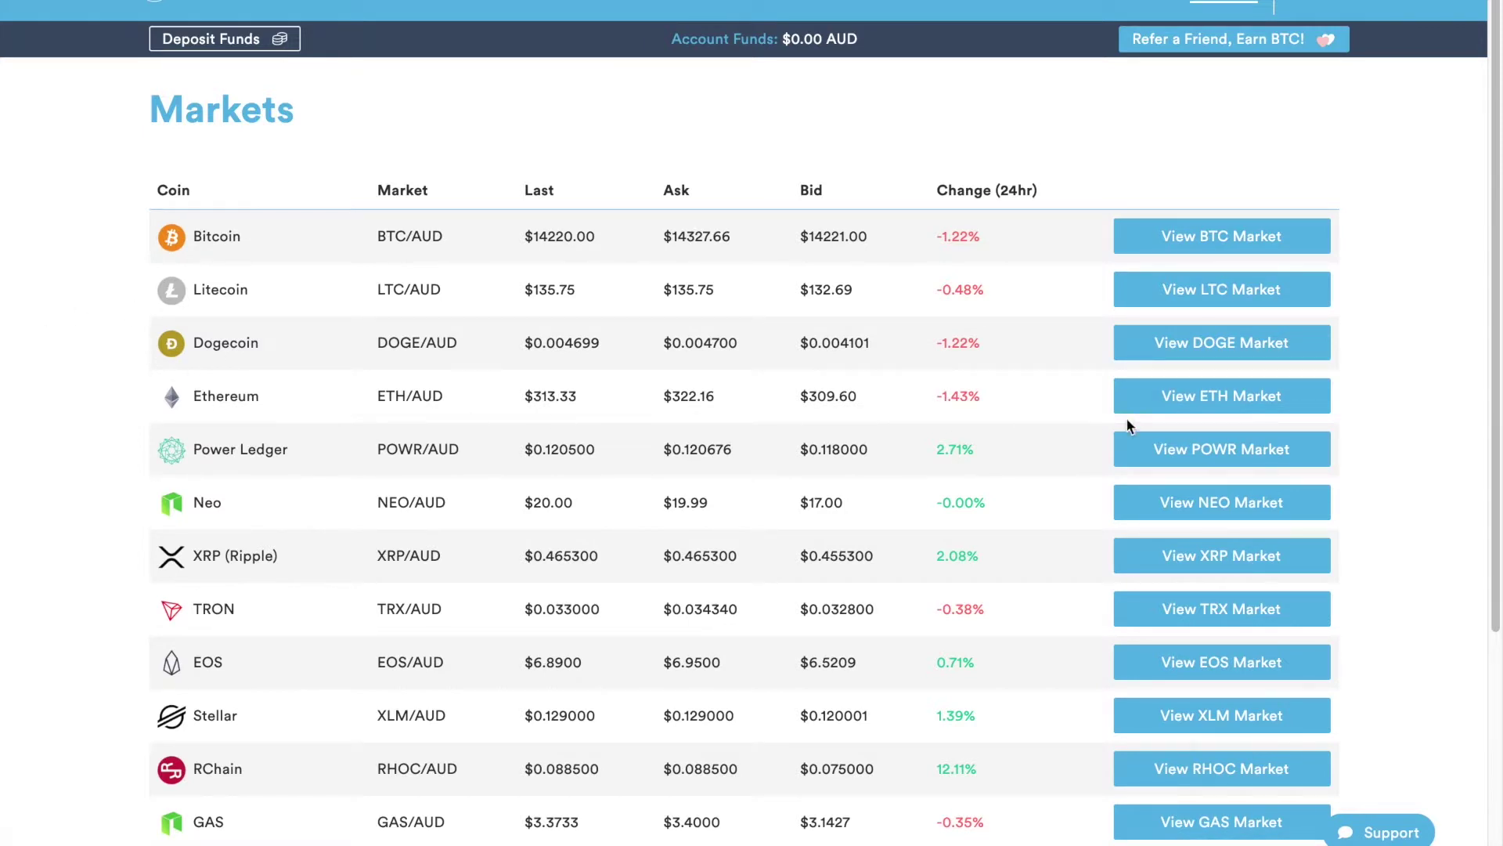
pyautogui.click(1209, 403)
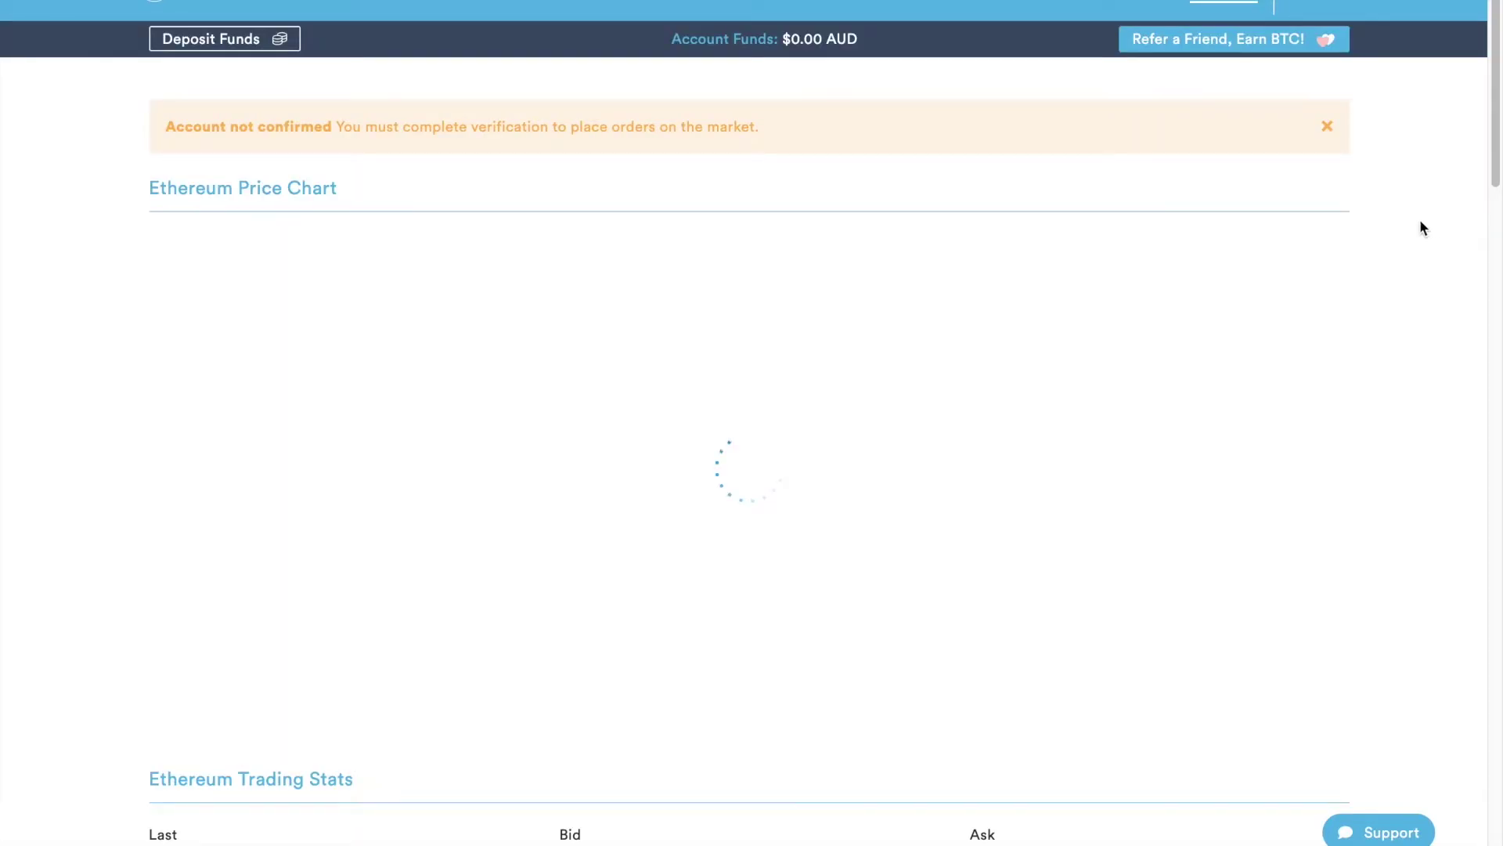
pyautogui.click(1327, 127)
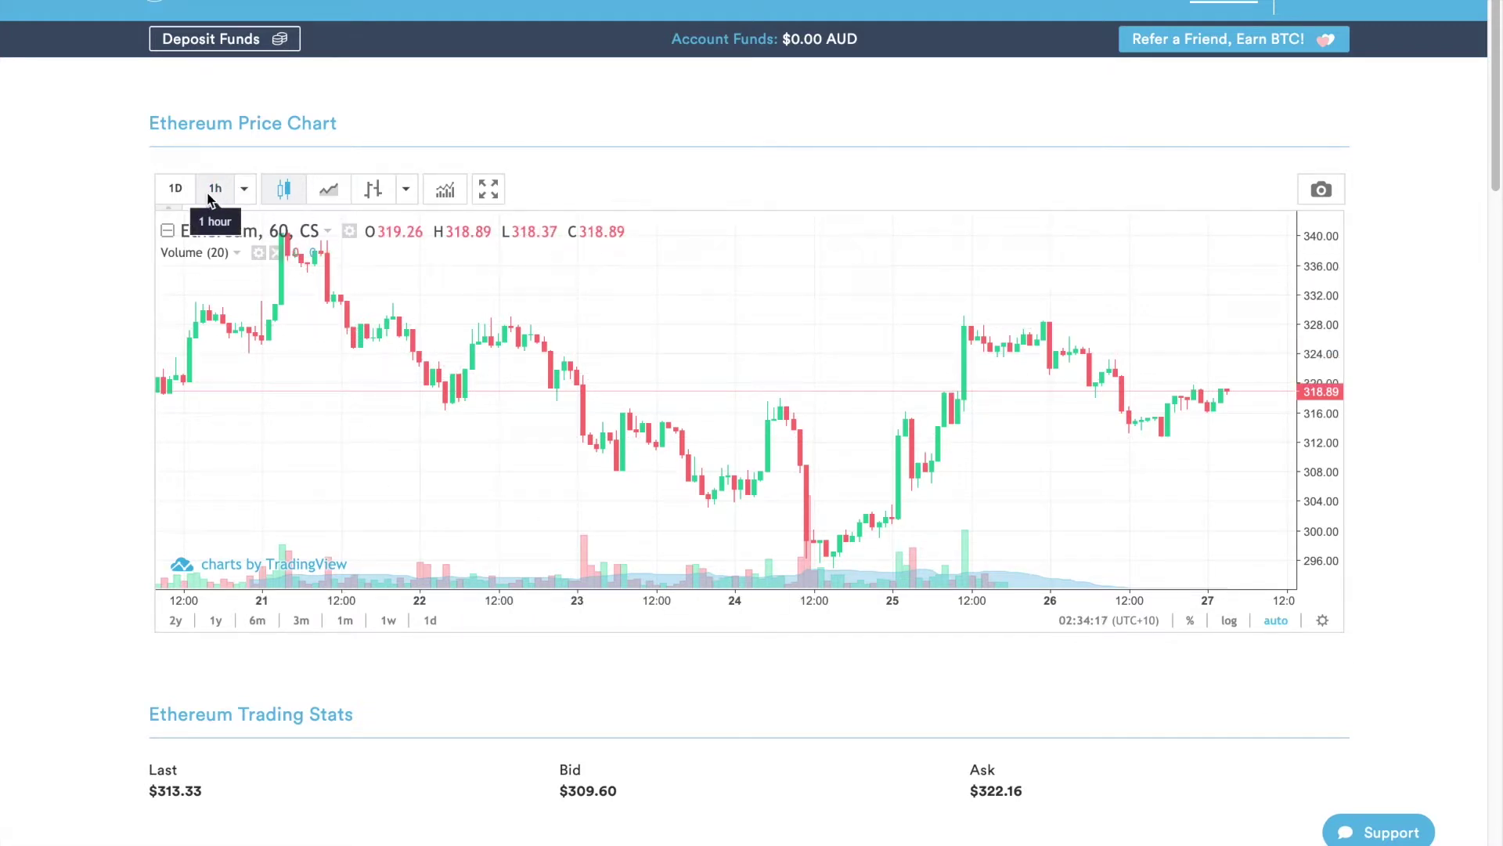
# - Select the 1 hour interval for the Ethereum price chart and examine its earlier price history
pyautogui.click(245, 193)
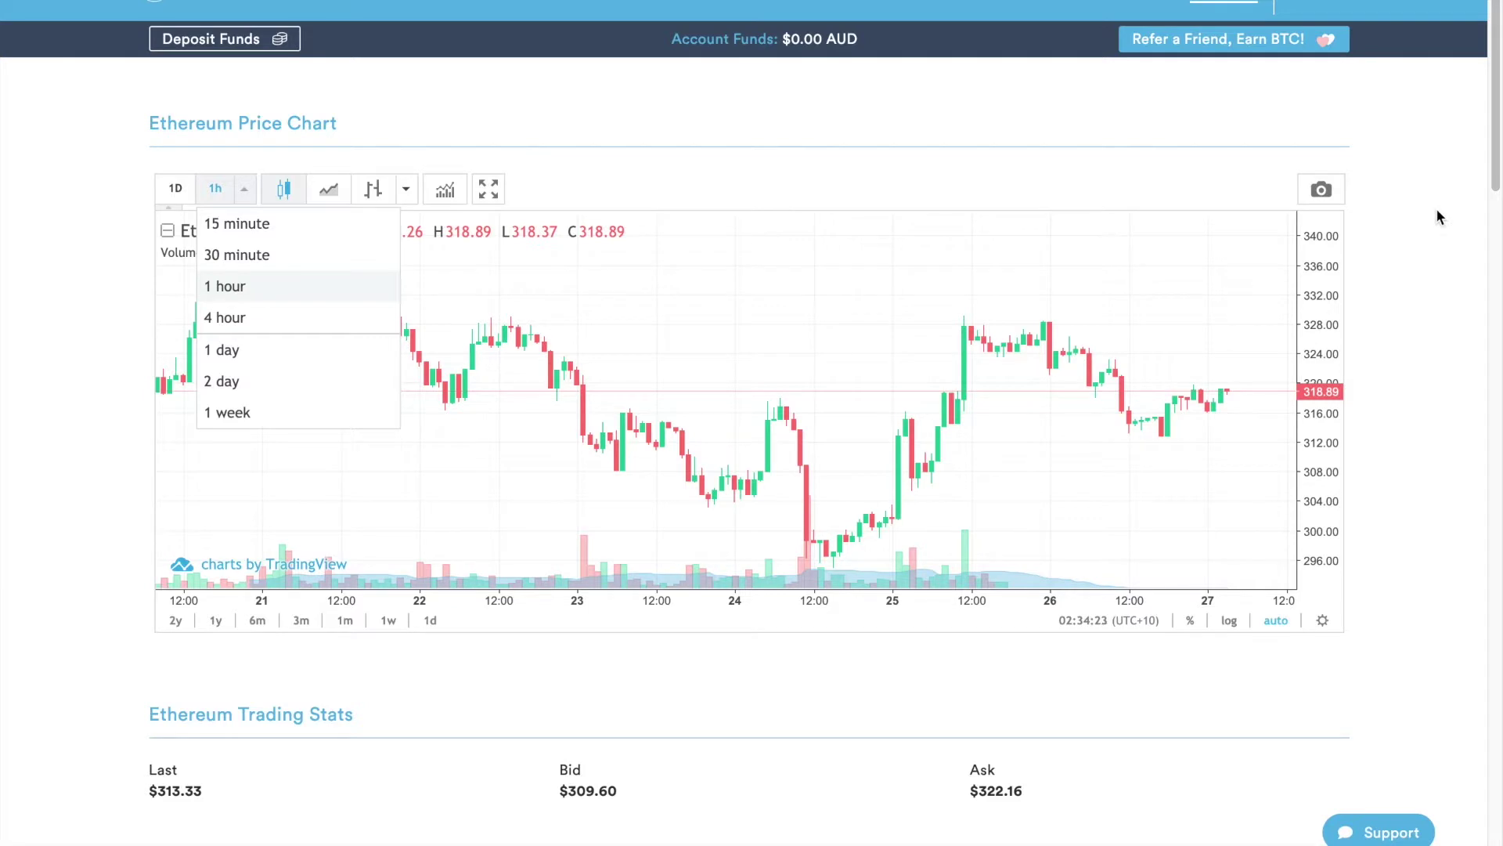
pyautogui.click(223, 285)
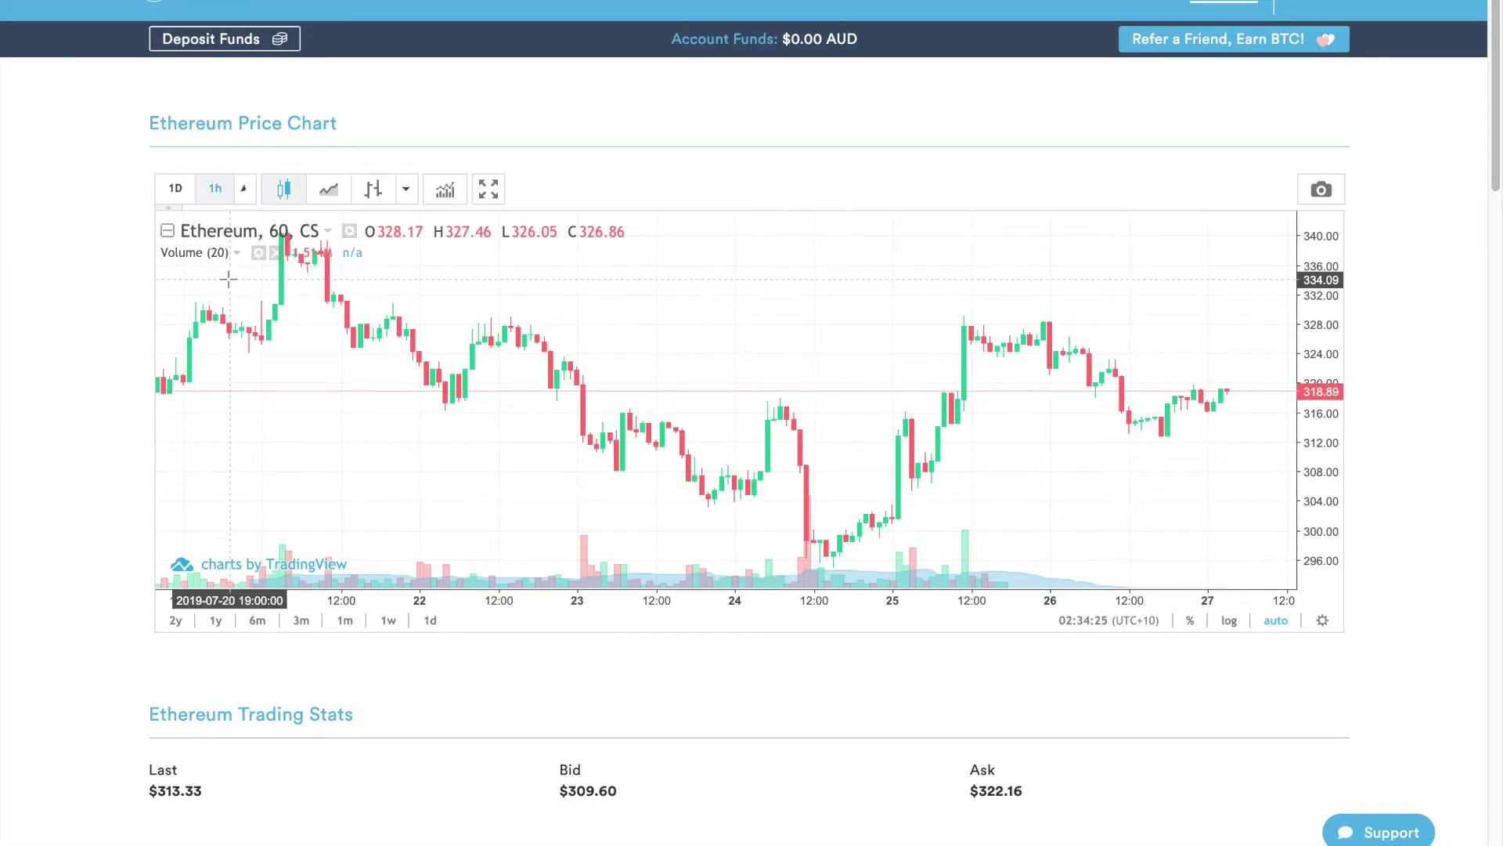
pyautogui.hscroll(-10, 693, 366)
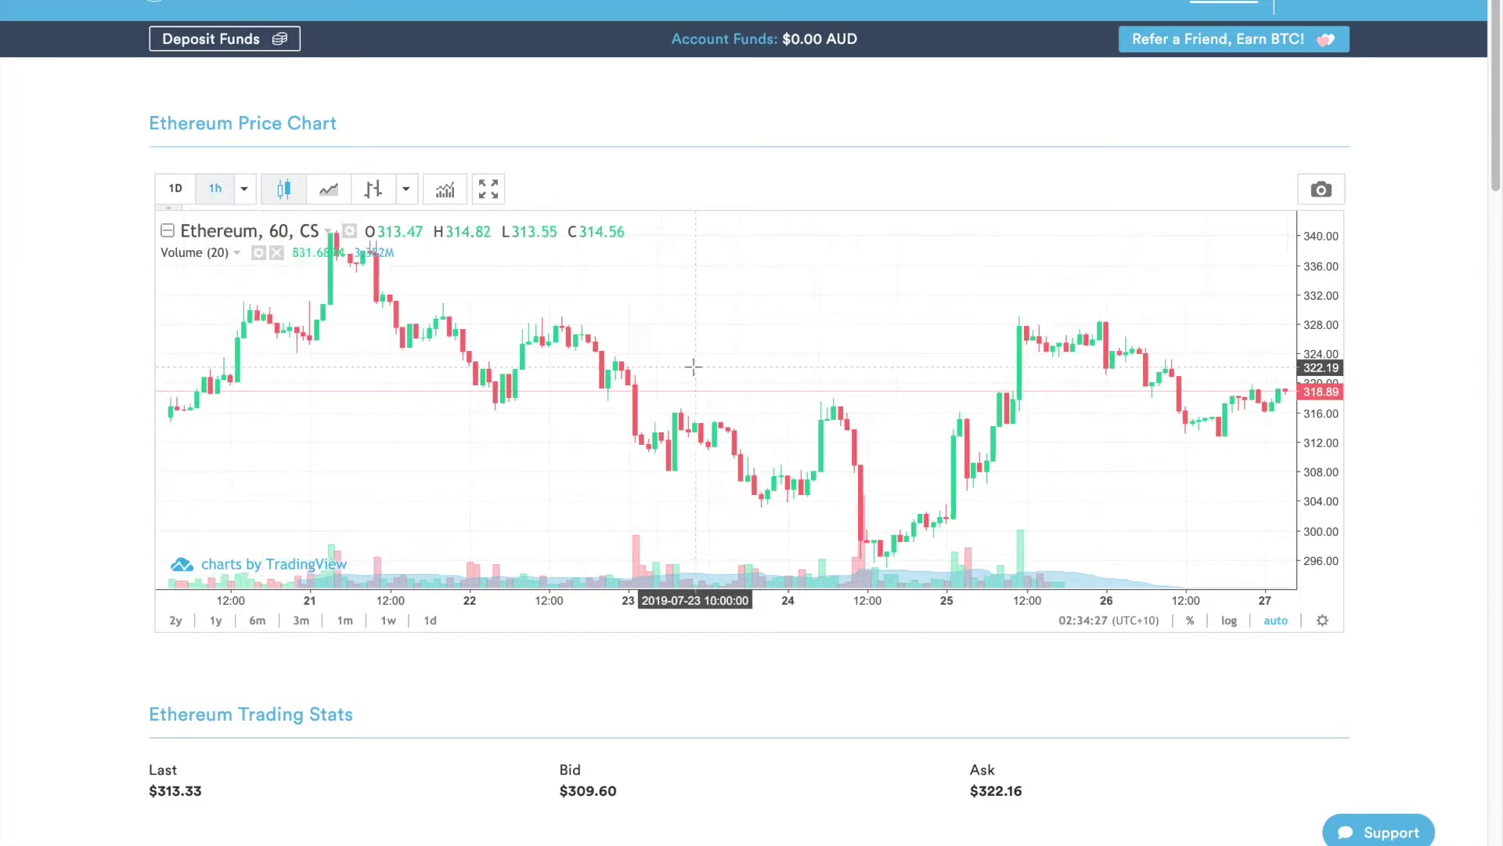
# - Examine the latest Ethereum prices on the hourly chart, over a wider date range
pyautogui.hscroll(10, 692, 367)
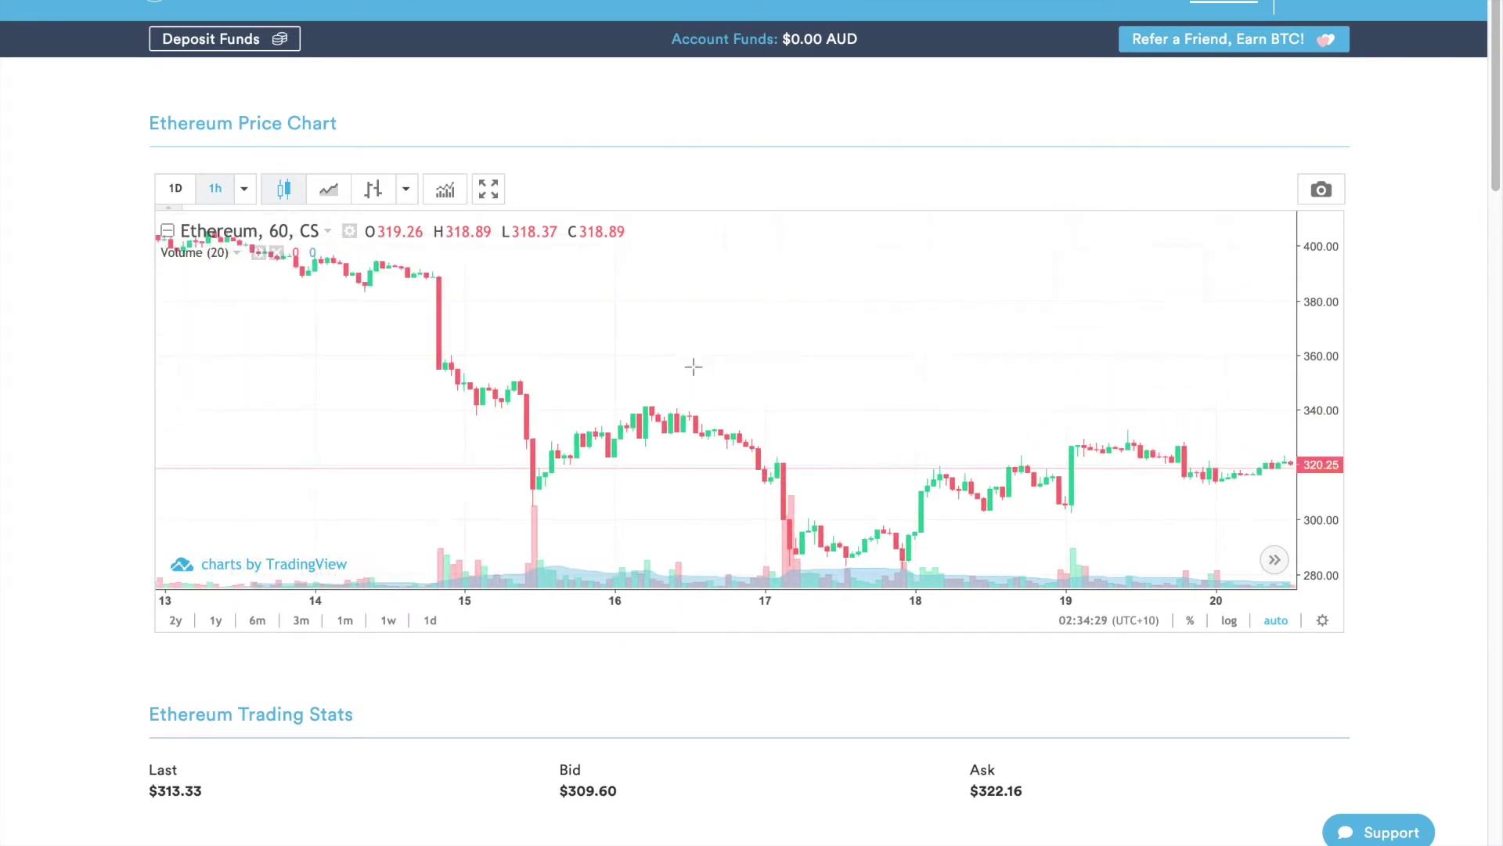
pyautogui.hscroll(10, 693, 366)
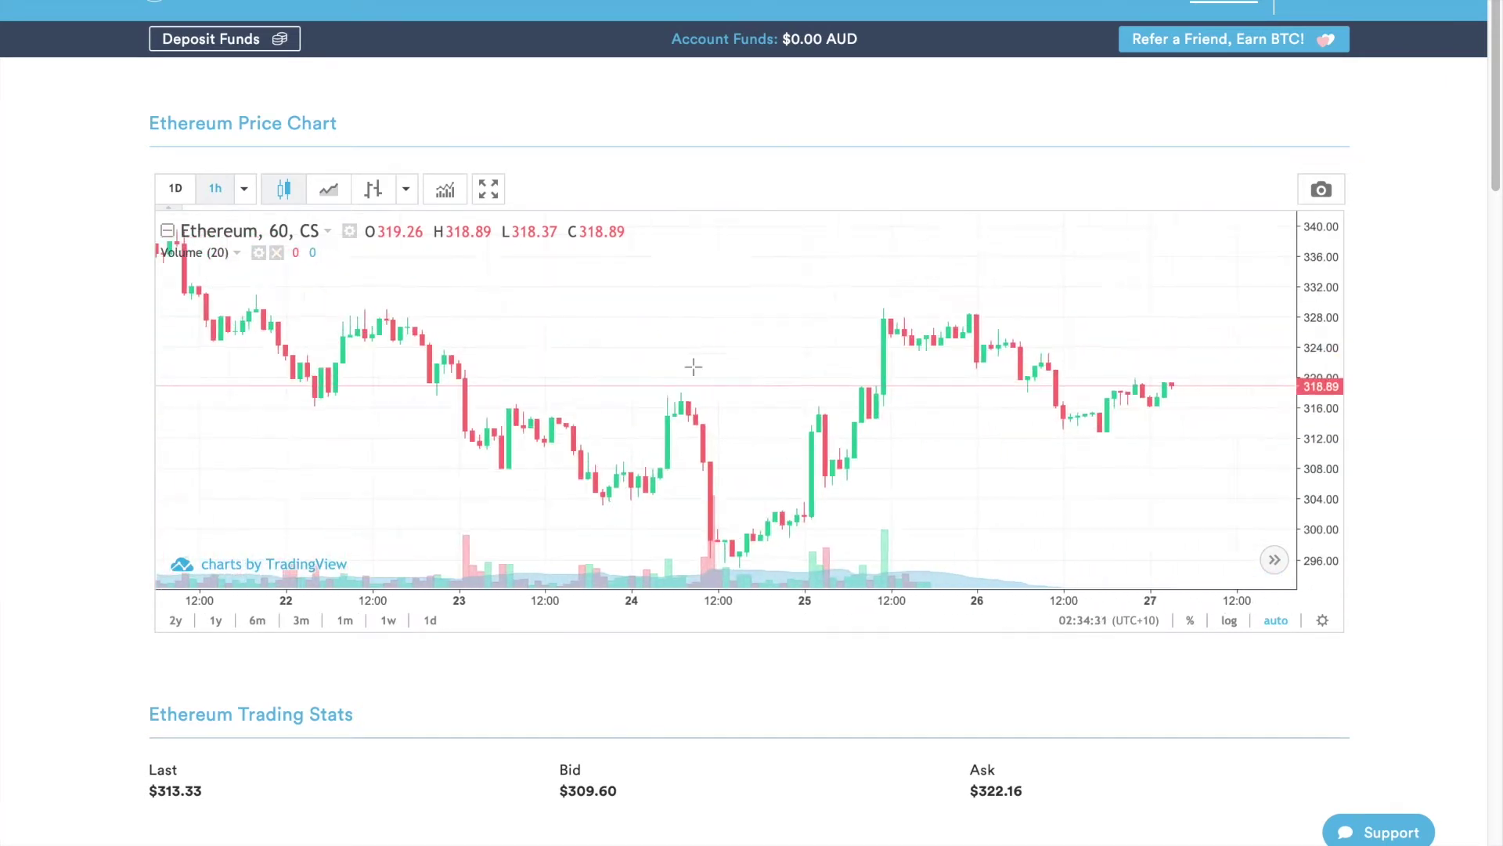
pyautogui.hscroll(-2, 693, 367)
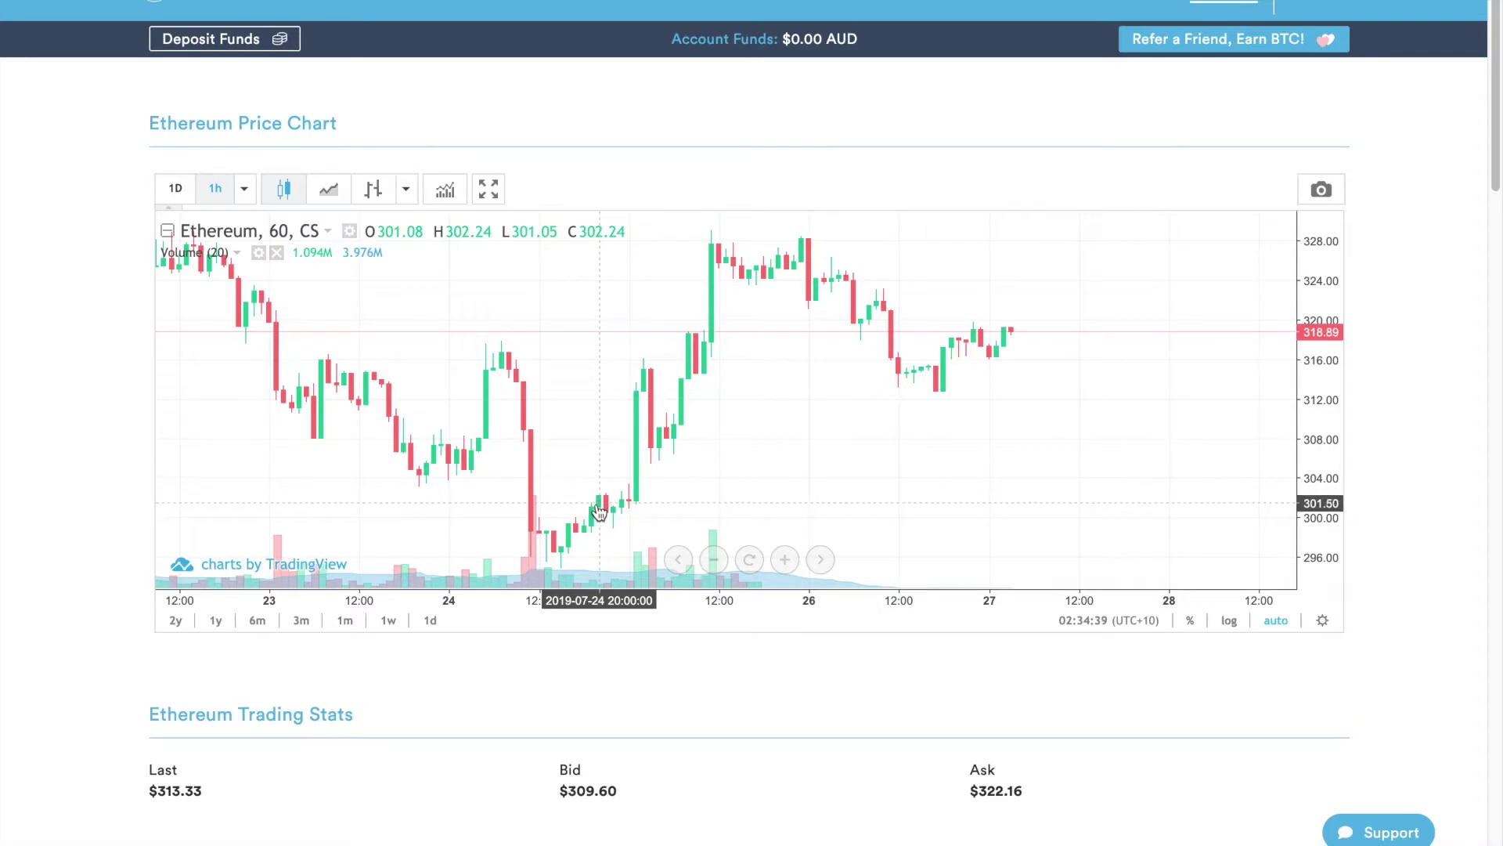
pyautogui.scroll(-3, 618, 486)
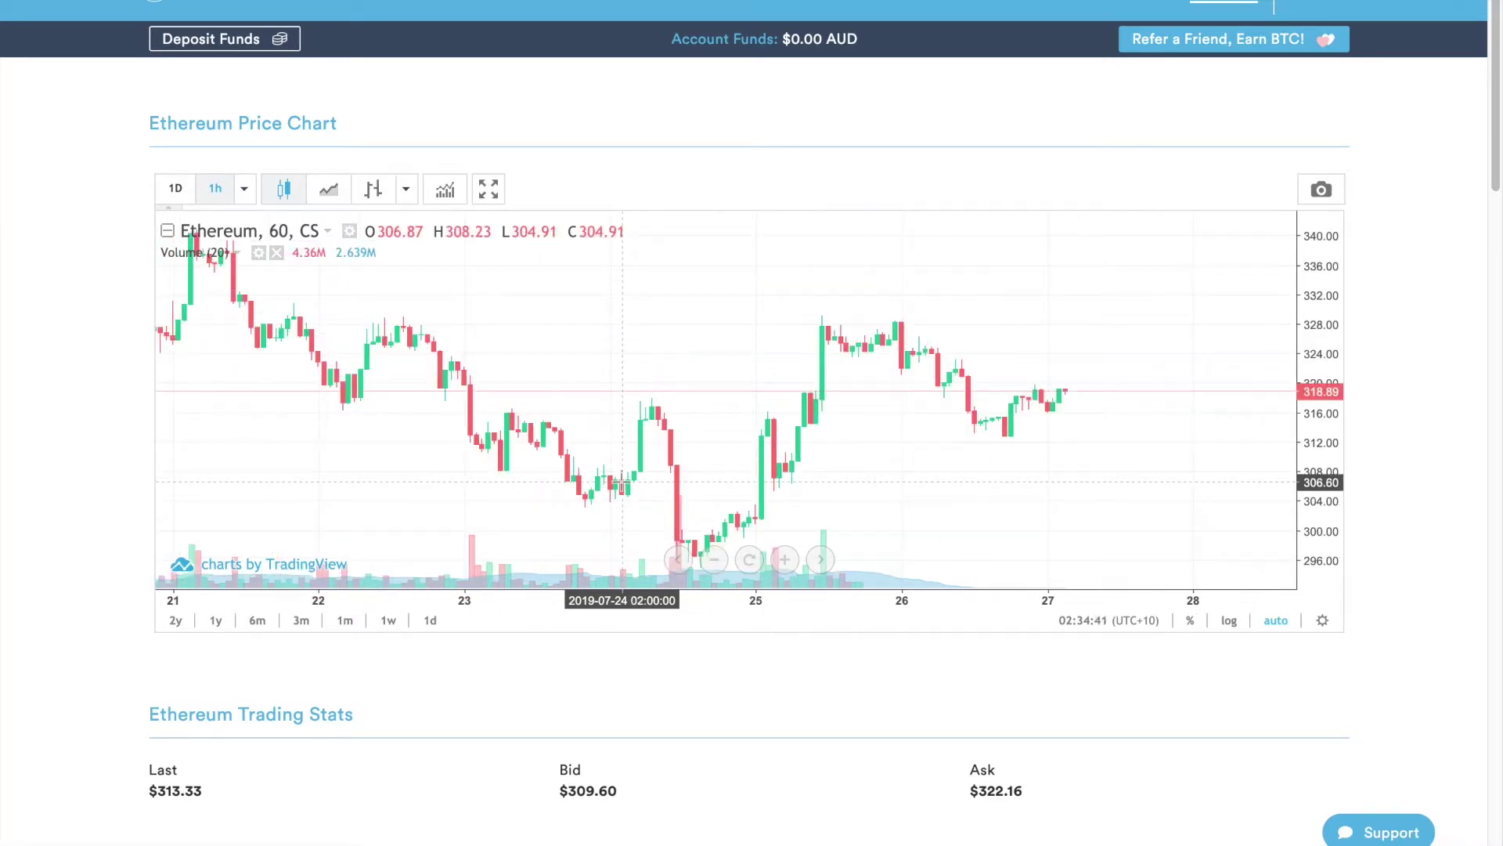
pyautogui.scroll(-6, 621, 480)
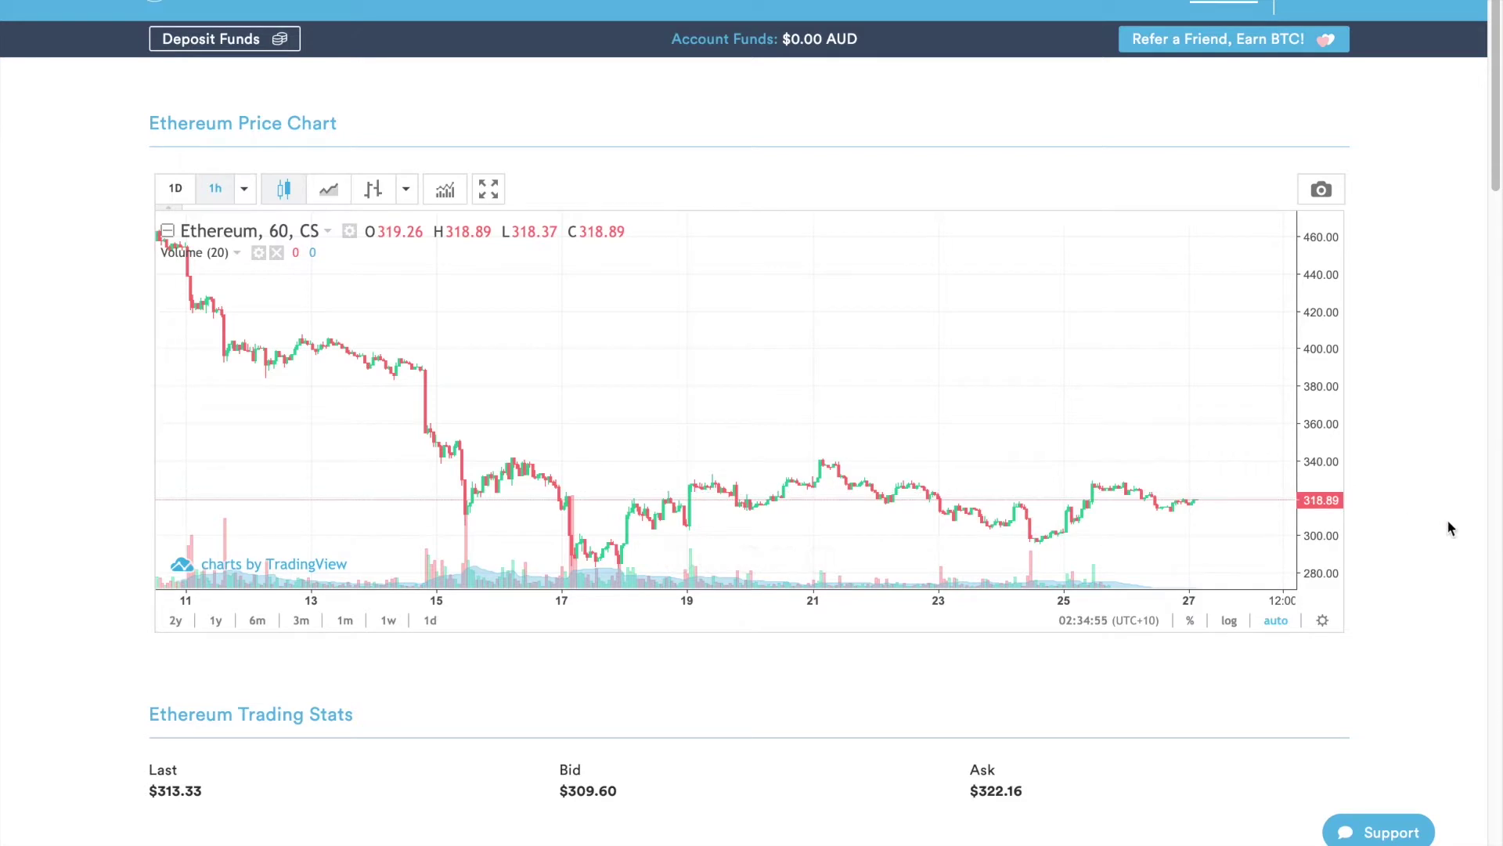
# - Set the price per Ethereum in the Buy ETH form to 300 AUD
pyautogui.scroll(-1, 1419, 540)
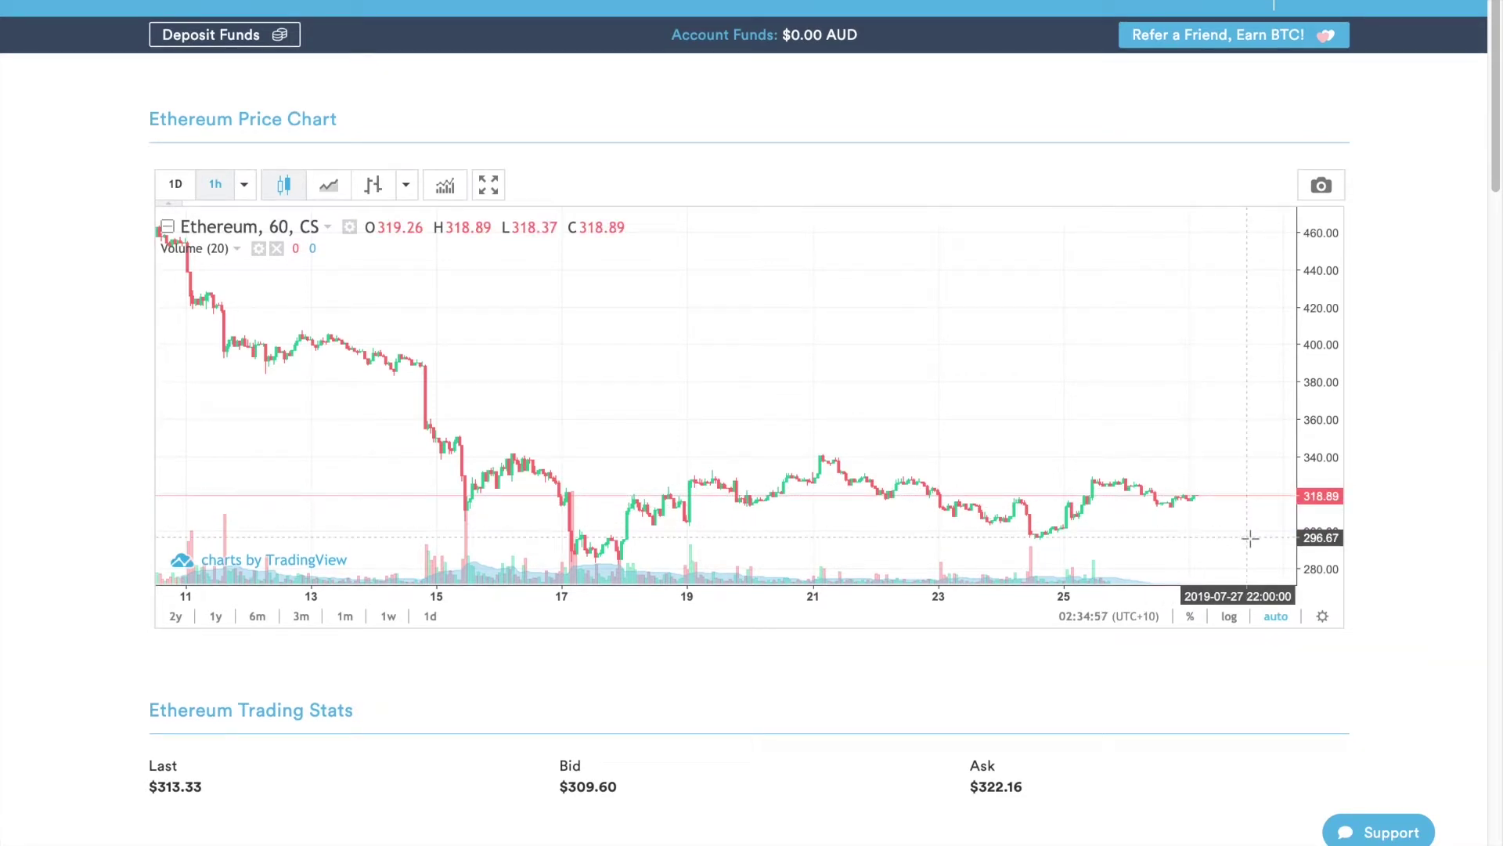
pyautogui.scroll(-1, 1381, 548)
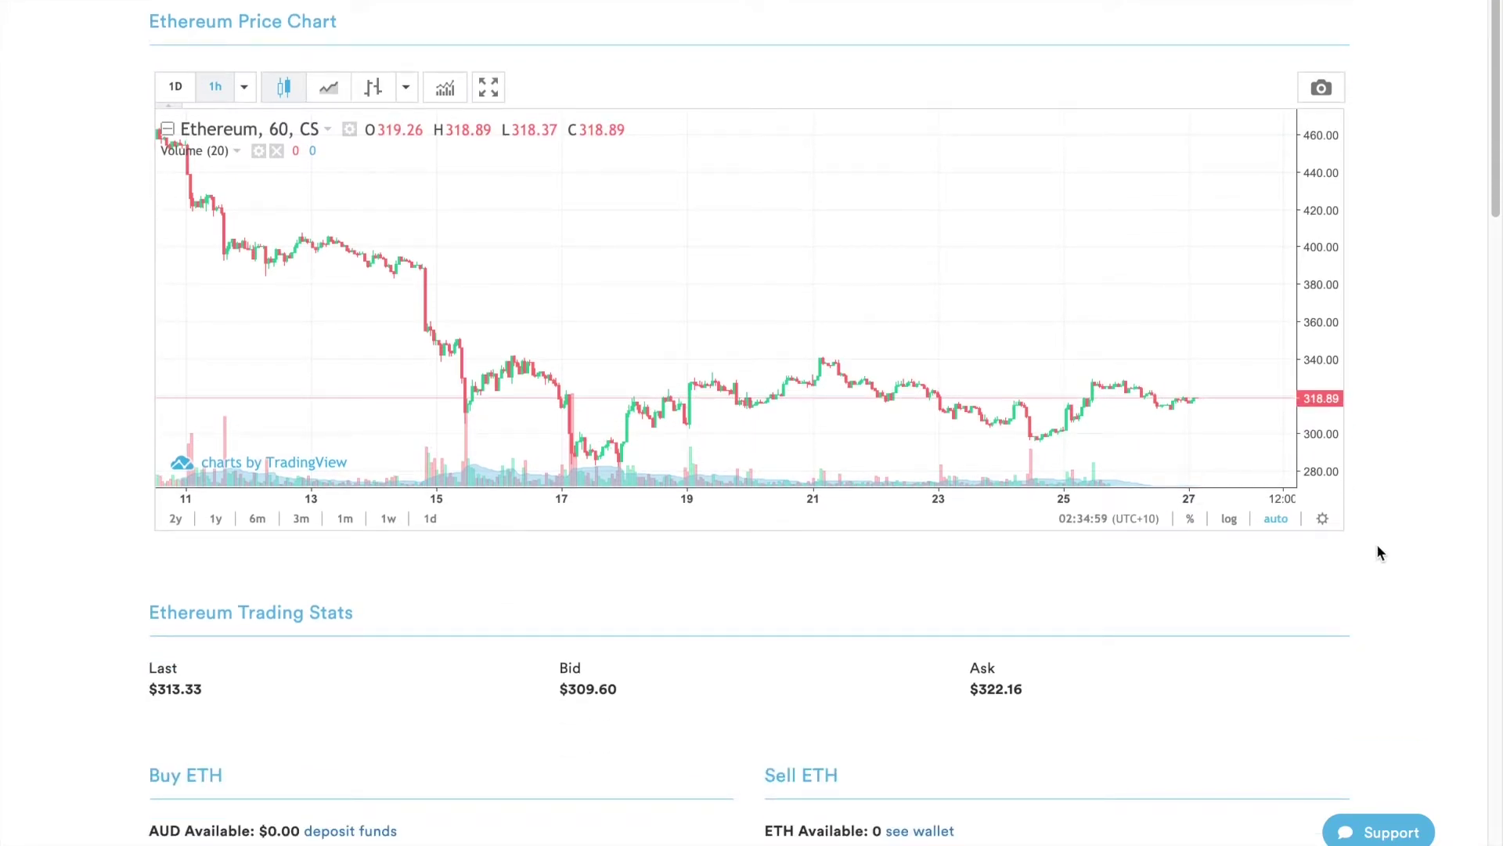
pyautogui.scroll(-5, 1378, 546)
pyautogui.scroll(-1, 1396, 566)
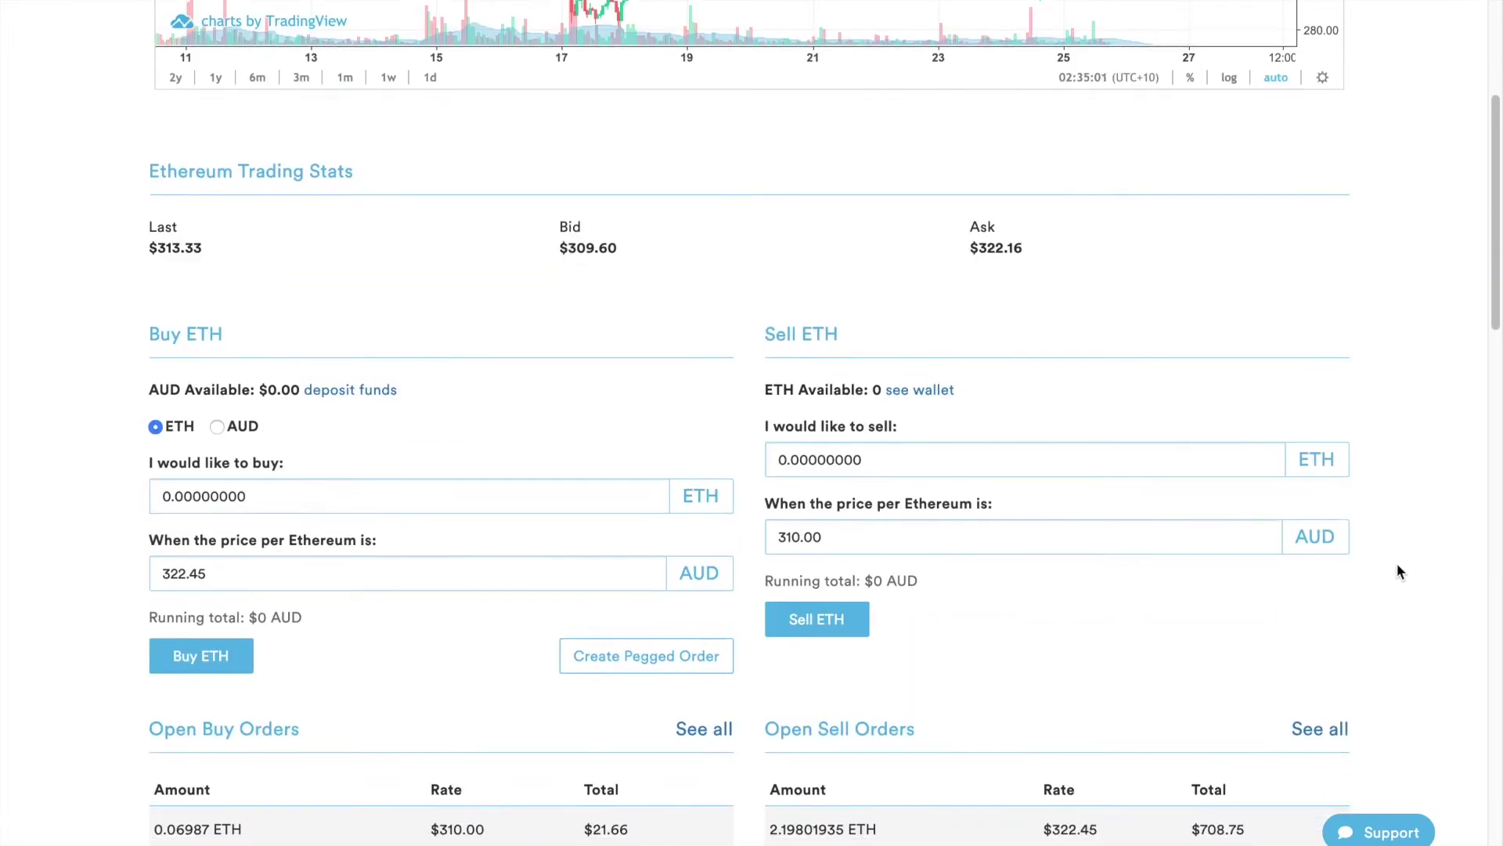
pyautogui.scroll(-1, 114, 373)
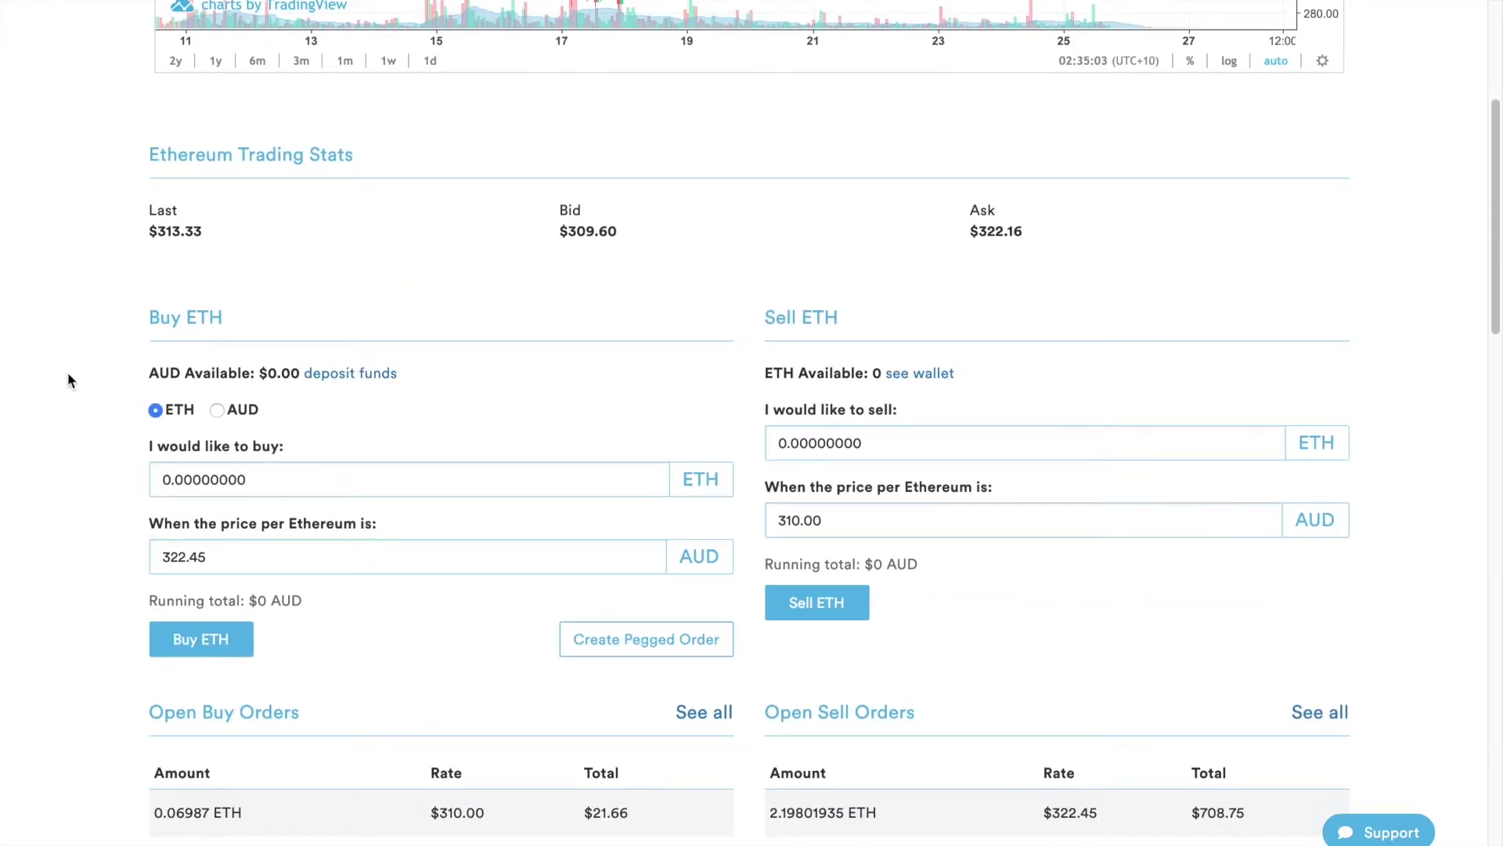
pyautogui.scroll(-1, 74, 380)
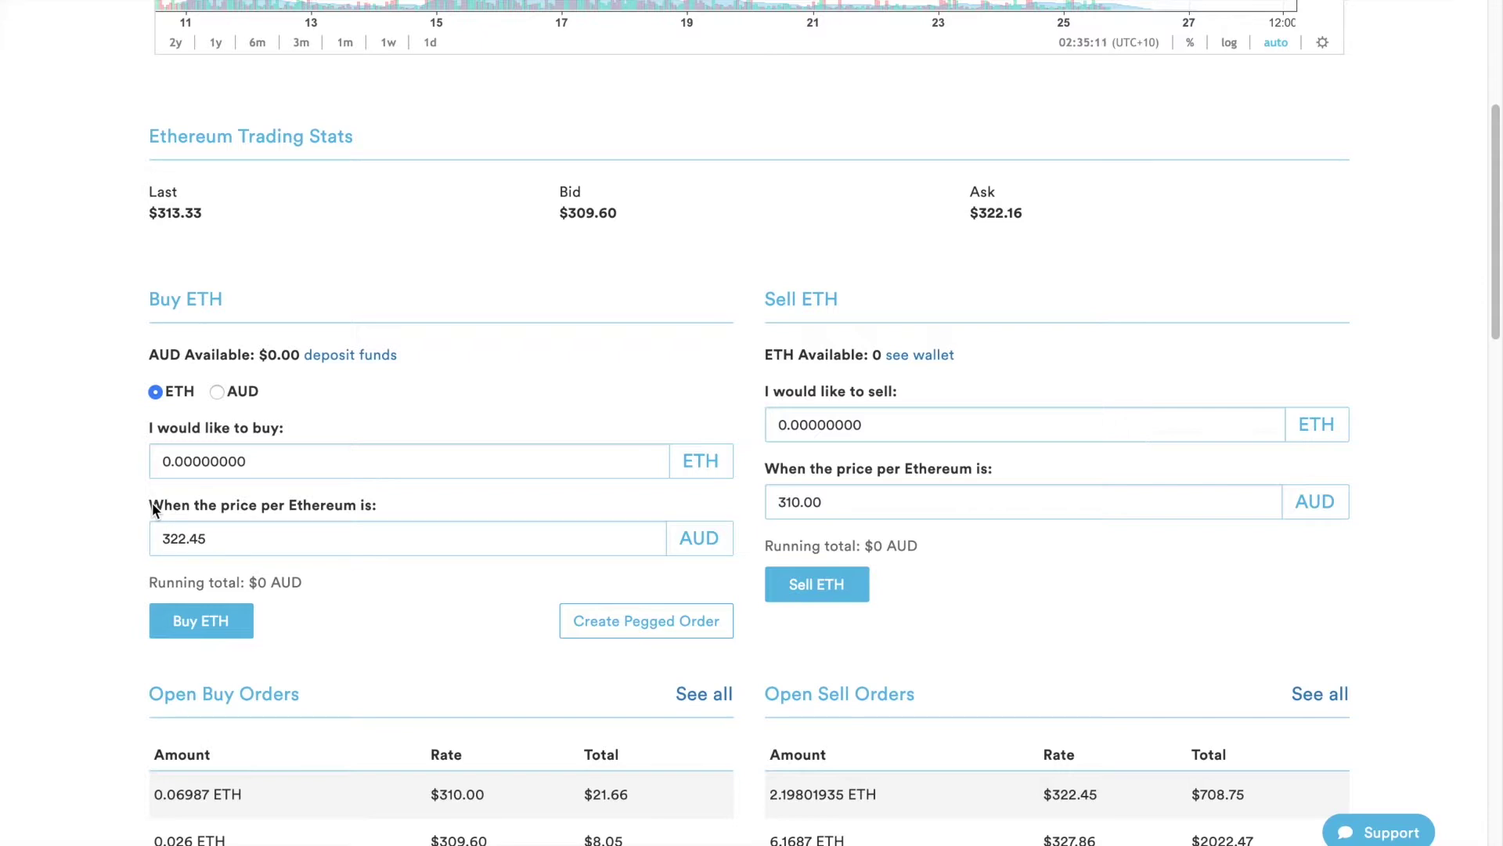
pyautogui.moveTo(232, 533); pyautogui.dragTo(163, 540)
pyautogui.write('300')
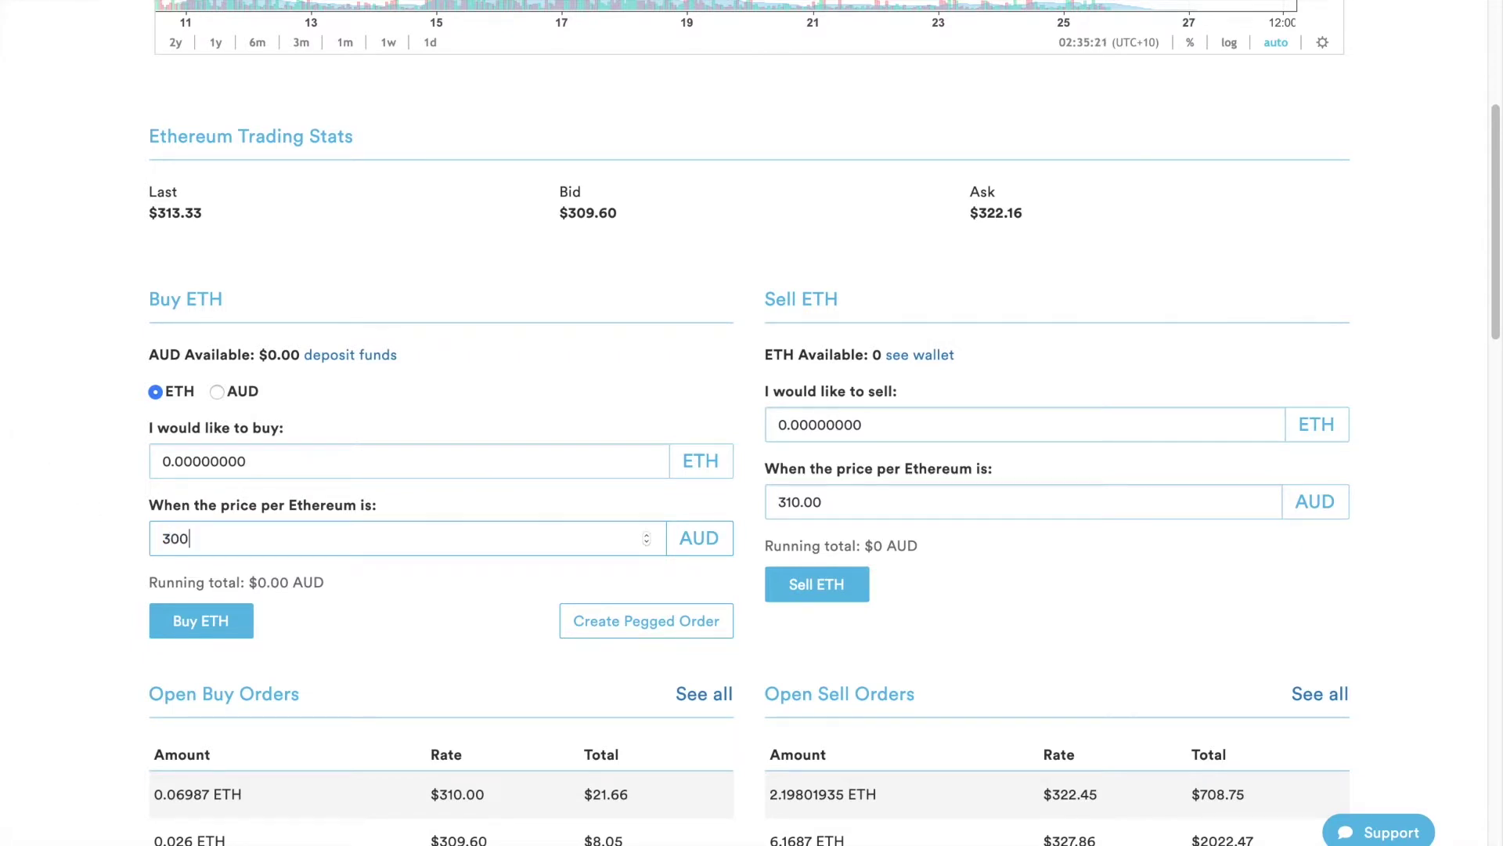
# - Set the amount to buy to 0.5 ETH and check the running total in the Buy ETH form
pyautogui.click(263, 469)
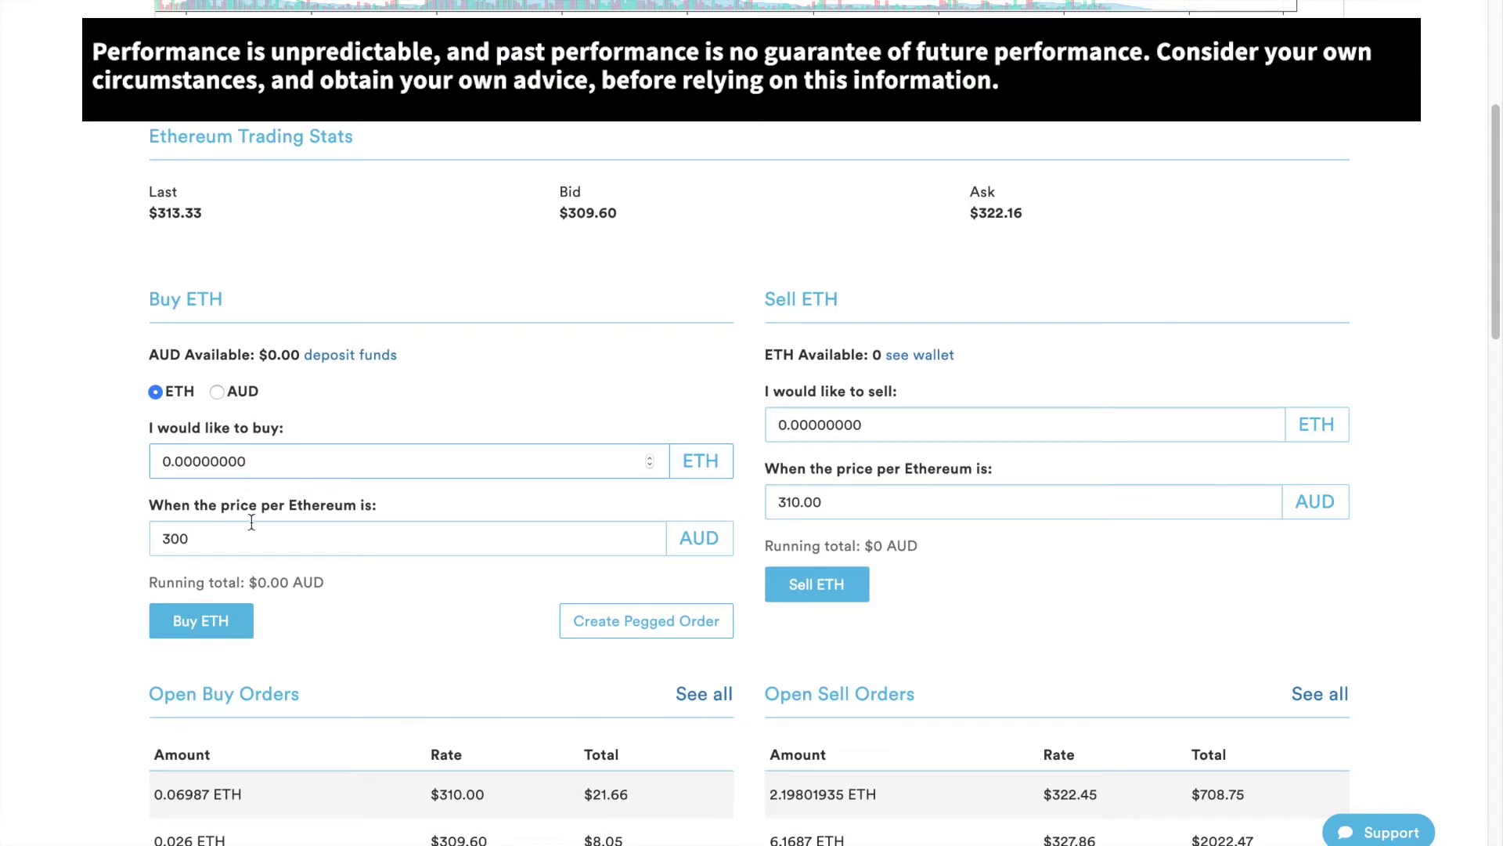
pyautogui.doubleClick(176, 454)
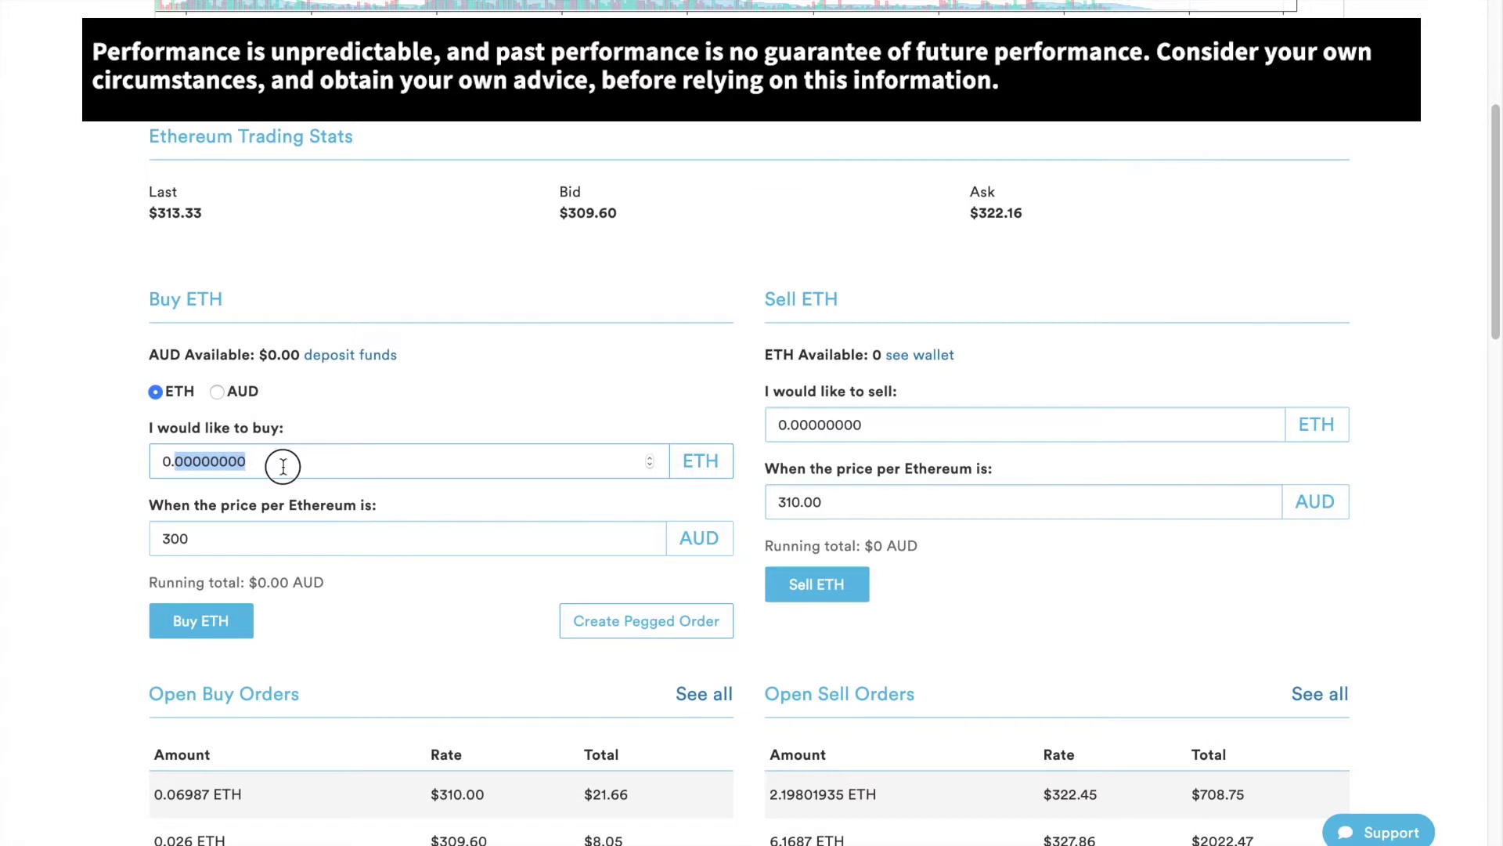
pyautogui.write('0.5')
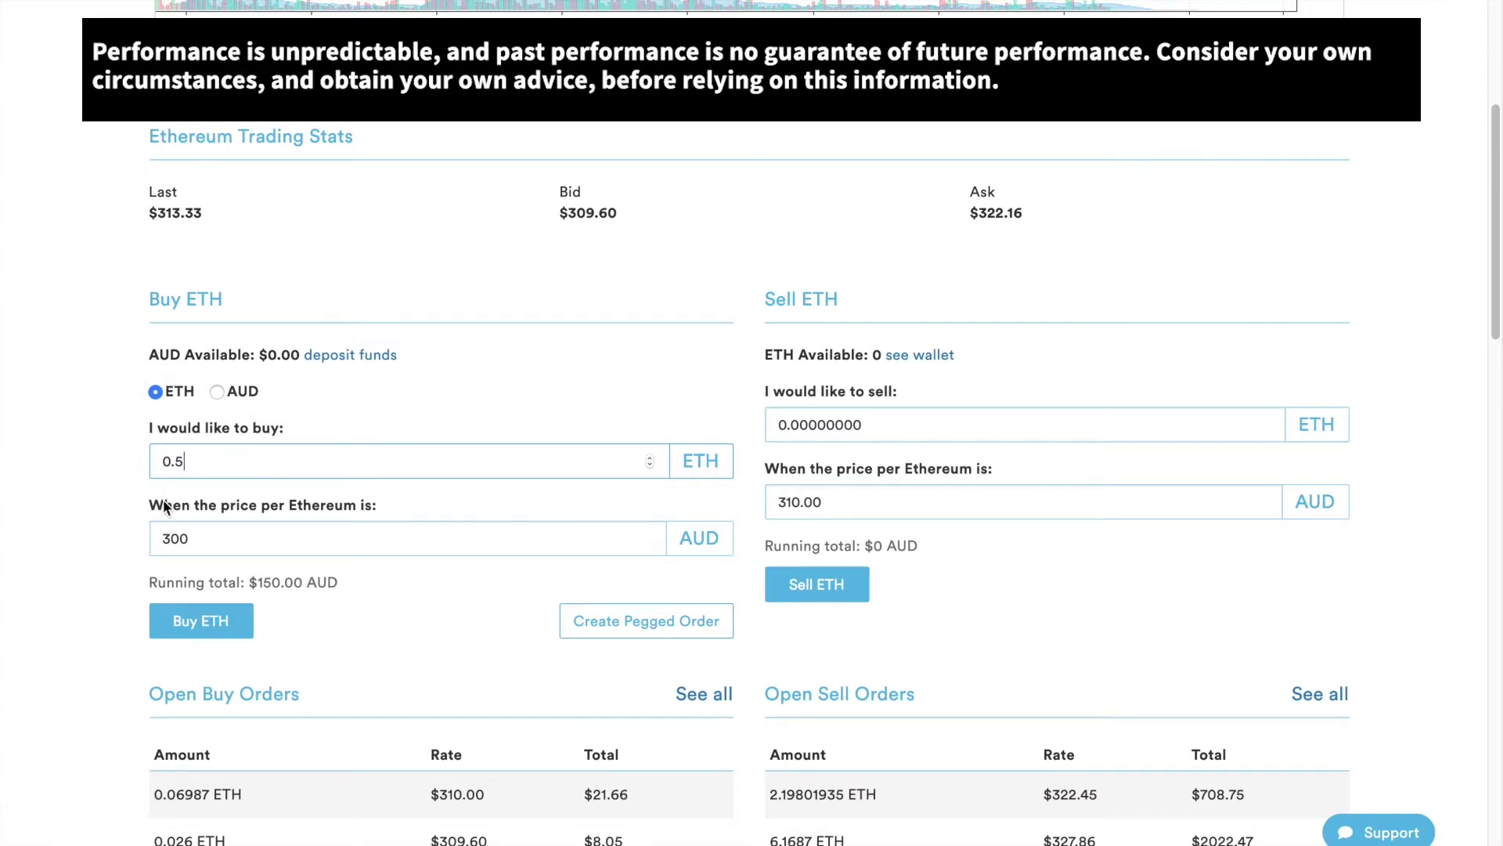
pyautogui.moveTo(149, 581); pyautogui.dragTo(339, 585)
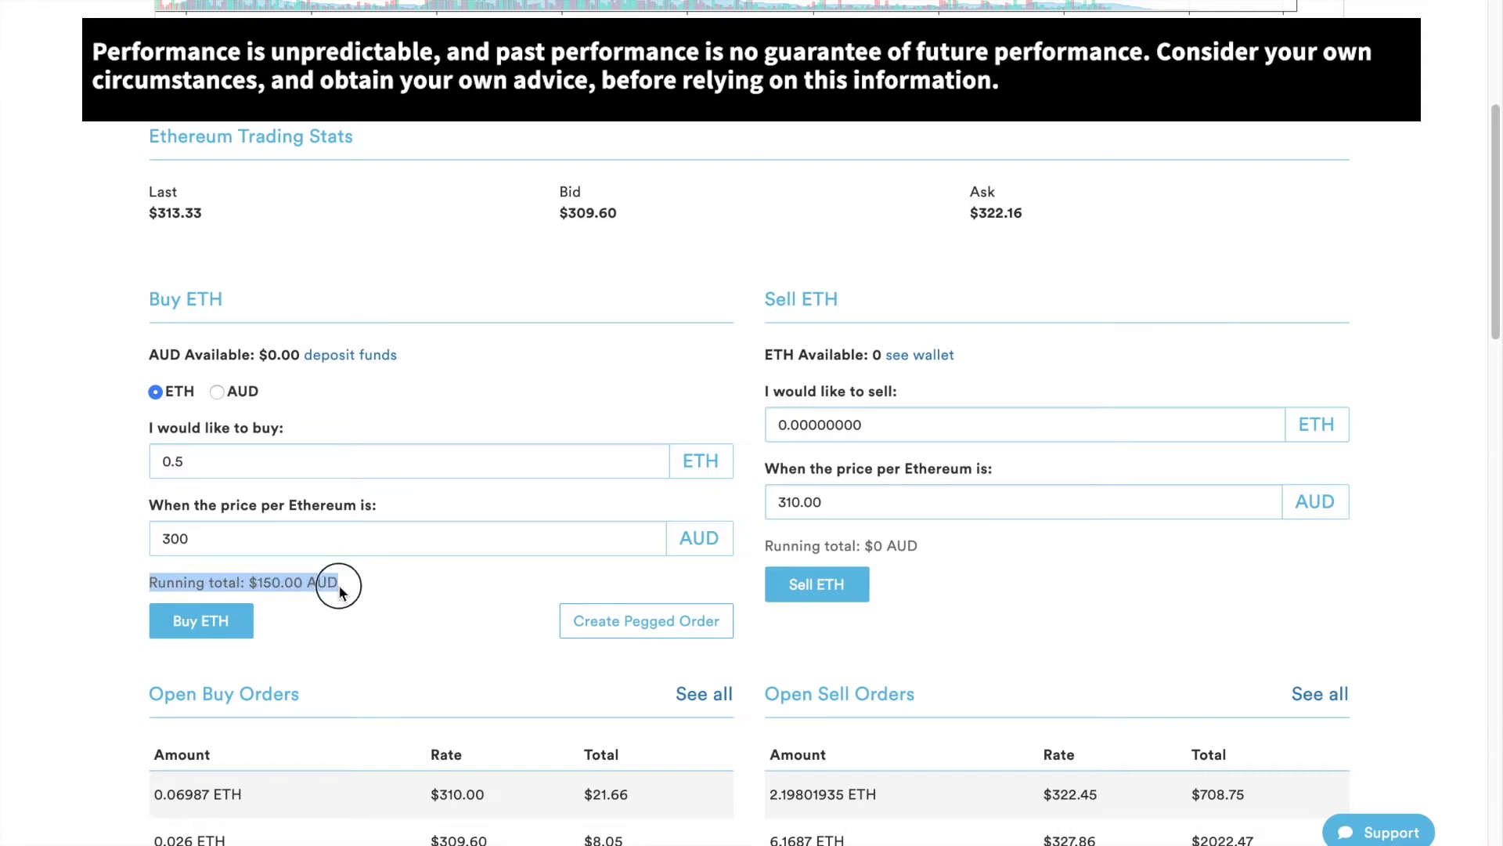
pyautogui.click(368, 585)
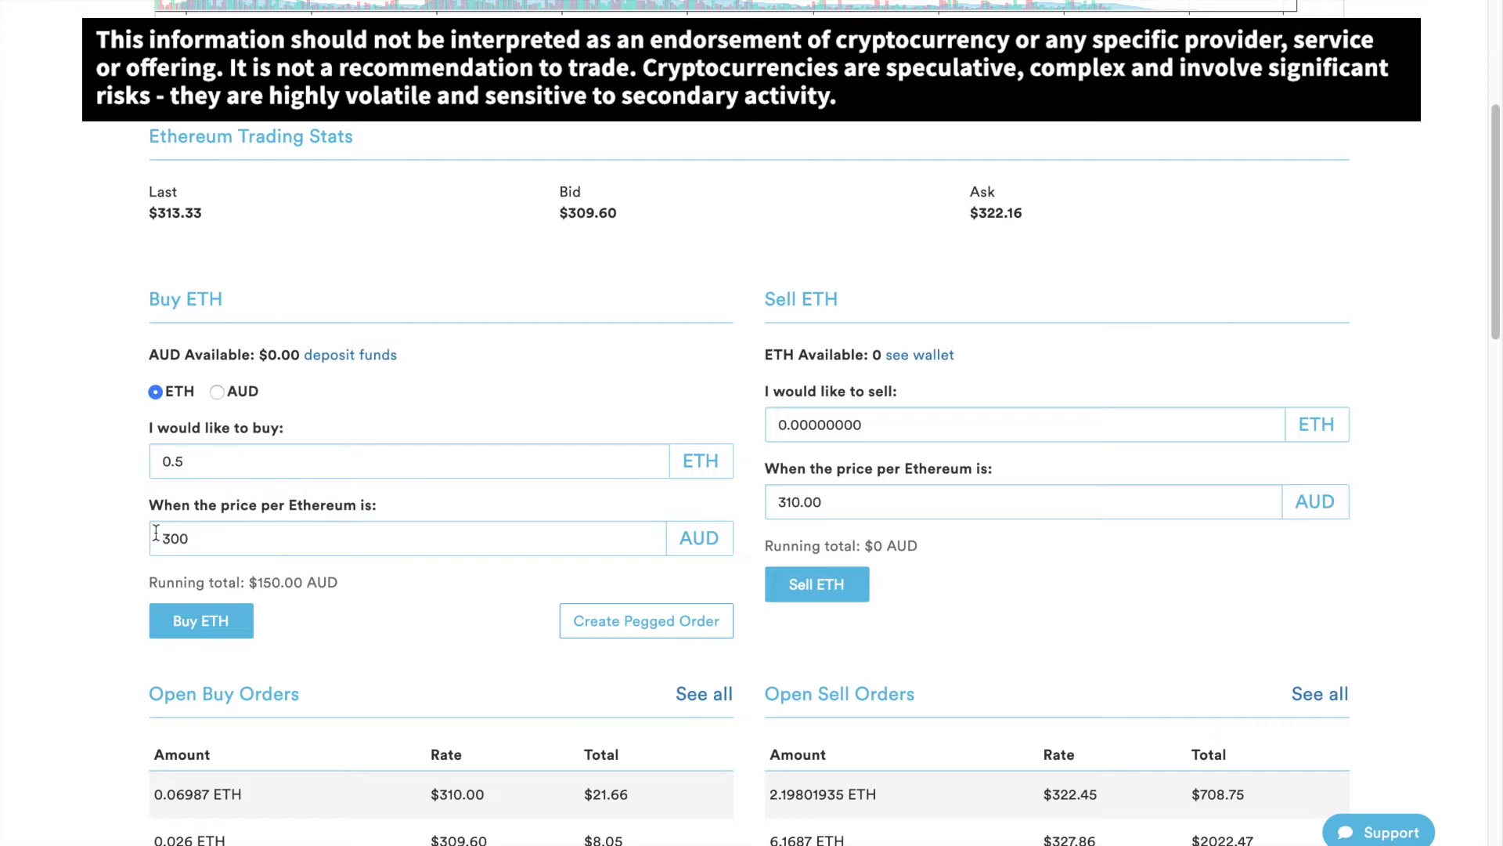
# - Clear the ETH amount to buy in the Buy ETH form
pyautogui.click(209, 458)
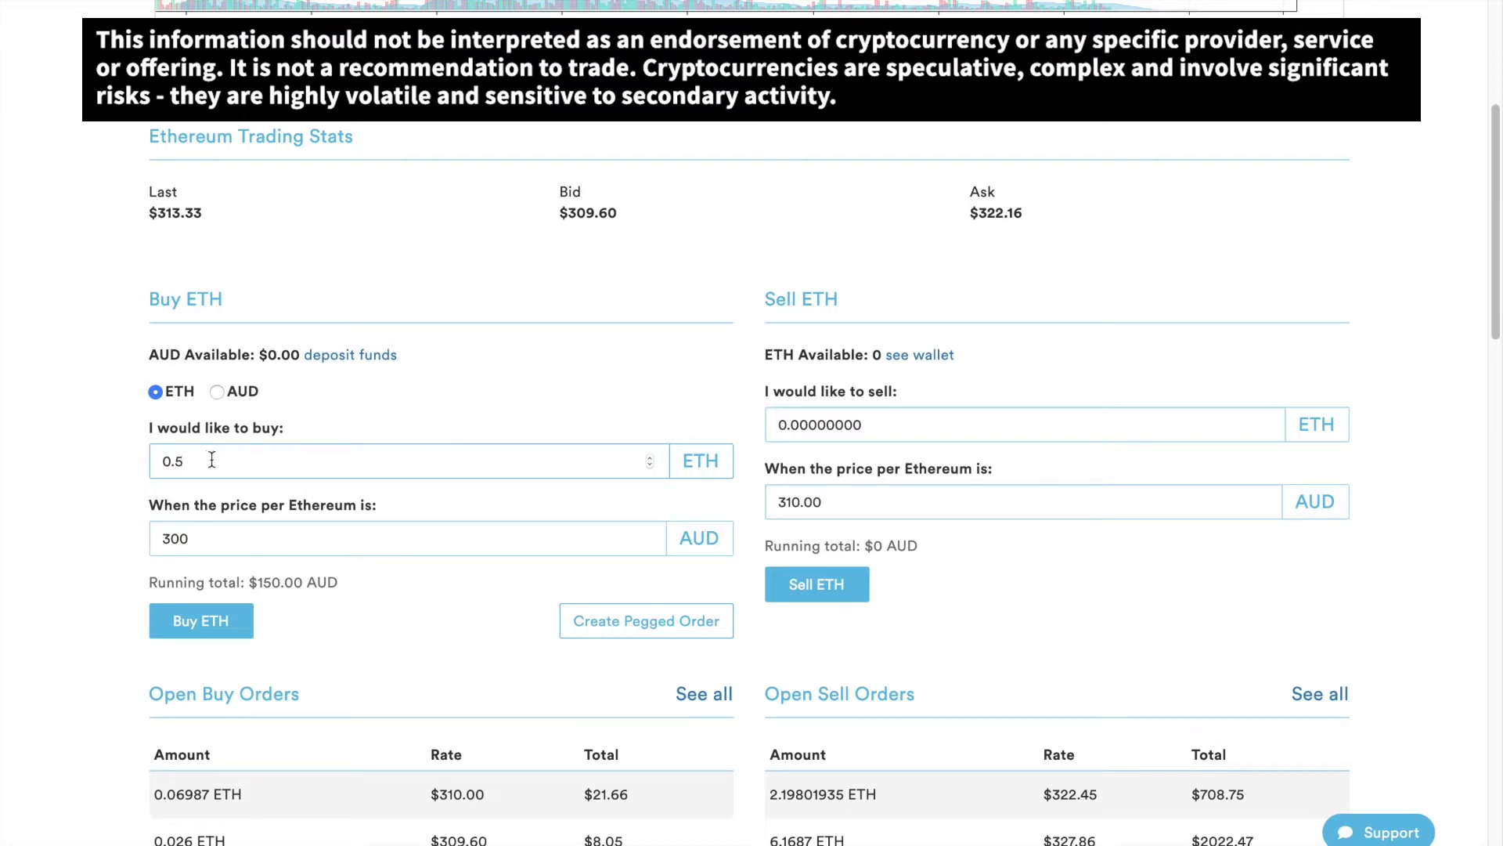
pyautogui.moveTo(212, 463); pyautogui.dragTo(129, 461)
pyautogui.click(118, 457)
pyautogui.click(180, 453)
pyautogui.doubleClick(181, 452)
pyautogui.press('BackSpace')
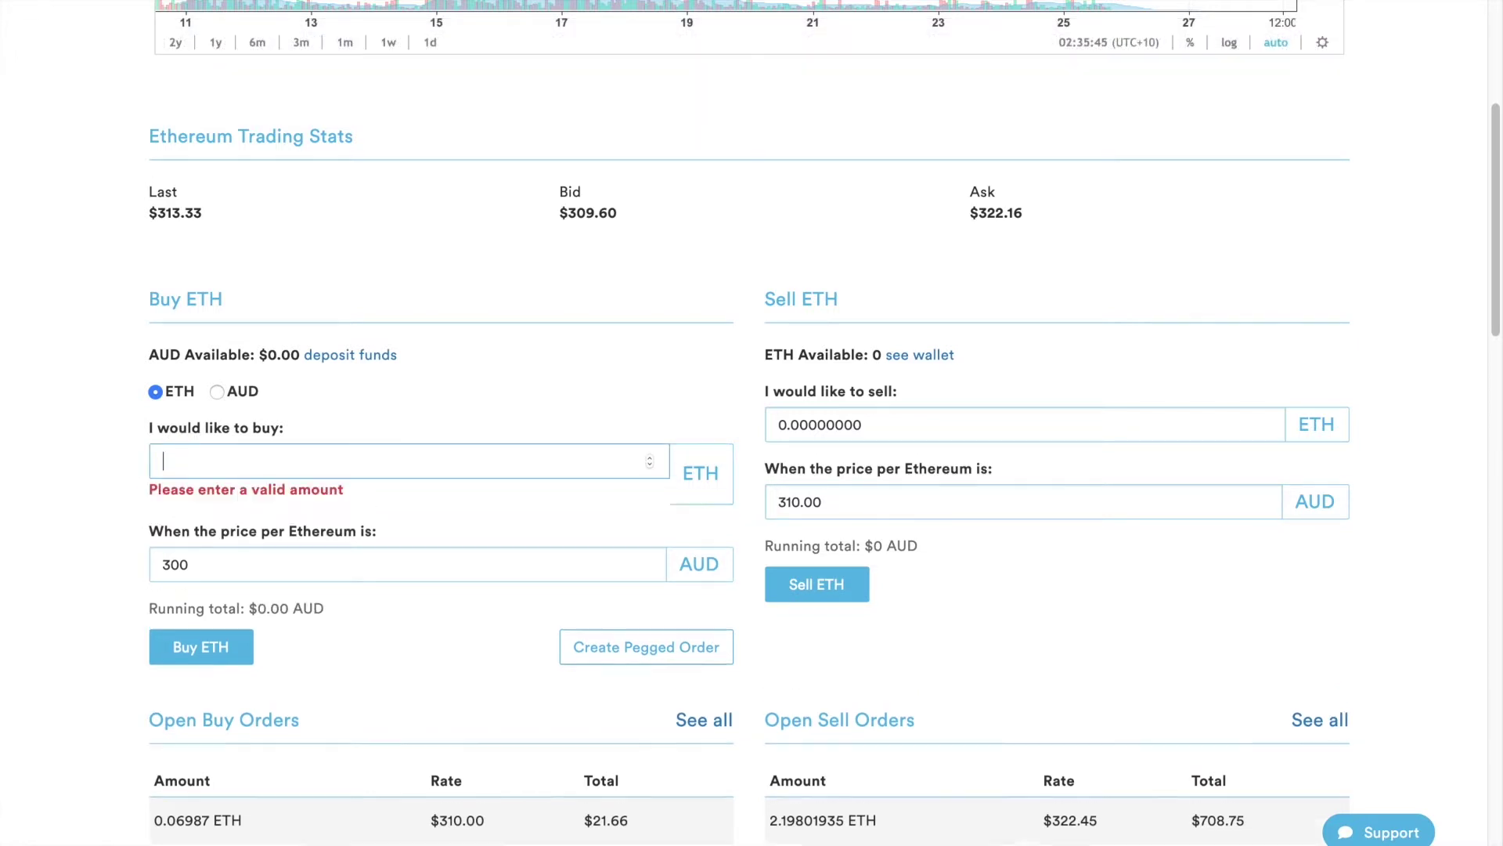
# - Switch the Buy ETH form to an amount in AUD and set the purchase to 200 AUD
pyautogui.click(212, 561)
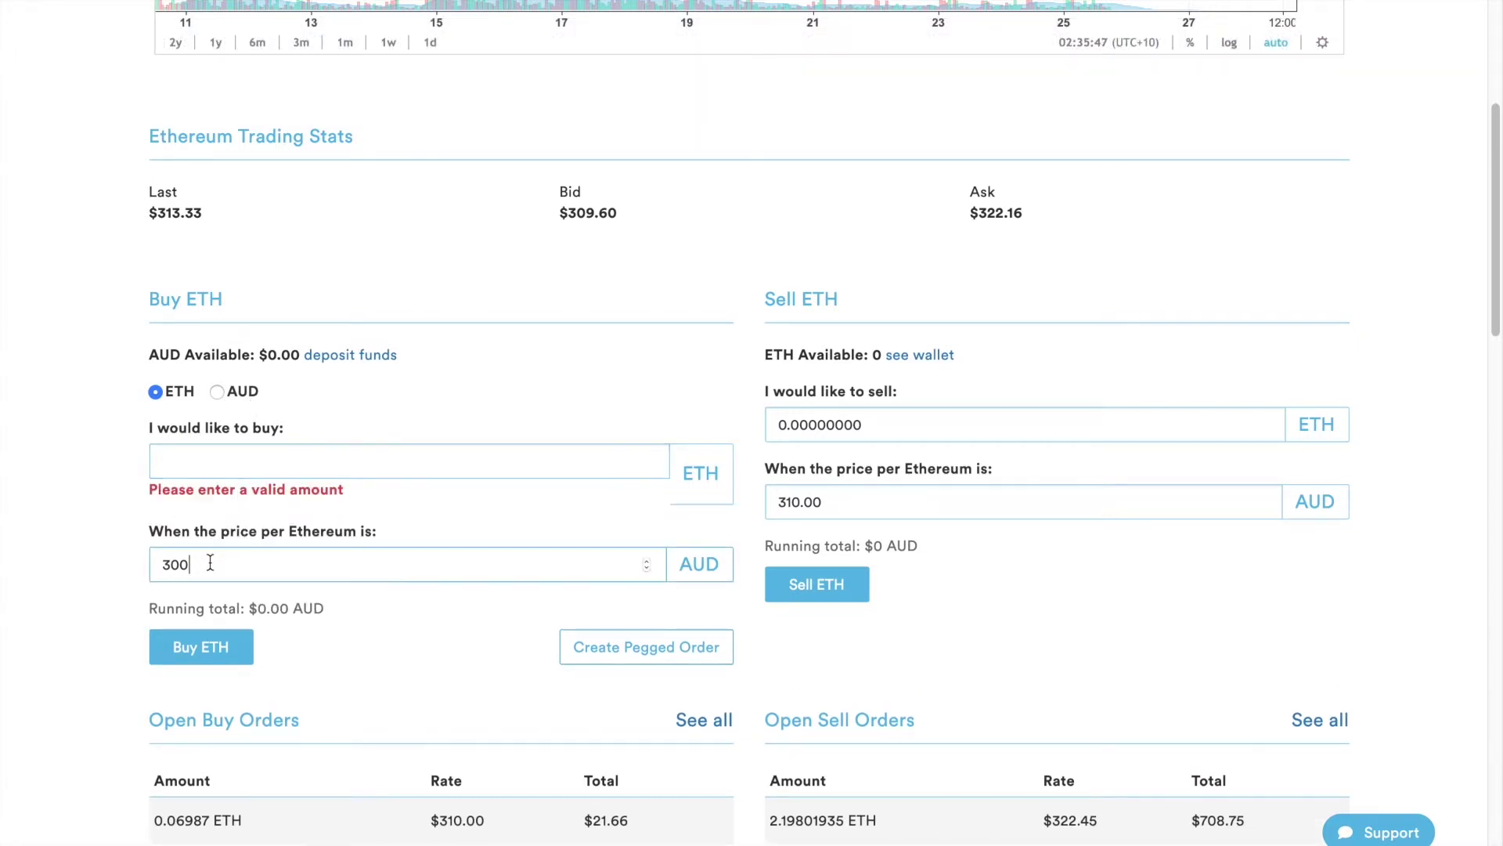
pyautogui.click(217, 392)
pyautogui.click(211, 461)
pyautogui.doubleClick(151, 461)
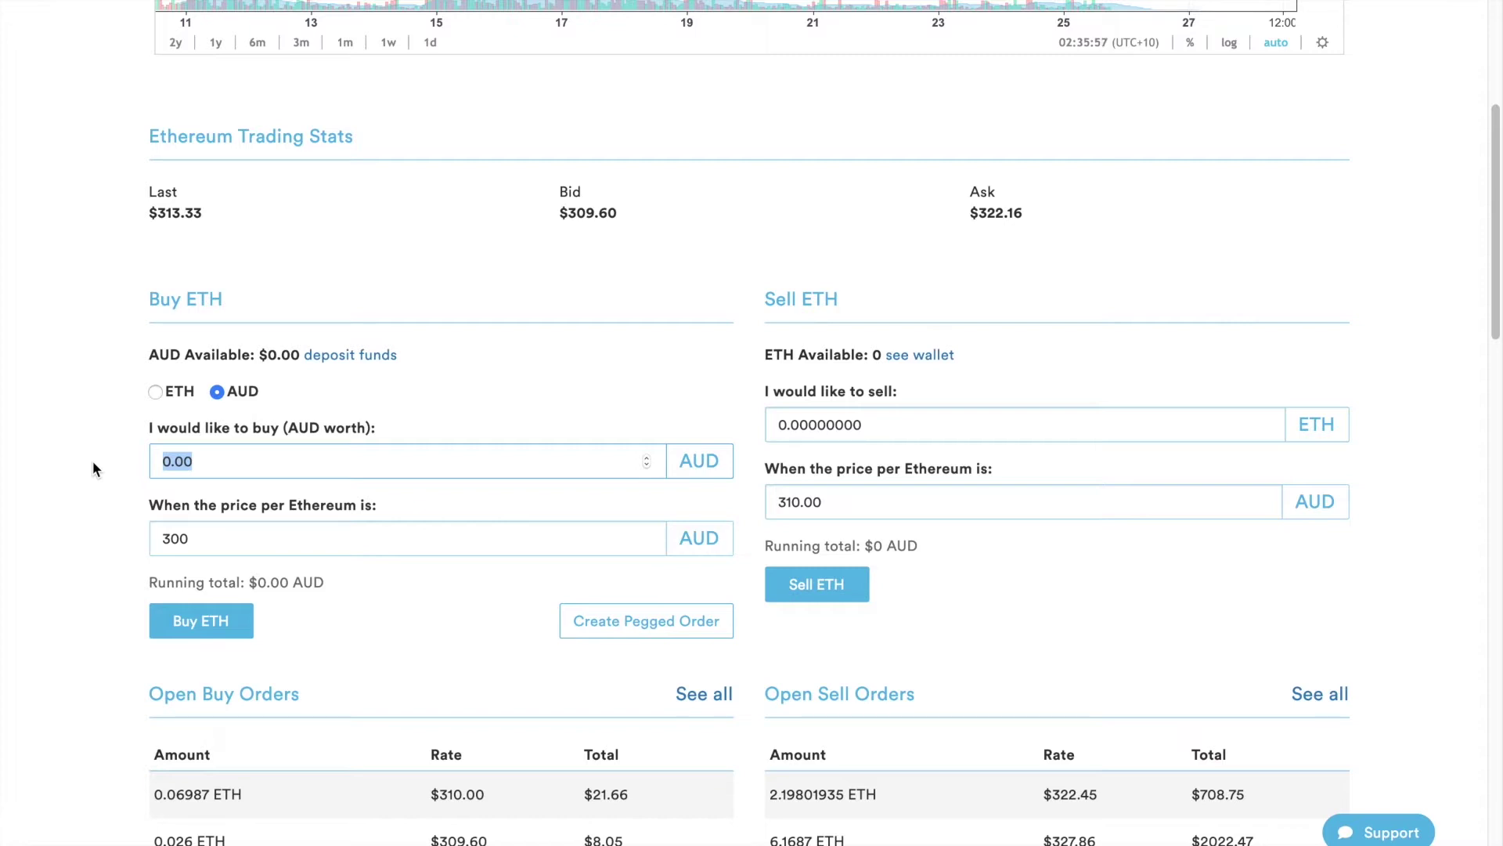
pyautogui.write('2')
# - Submit the ETH buy order to review the ETH amount and fee in its confirmation, and cancel without confirming
pyautogui.click(227, 615)
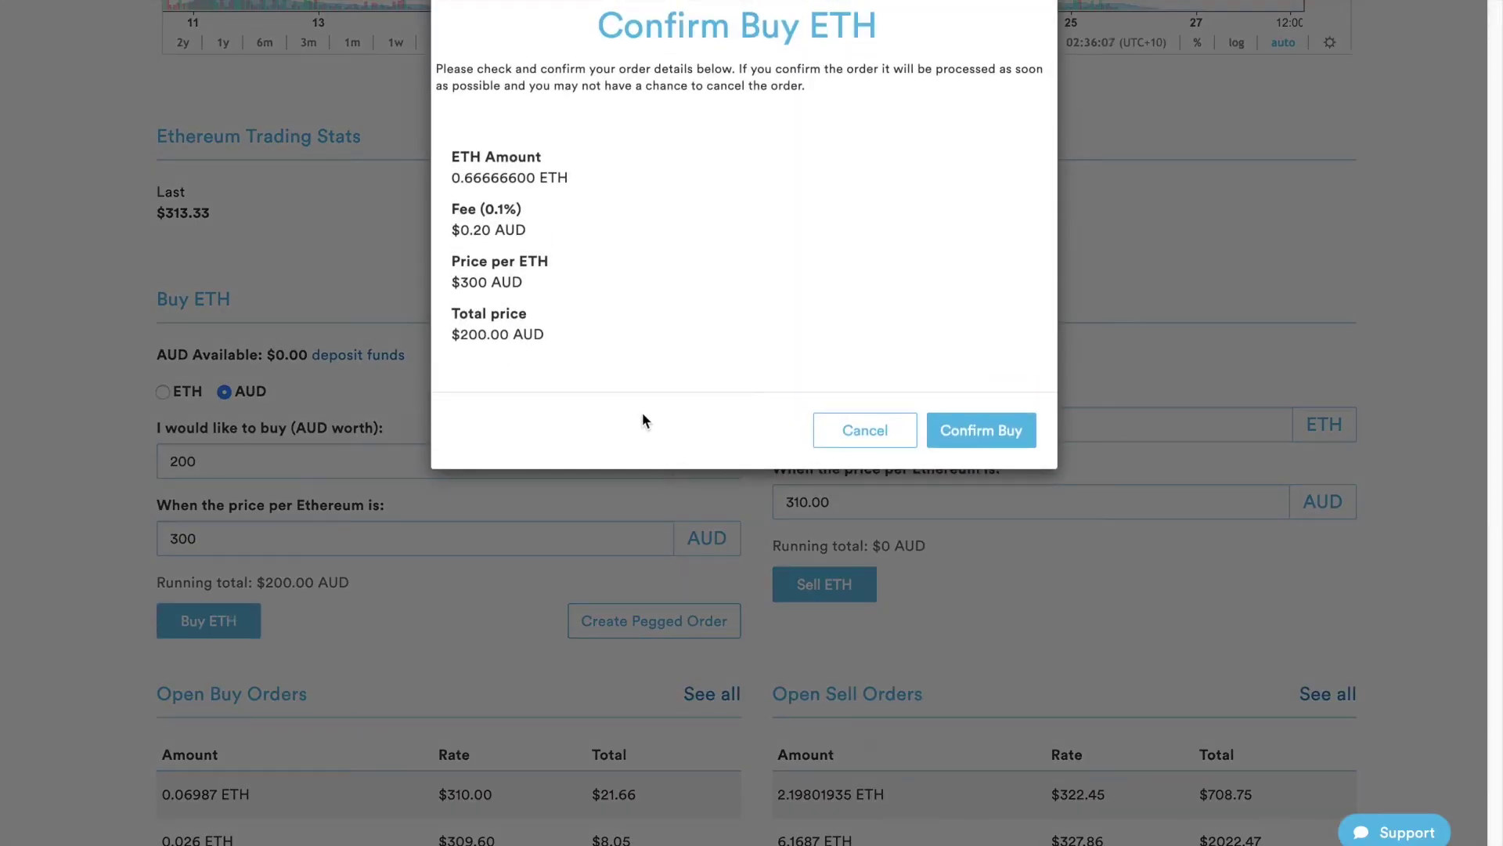
pyautogui.moveTo(577, 181); pyautogui.dragTo(451, 178)
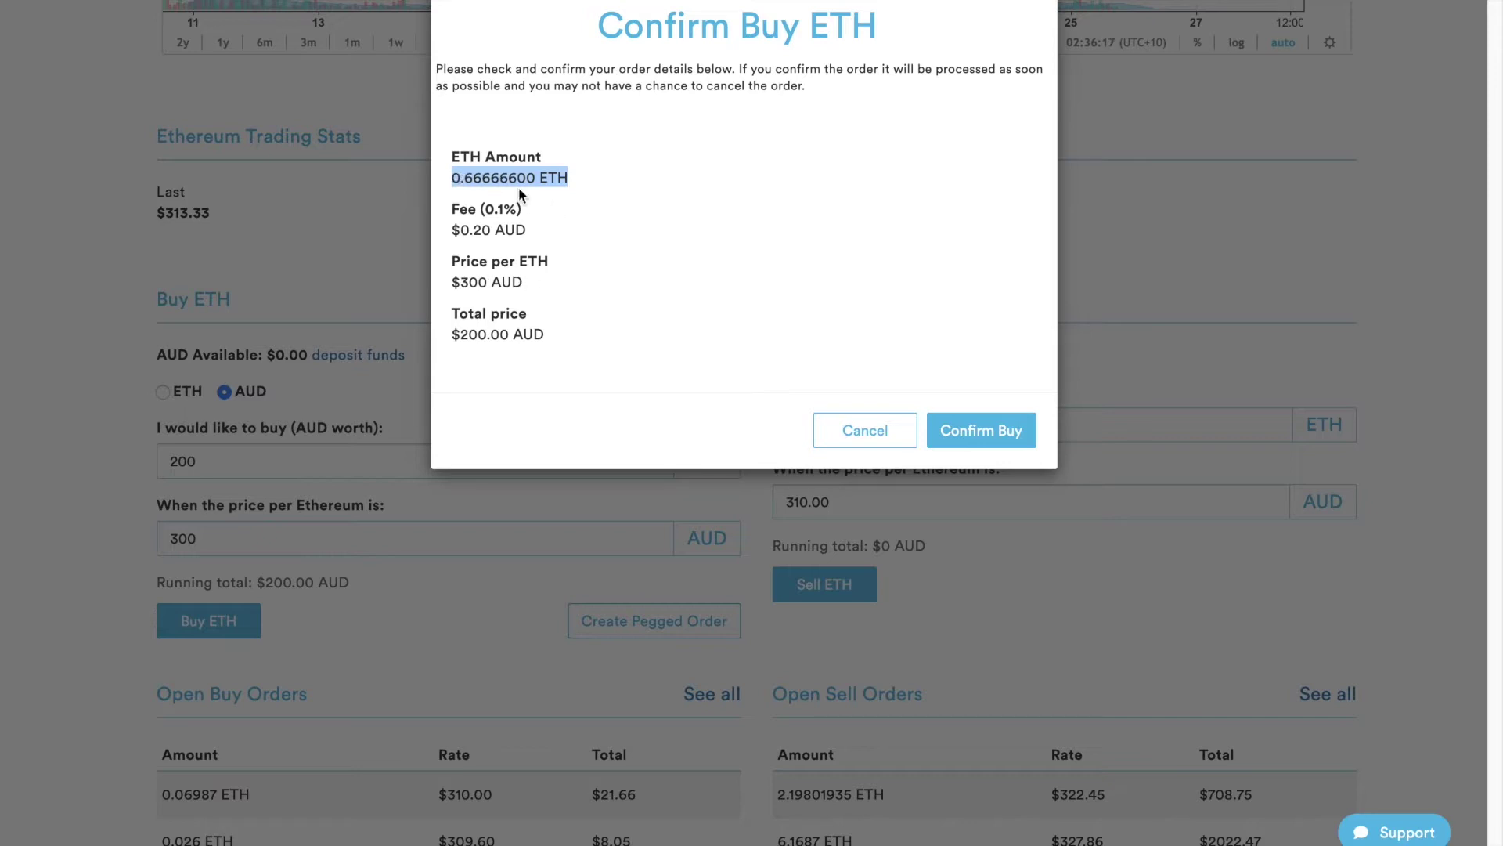
pyautogui.click(595, 196)
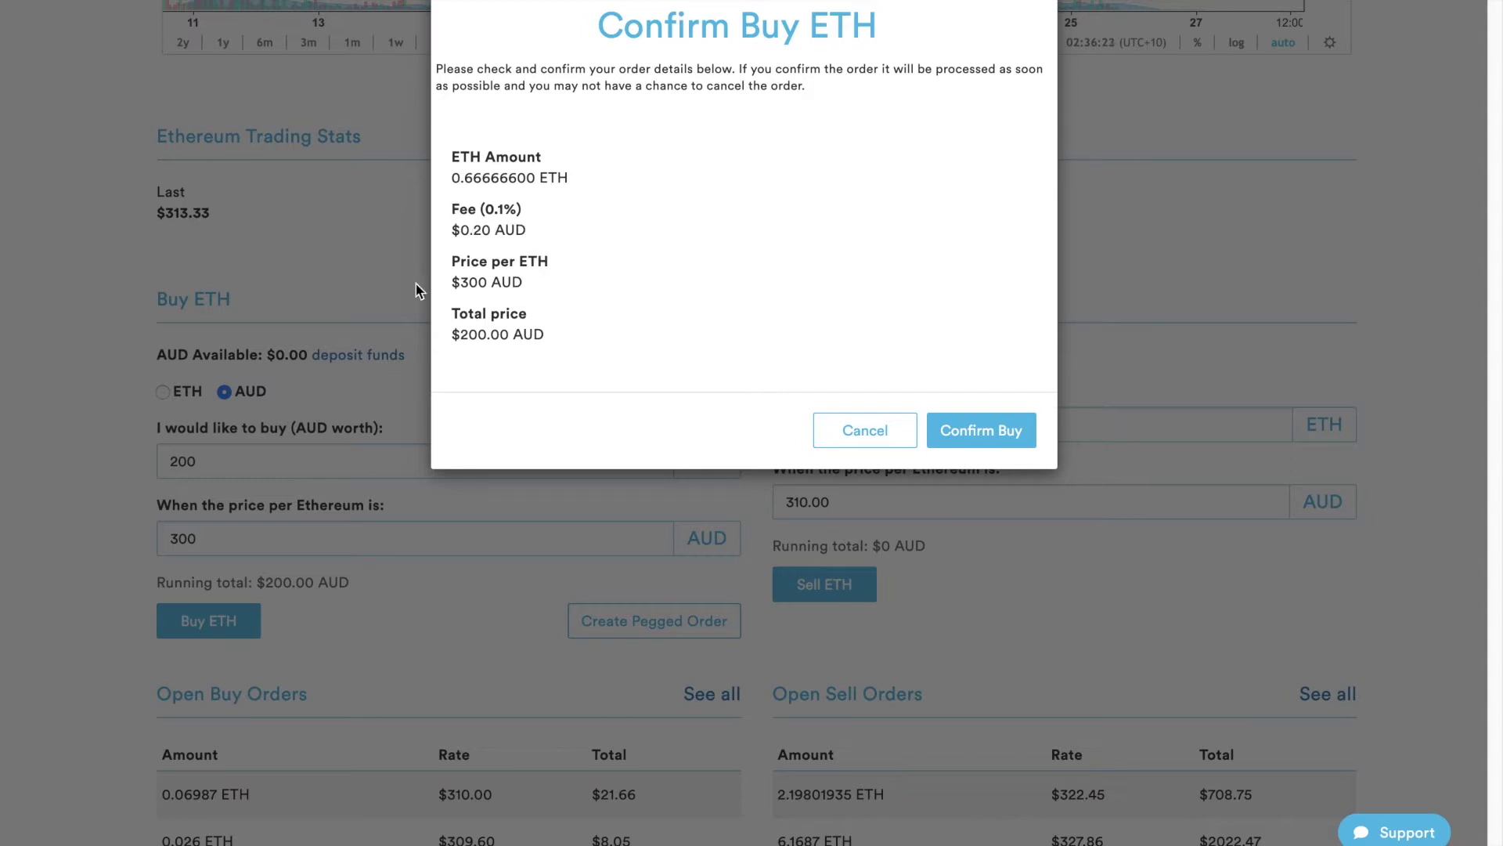
pyautogui.click(855, 436)
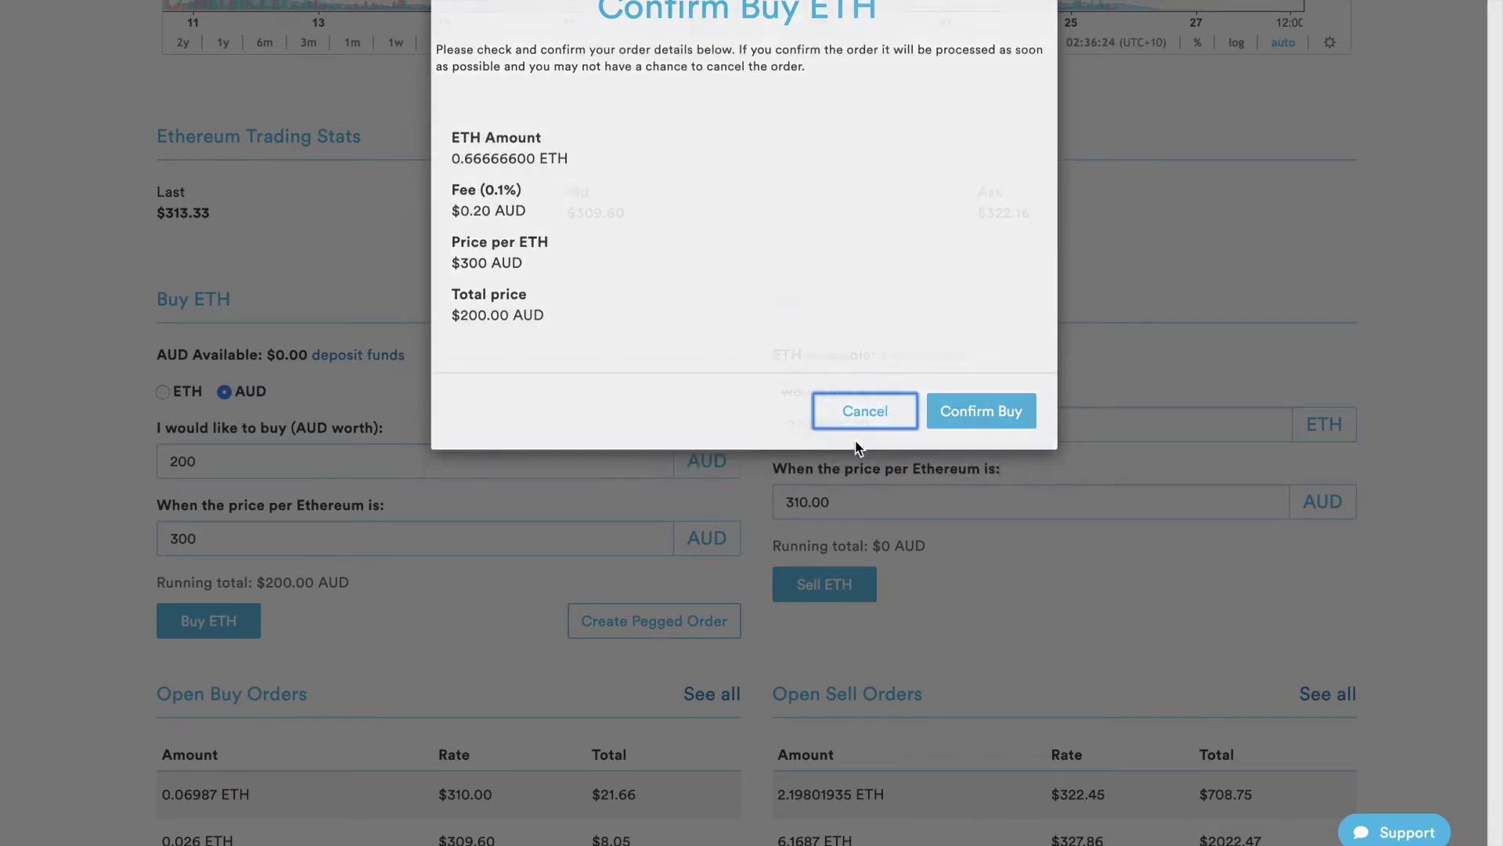
# - Reopen the buy order confirmation to show where the purchase is confirmed, and cancel it again
pyautogui.scroll(-1, 87, 521)
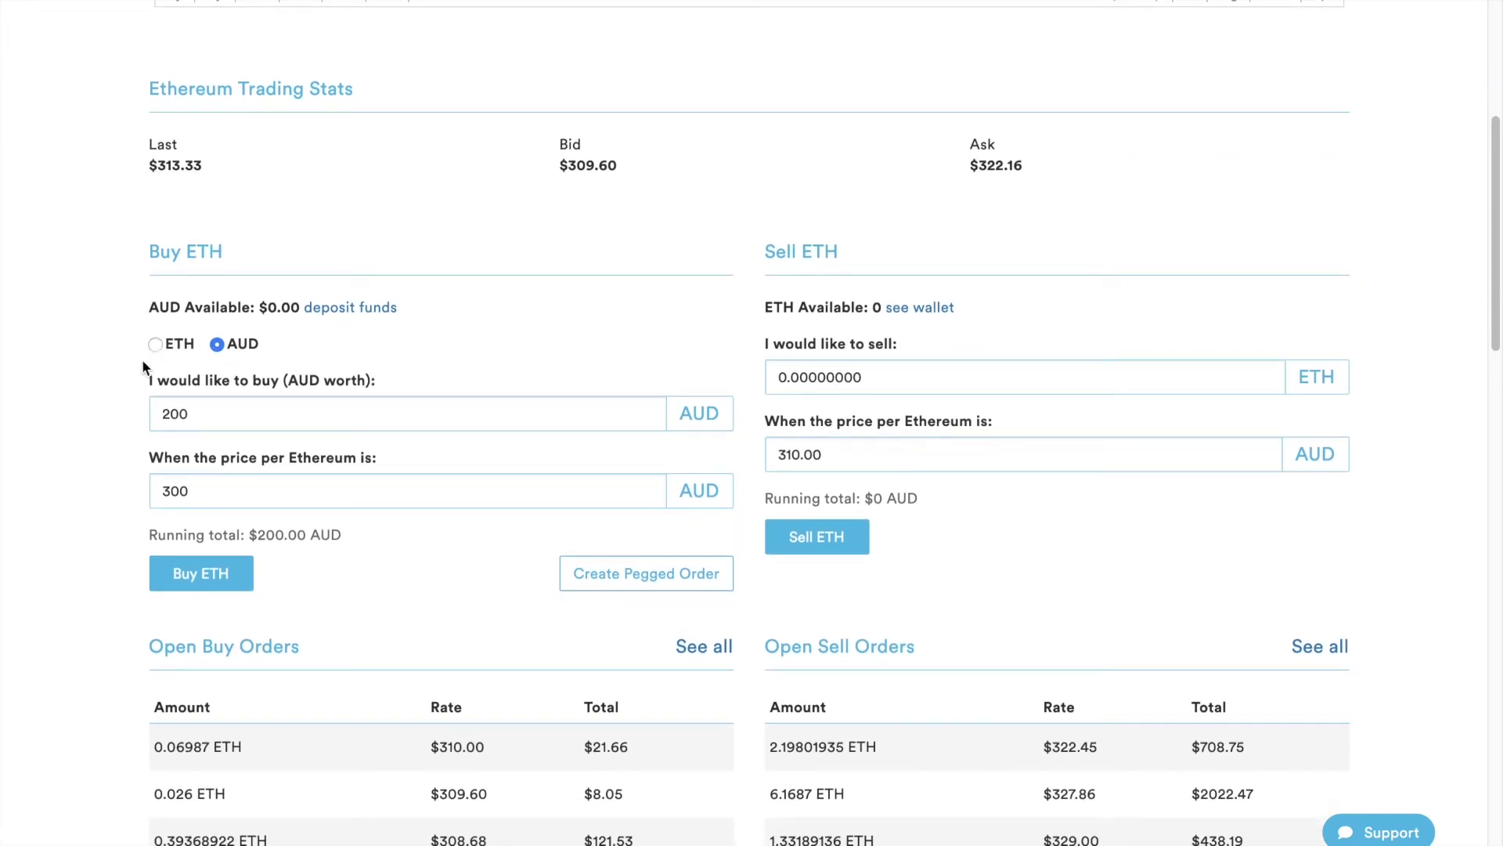
pyautogui.click(202, 567)
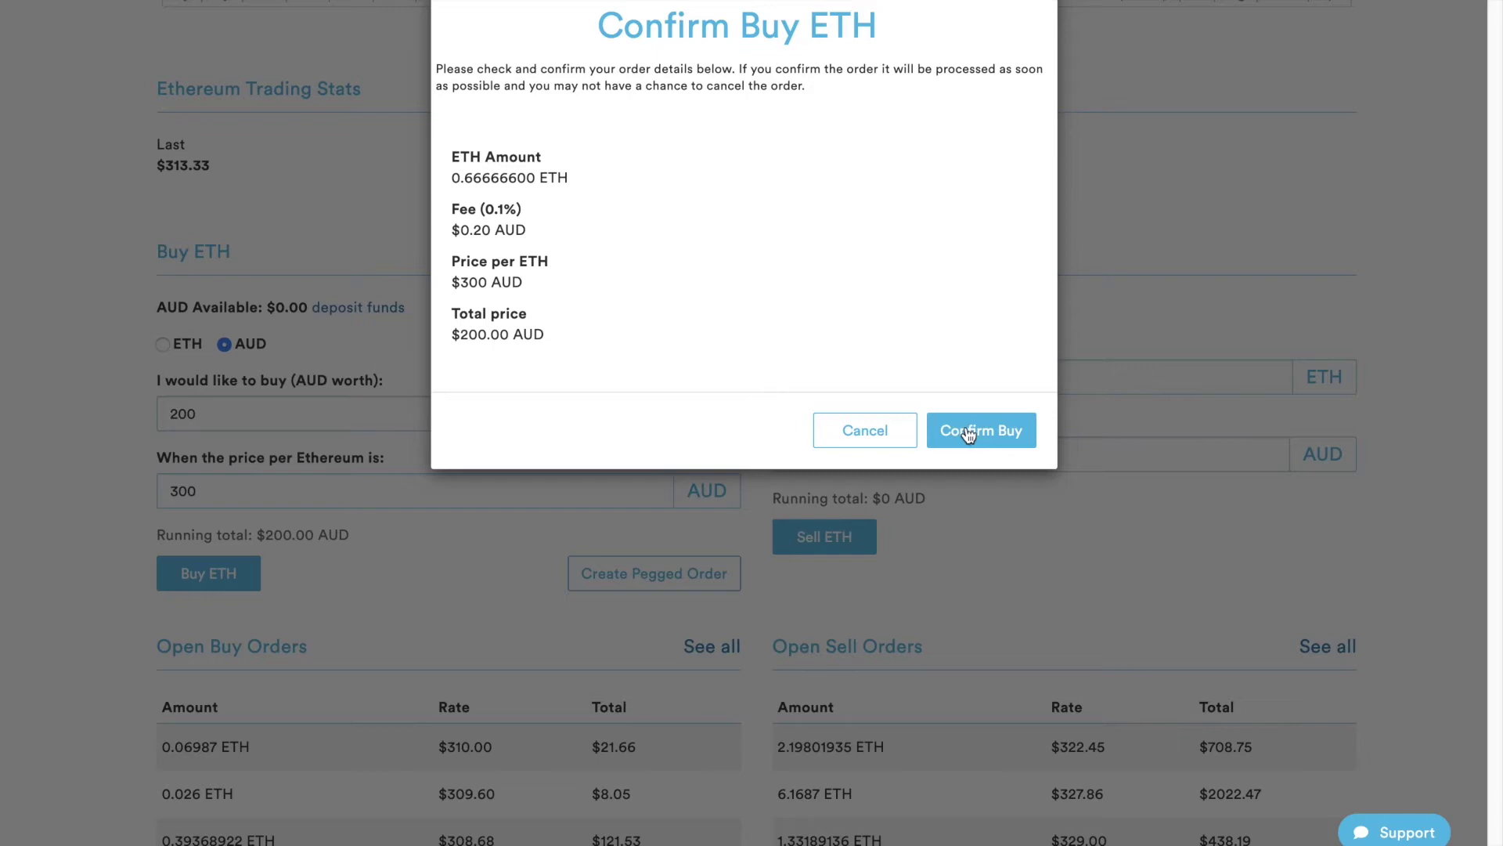
pyautogui.click(831, 436)
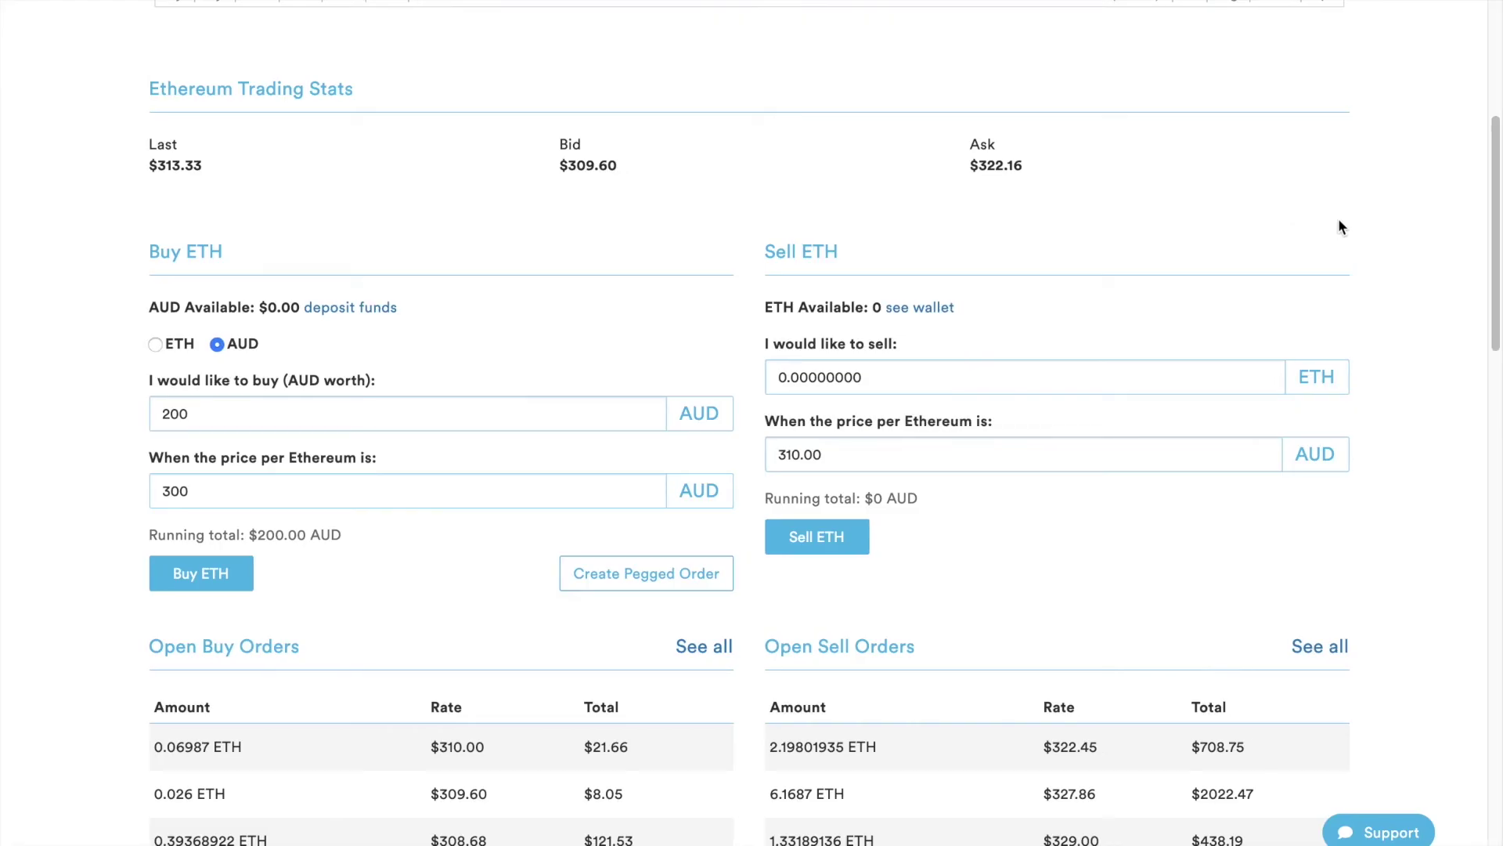
# - Examine the most recent hourly price movement on the Ethereum chart alongside the trading stats
pyautogui.scroll(7, 1427, 210)
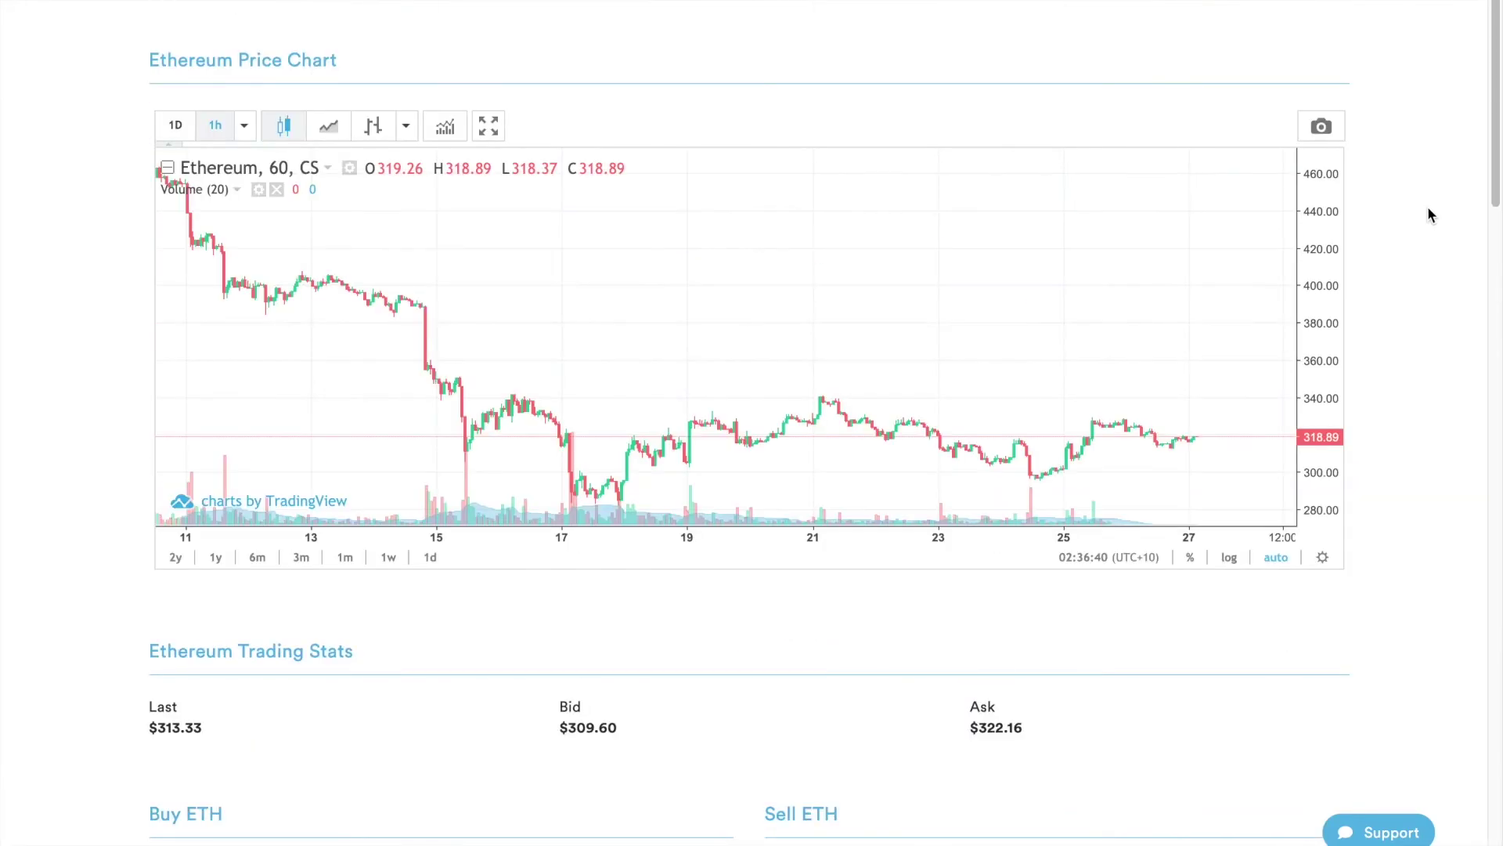
pyautogui.scroll(-3, 1427, 210)
pyautogui.scroll(4, 1229, 174)
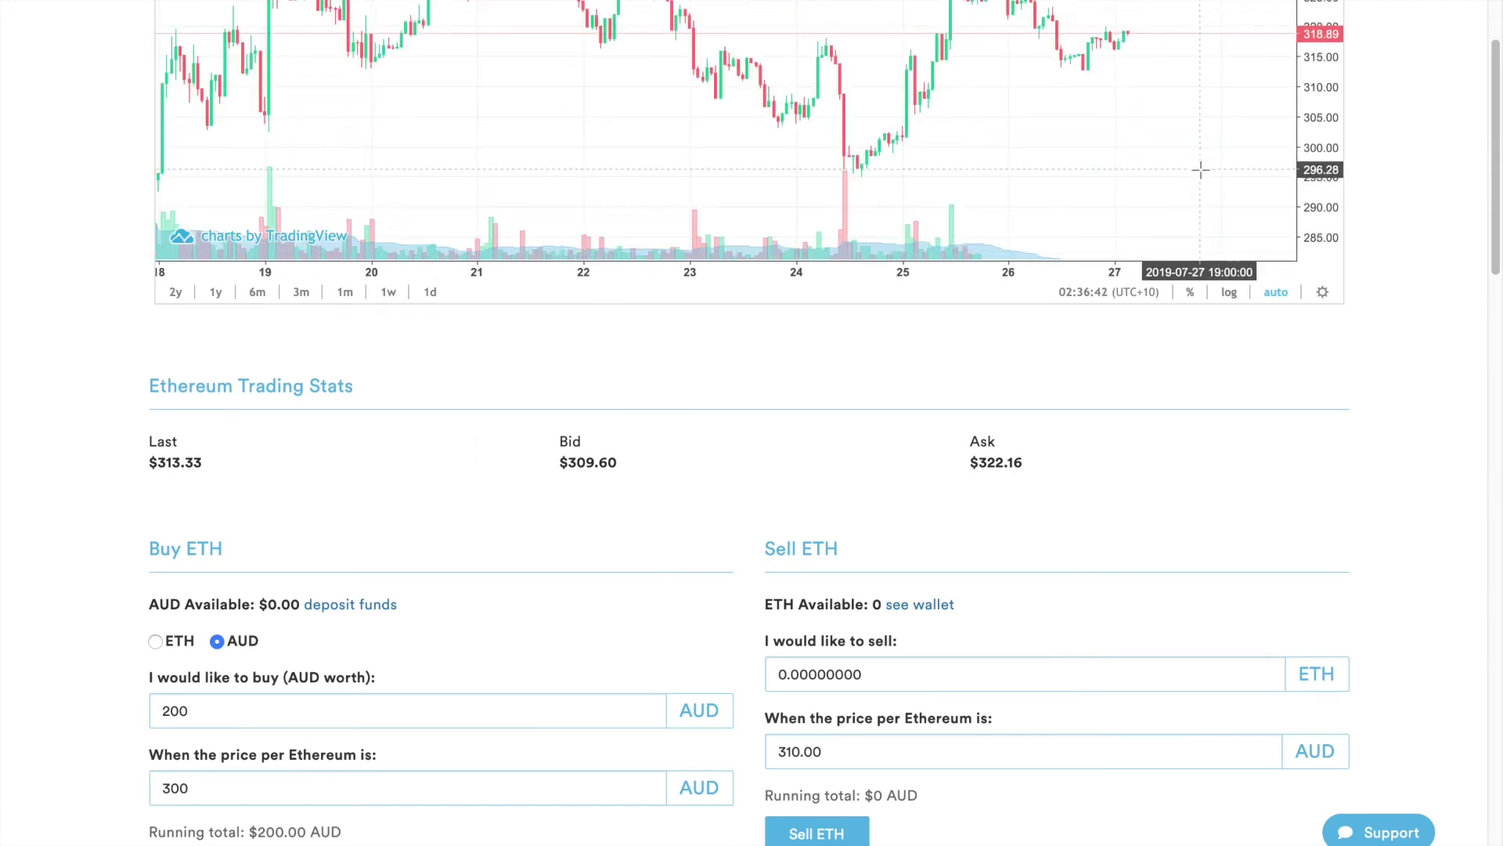
pyautogui.scroll(2, 1190, 156)
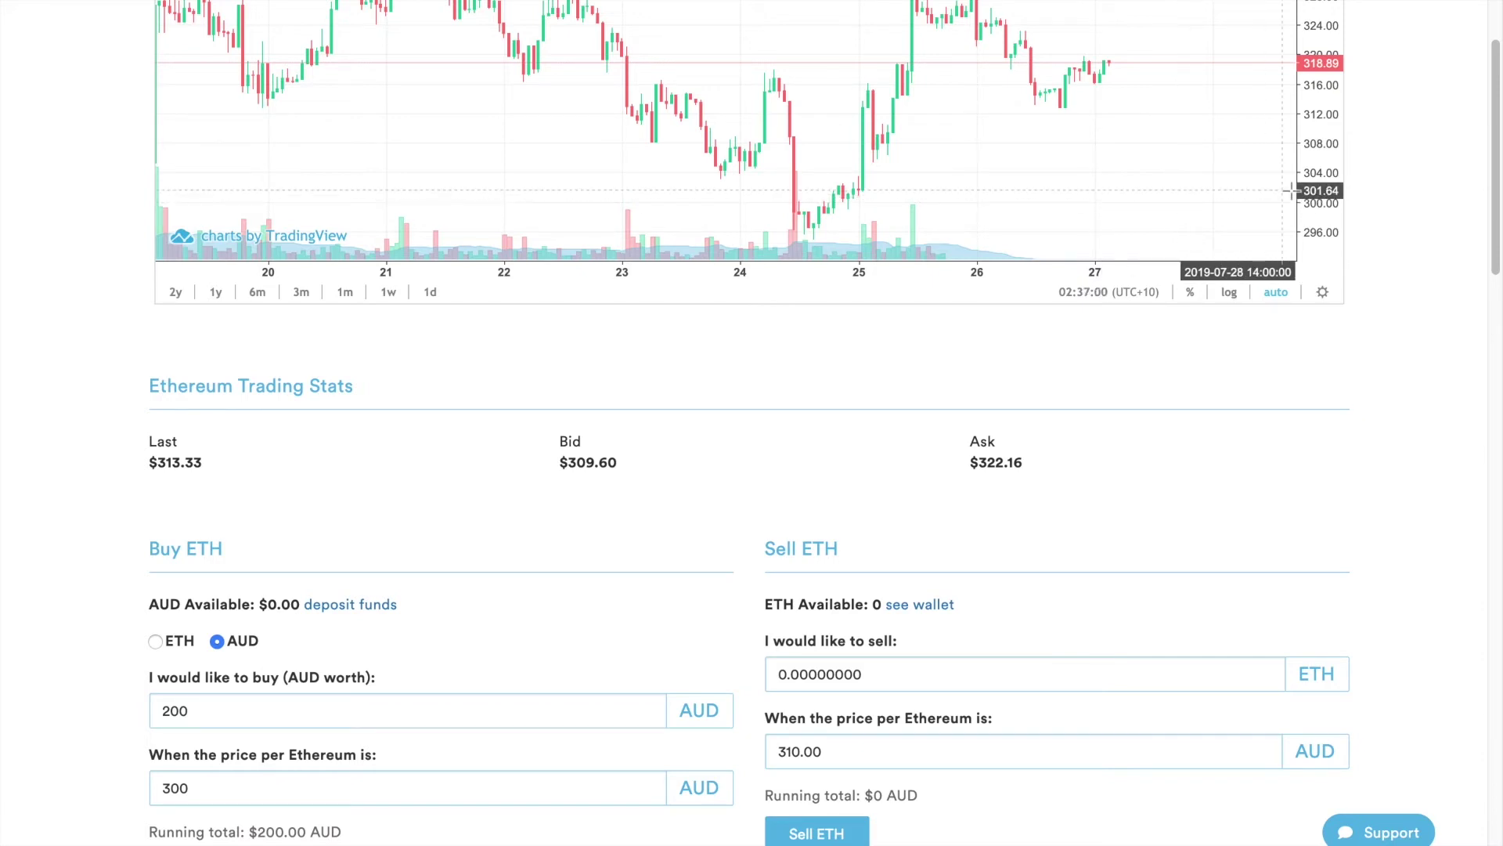
# - Clear the AUD purchase amount in the Buy ETH form
pyautogui.scroll(-1, 1387, 199)
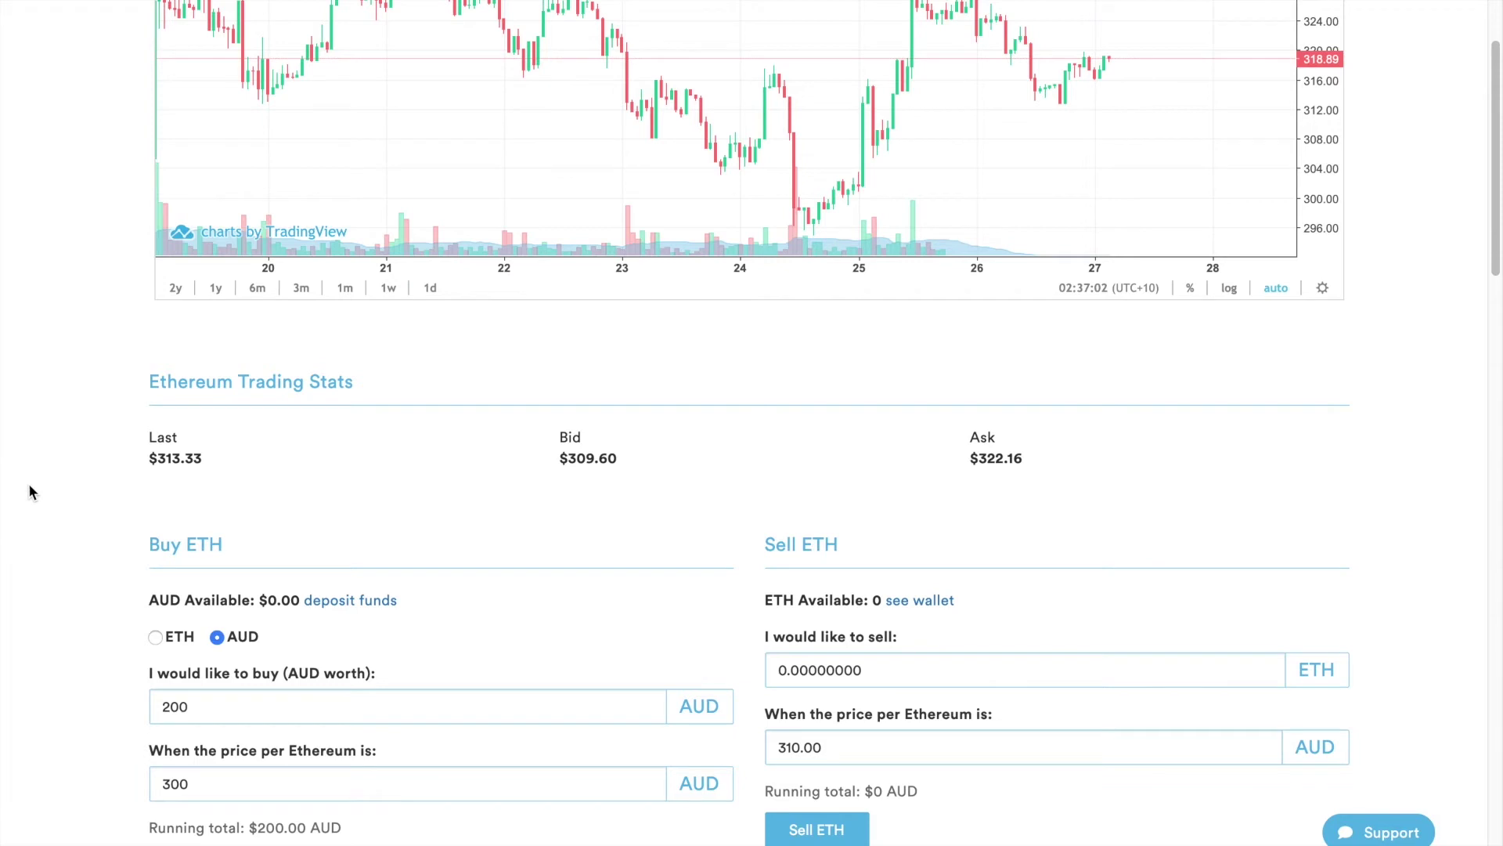
pyautogui.click(258, 710)
pyautogui.press('BackSpace')
pyautogui.press('BackSpace')
pyautogui.press('BackSpace')
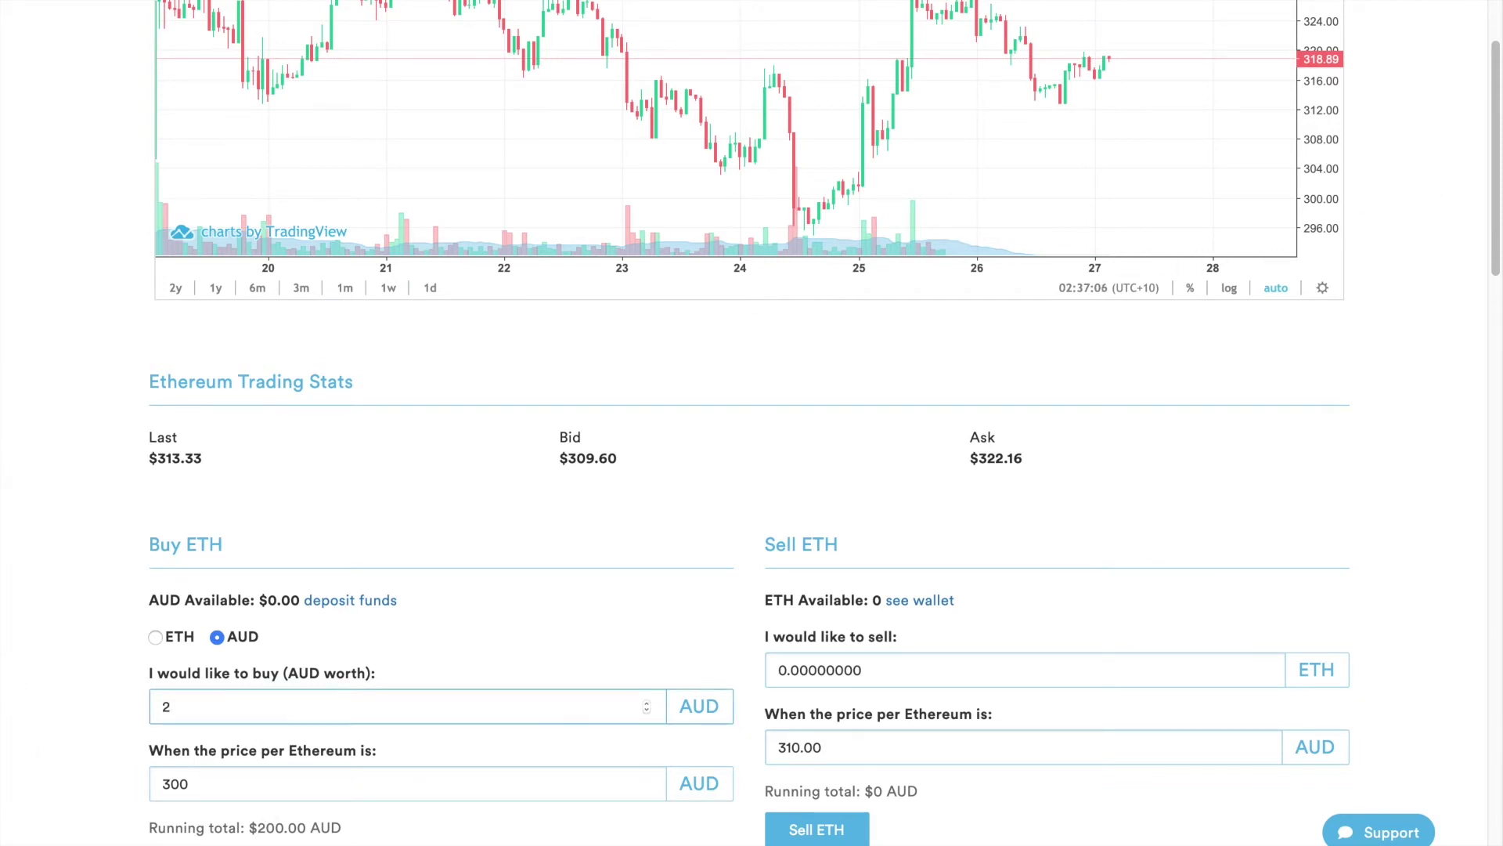
# - Set the price per Ethereum in the Buy ETH form to 318 AUD
pyautogui.click(250, 800)
pyautogui.press('BackSpace')
pyautogui.press('BackSpace')
pyautogui.press('BackSpace')
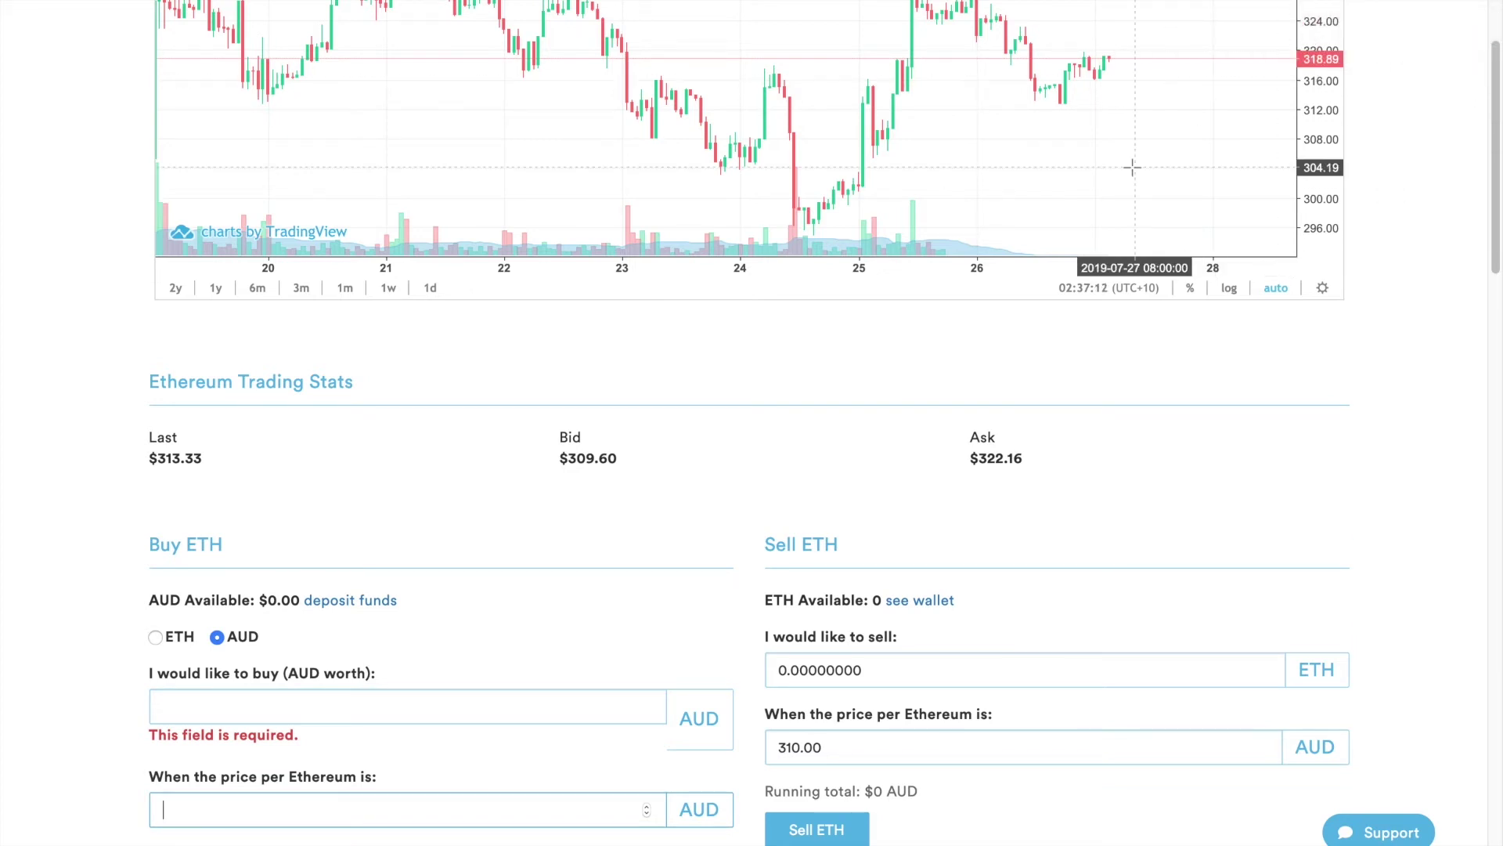
pyautogui.click(354, 712)
pyautogui.click(310, 818)
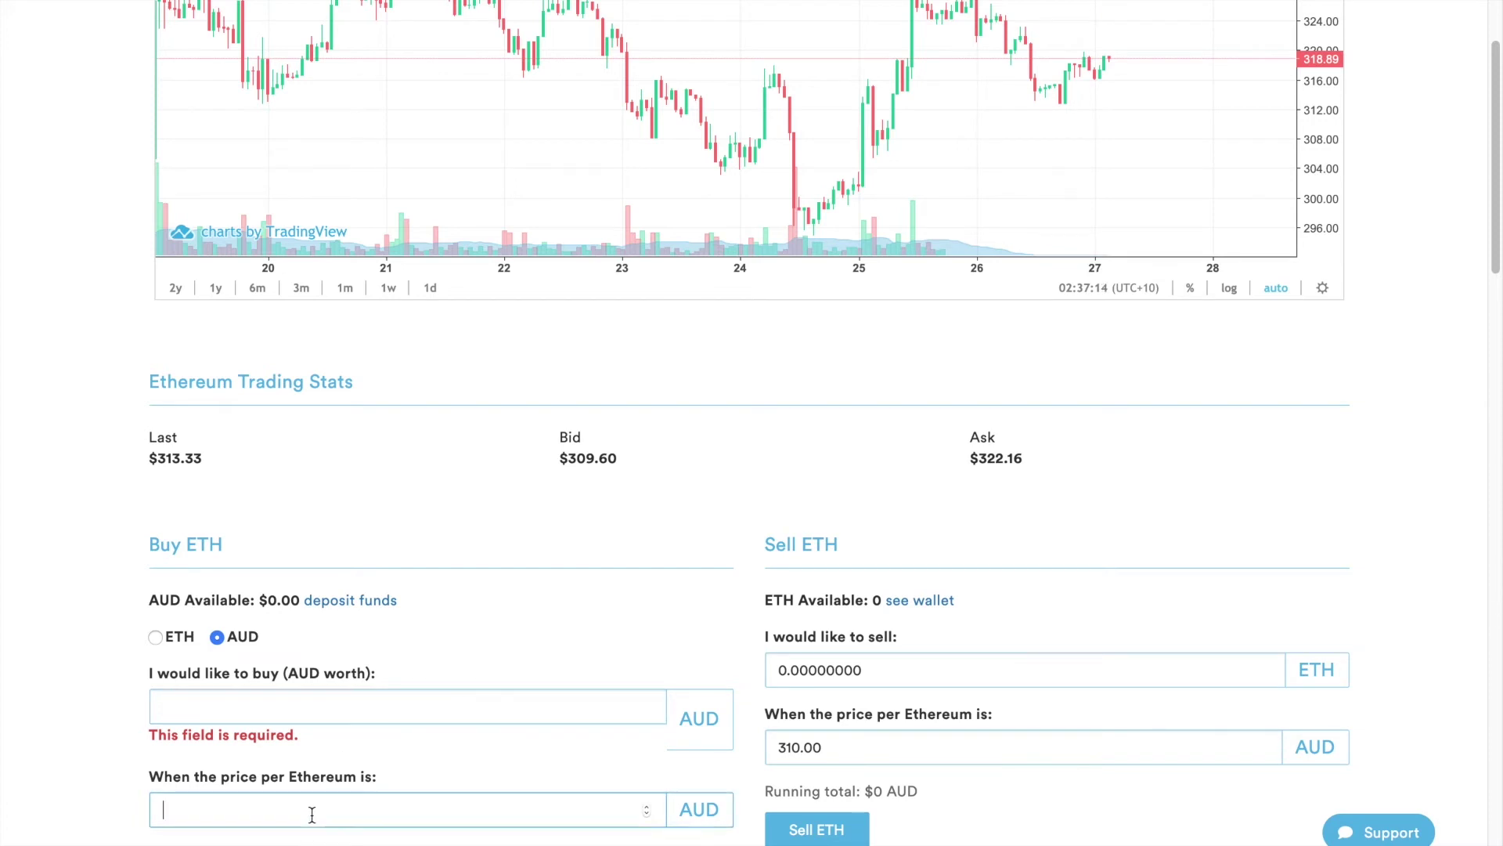
pyautogui.write('318')
# - Set the purchase amount to 0.5 AUD in the Buy ETH form and try to place and confirm the limit buy order
pyautogui.click(283, 714)
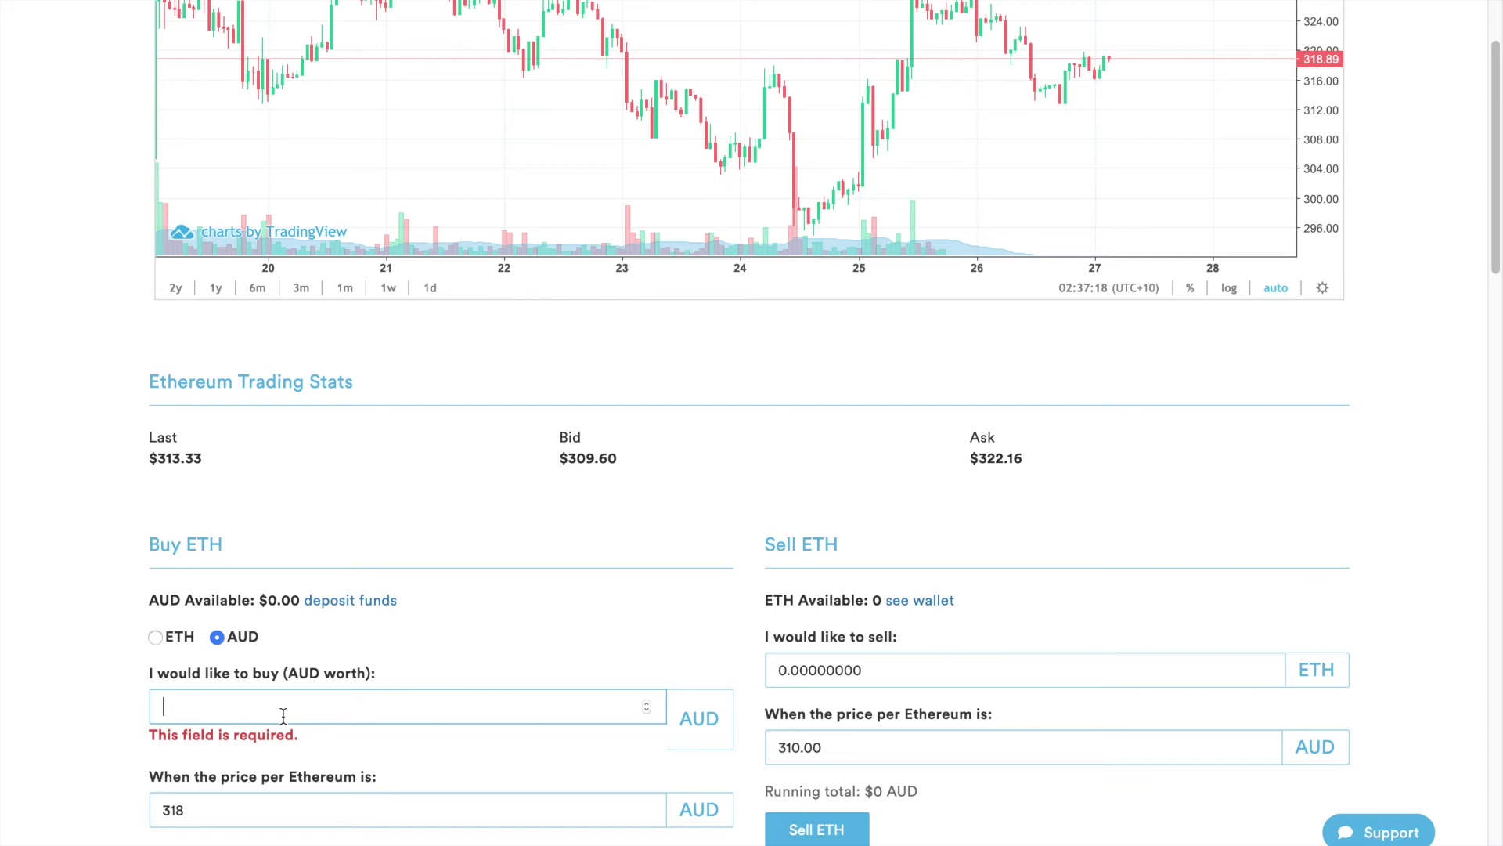
pyautogui.write('0.5')
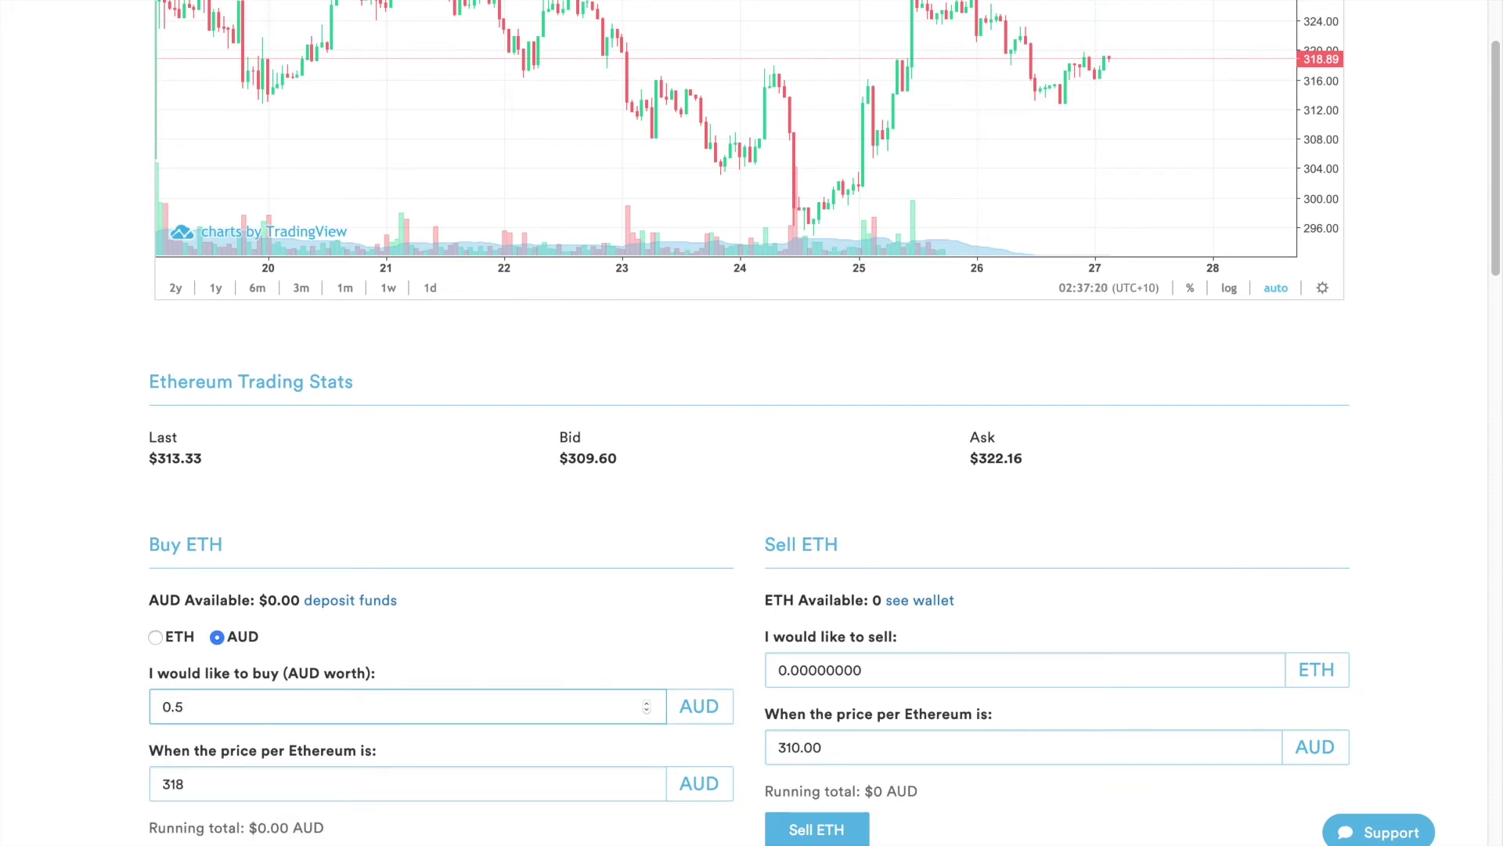
pyautogui.scroll(-2, 125, 697)
pyautogui.click(210, 734)
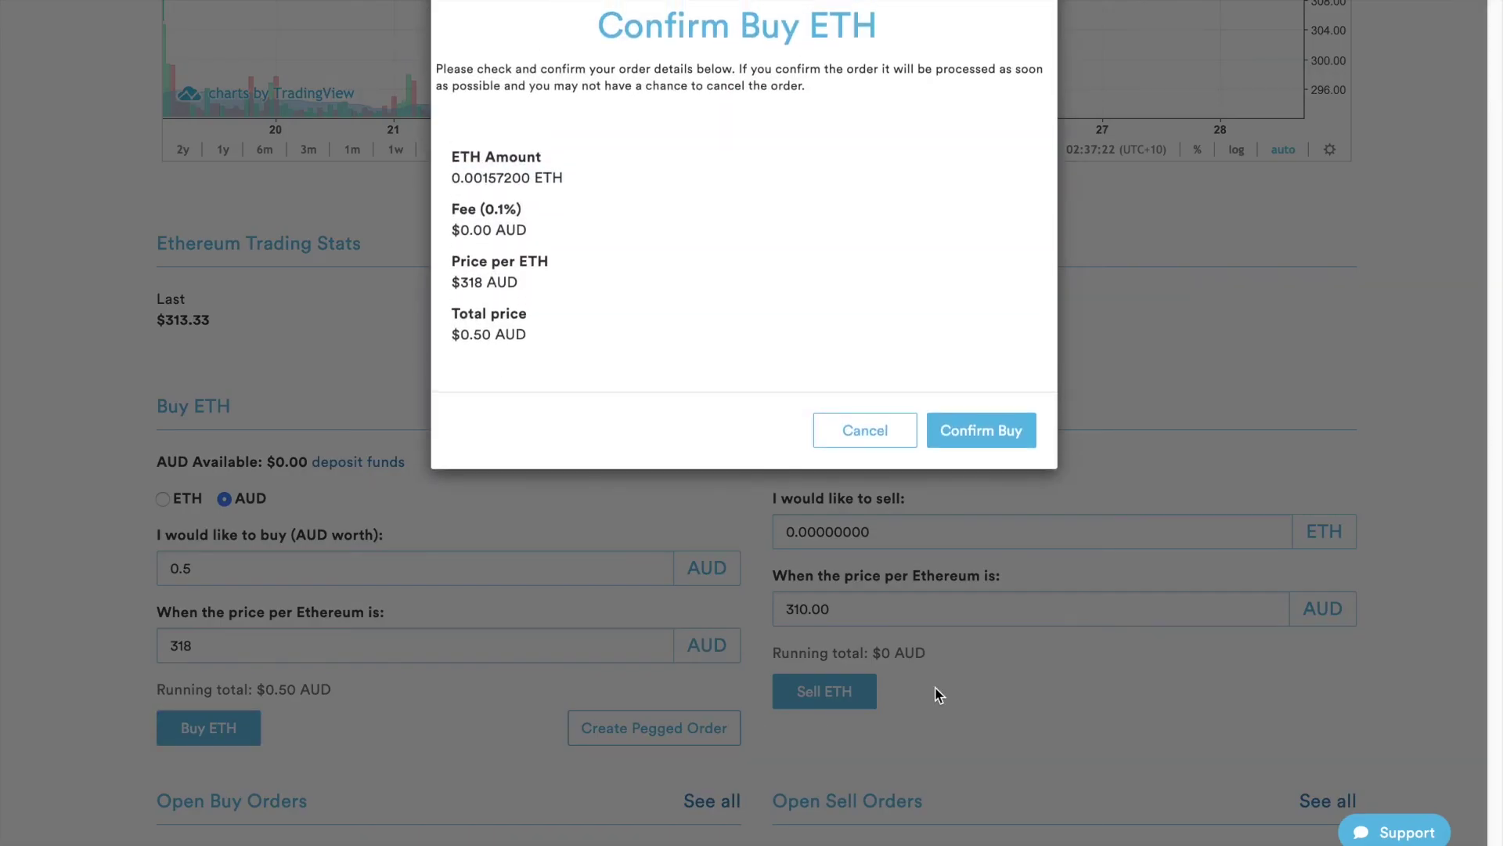
pyautogui.click(974, 433)
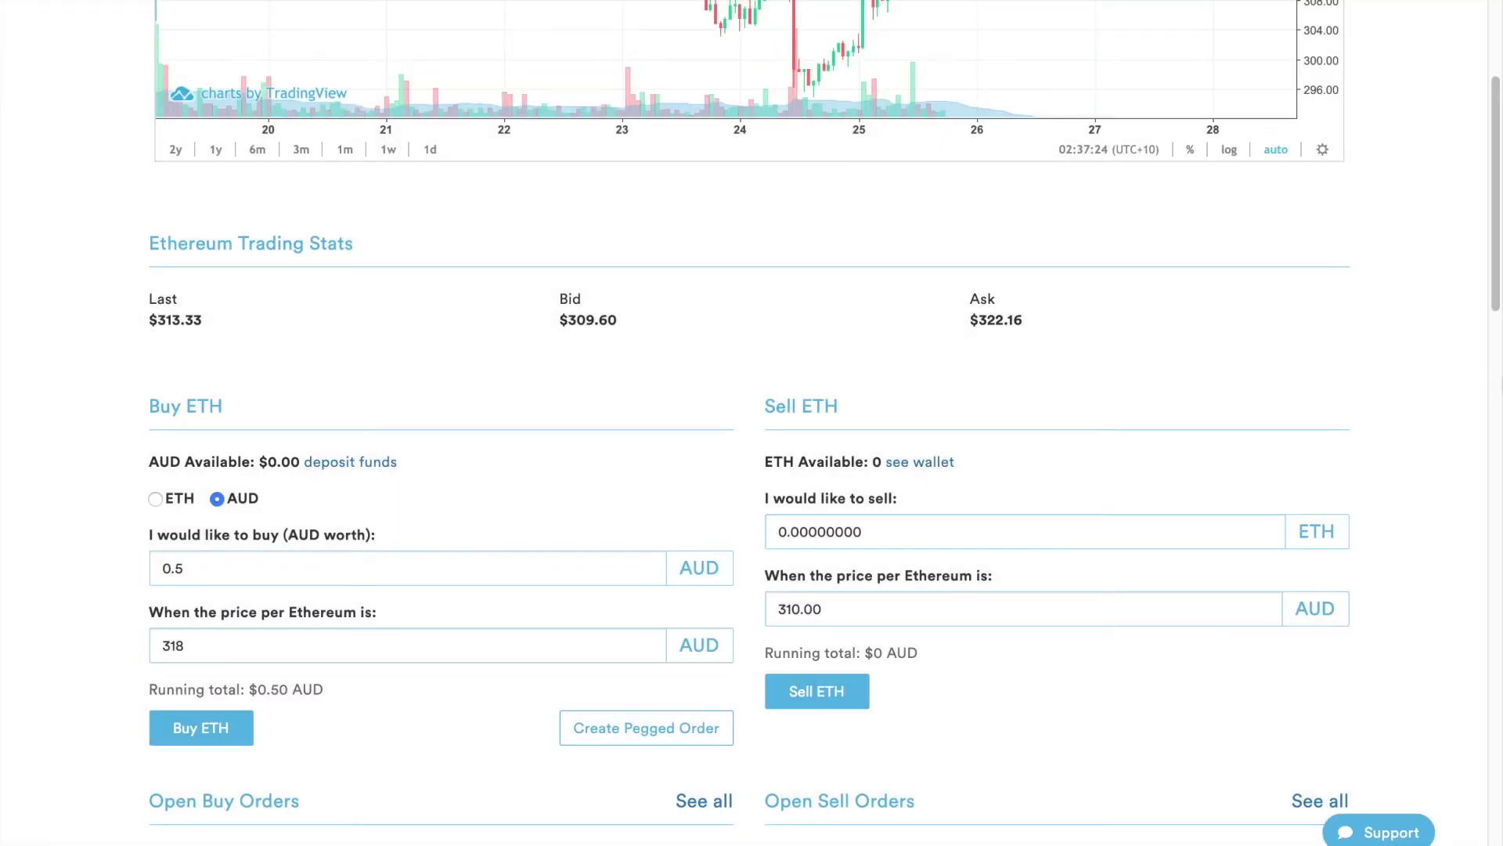
# - Compare the Ethereum price chart and trading stats with the rates in the open buy and sell orders
pyautogui.scroll(5, 1456, 376)
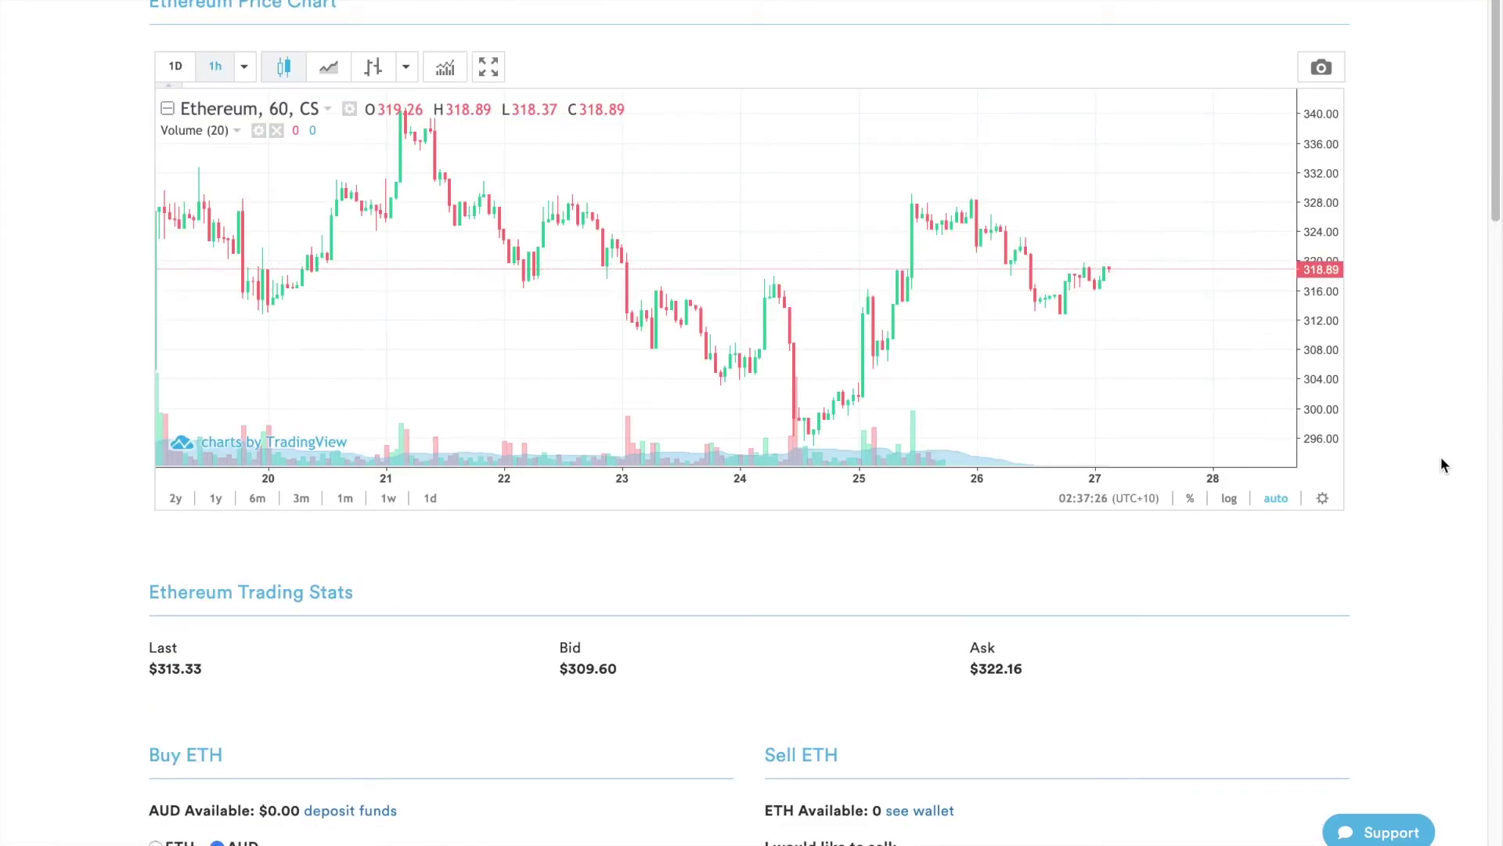
pyautogui.scroll(-6, 1449, 467)
pyautogui.scroll(5, 1448, 470)
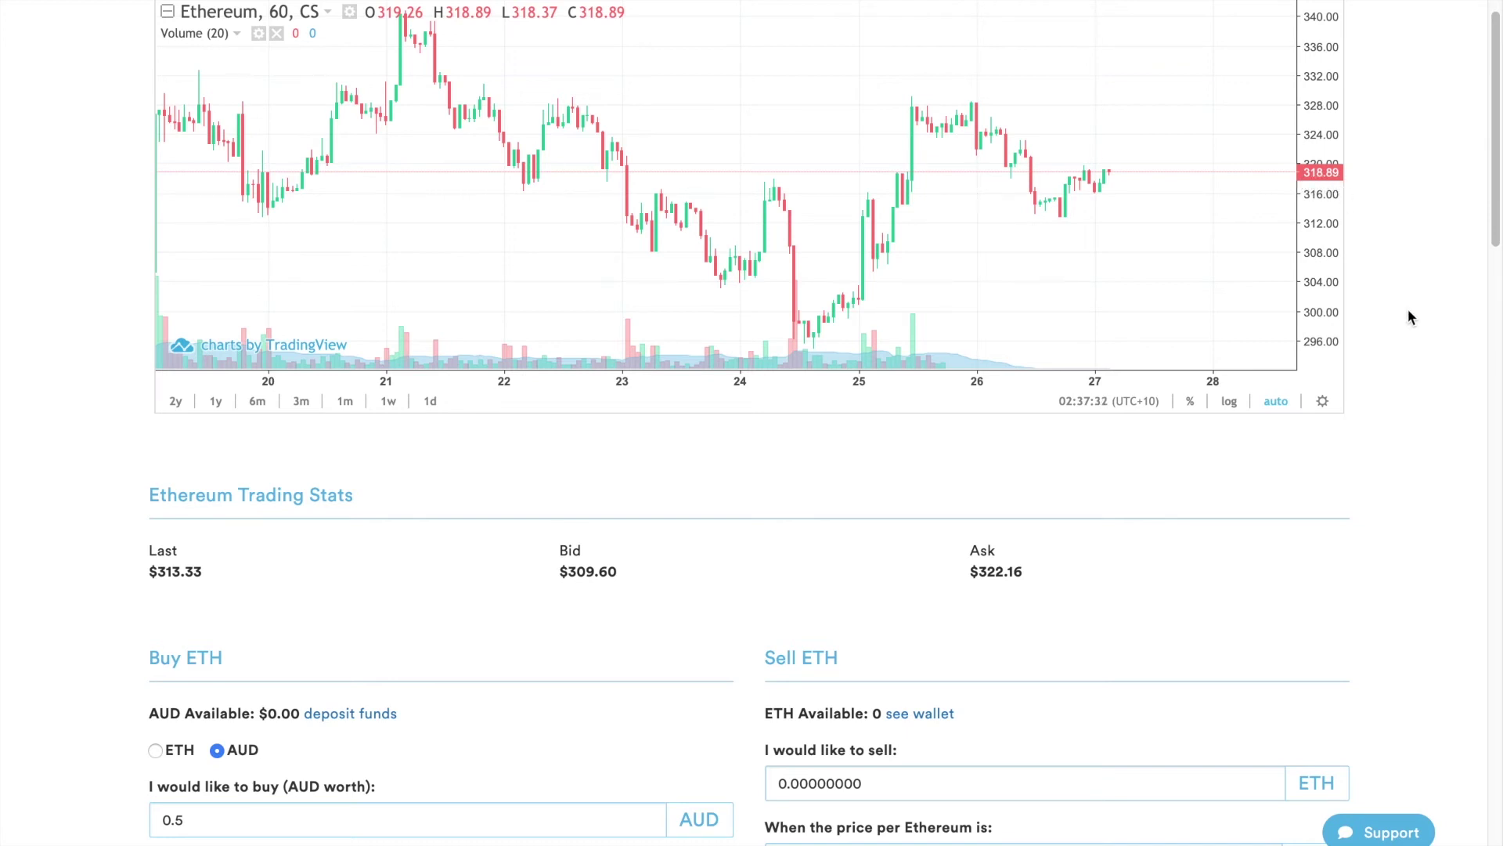
pyautogui.scroll(-9, 1408, 316)
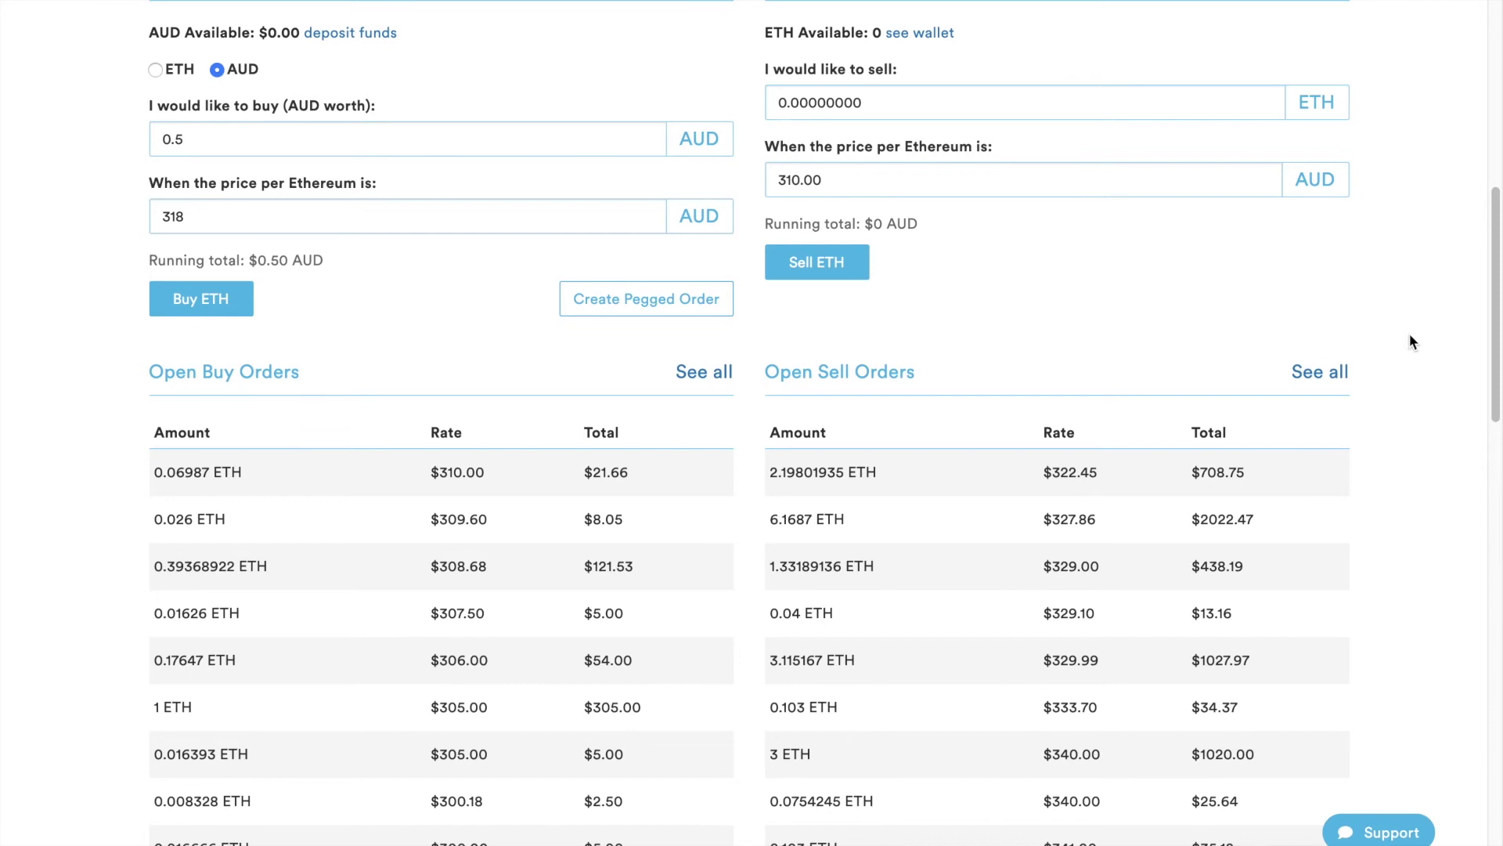
pyautogui.scroll(9, 1409, 334)
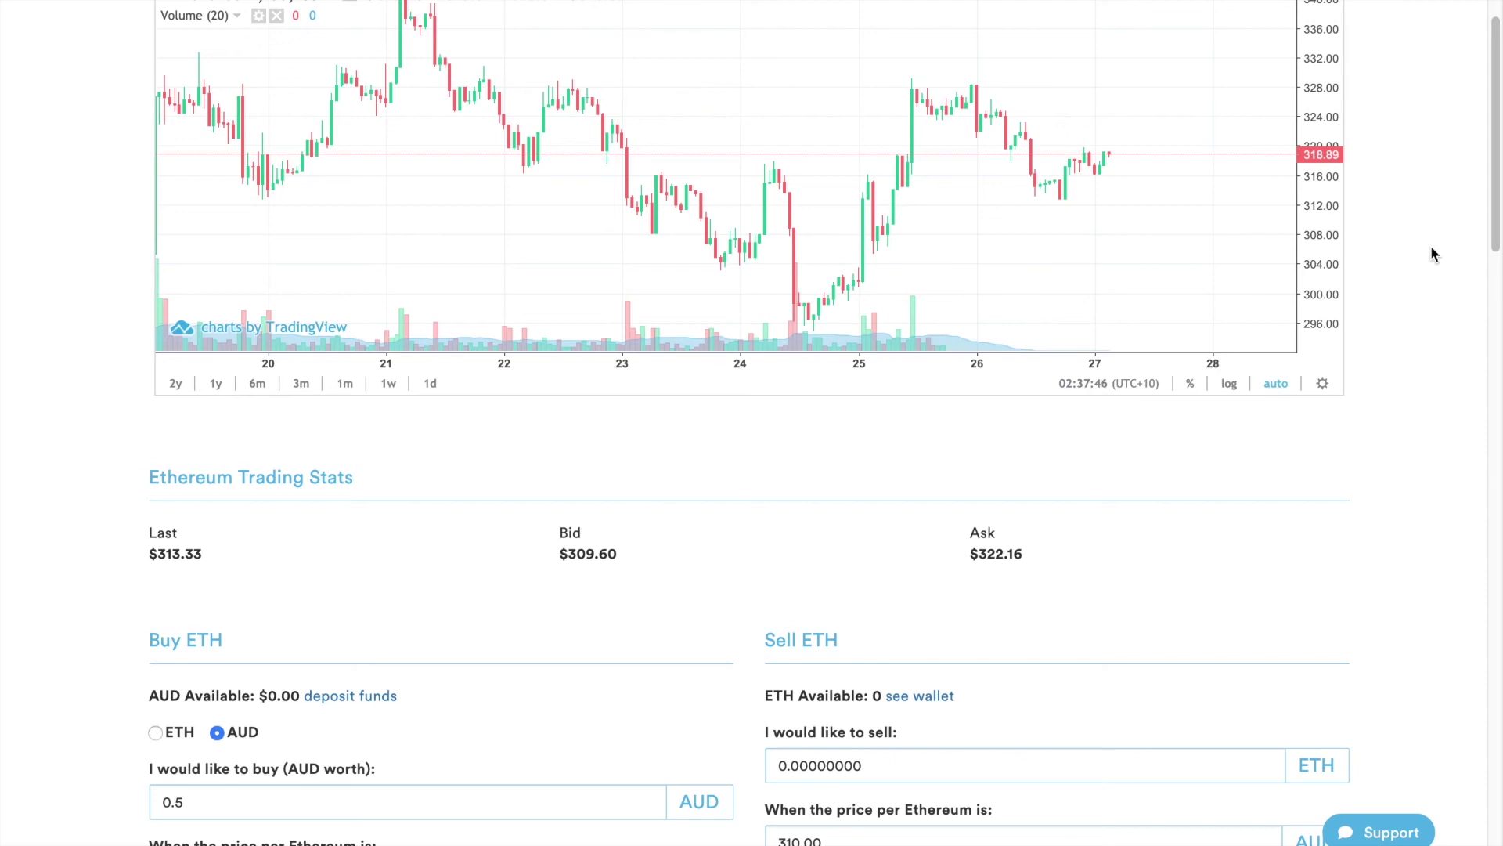
pyautogui.scroll(3, 1438, 232)
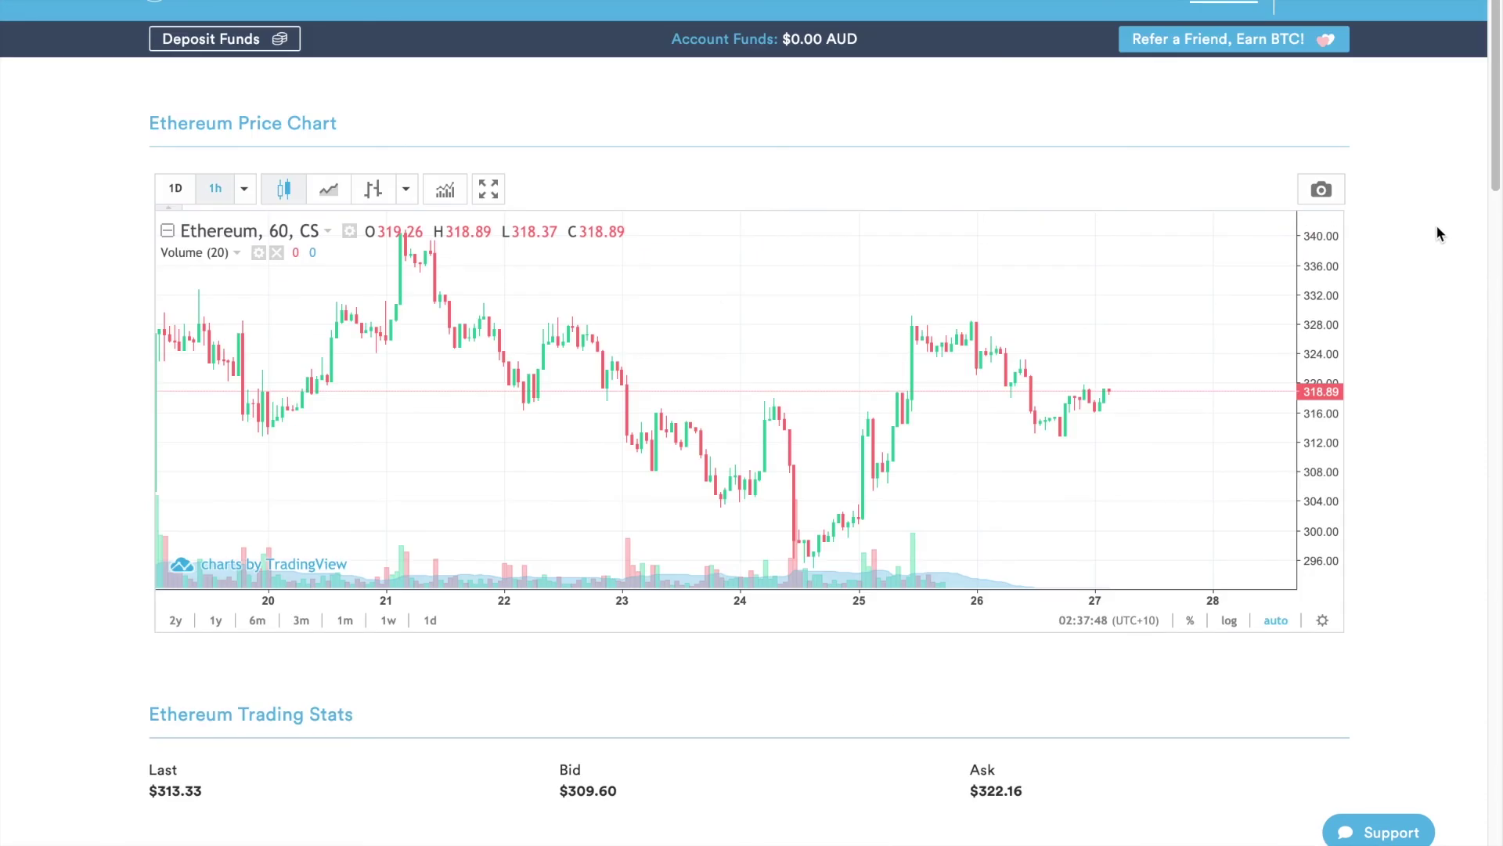